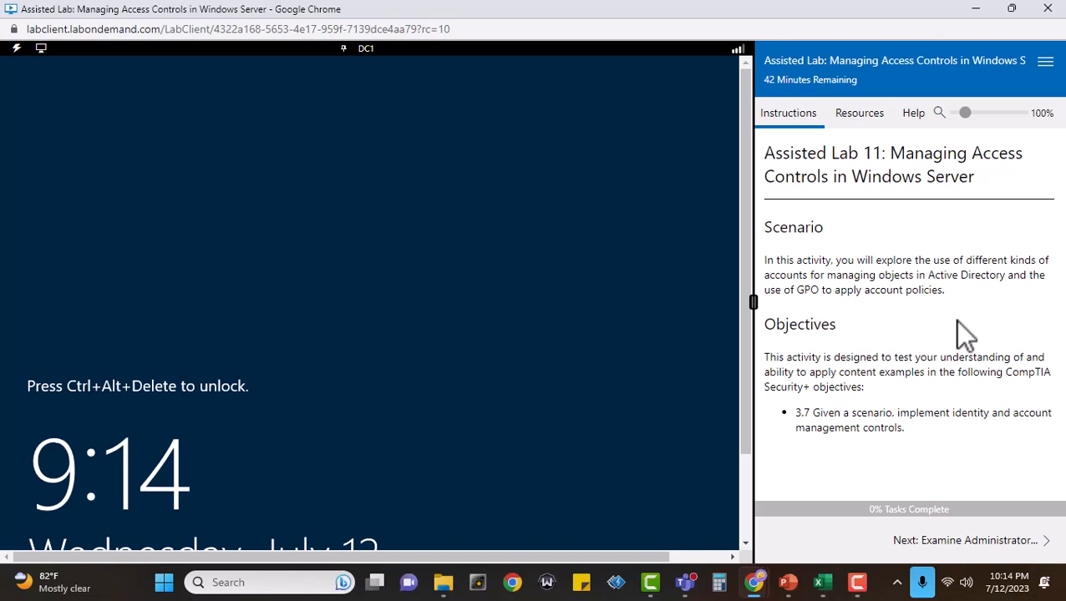
# Open the Administrator account properties exercise, mark task 1 complete, and sign in to DC1 as 515support\Administrator with the account password.
pyautogui.click(1012, 543)
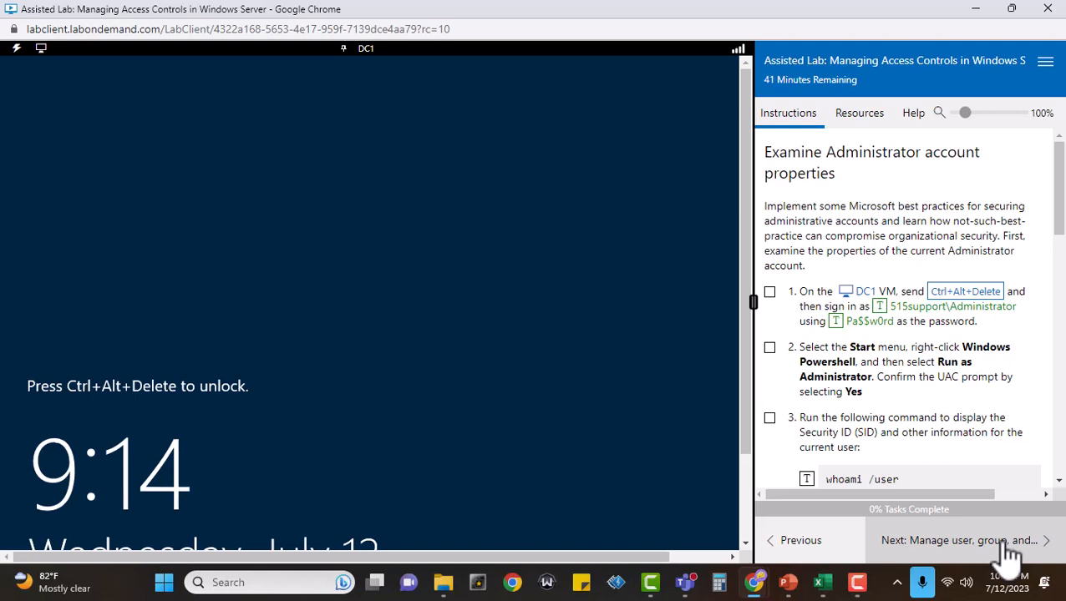
pyautogui.click(768, 292)
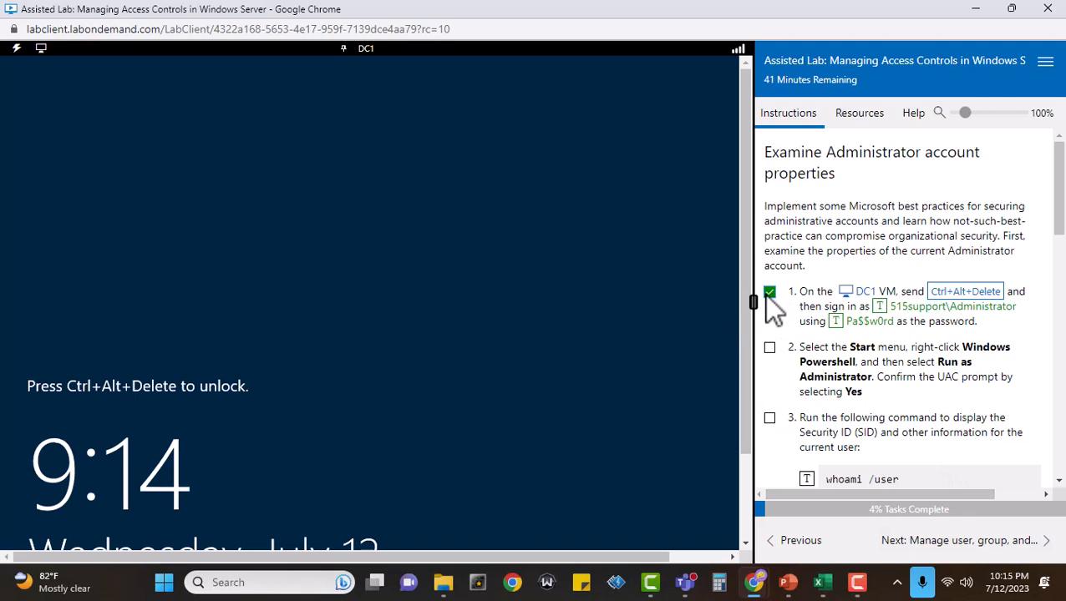
pyautogui.click(969, 294)
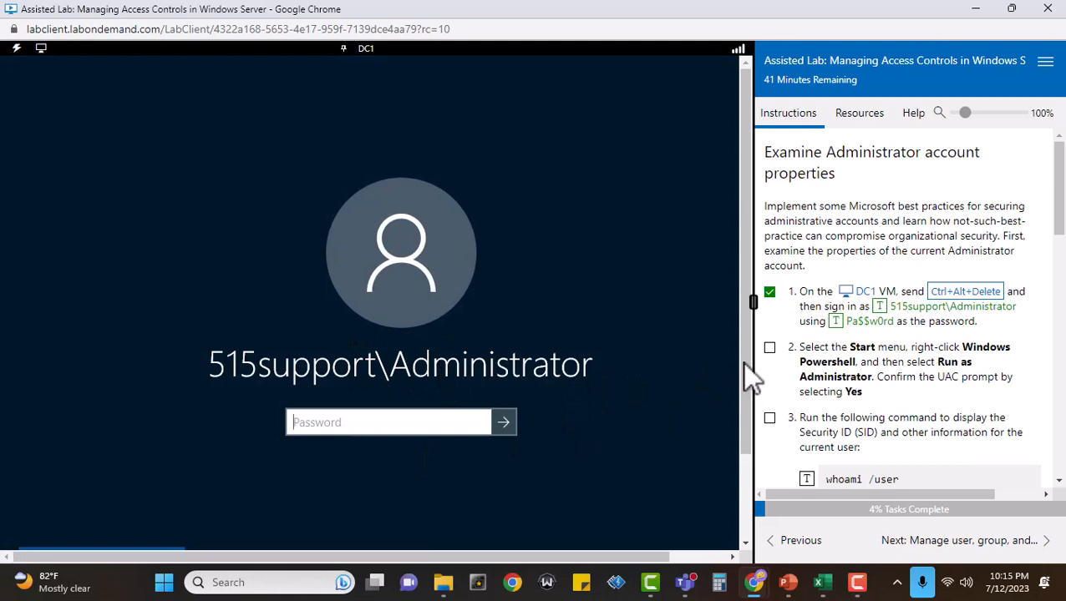
pyautogui.click(845, 329)
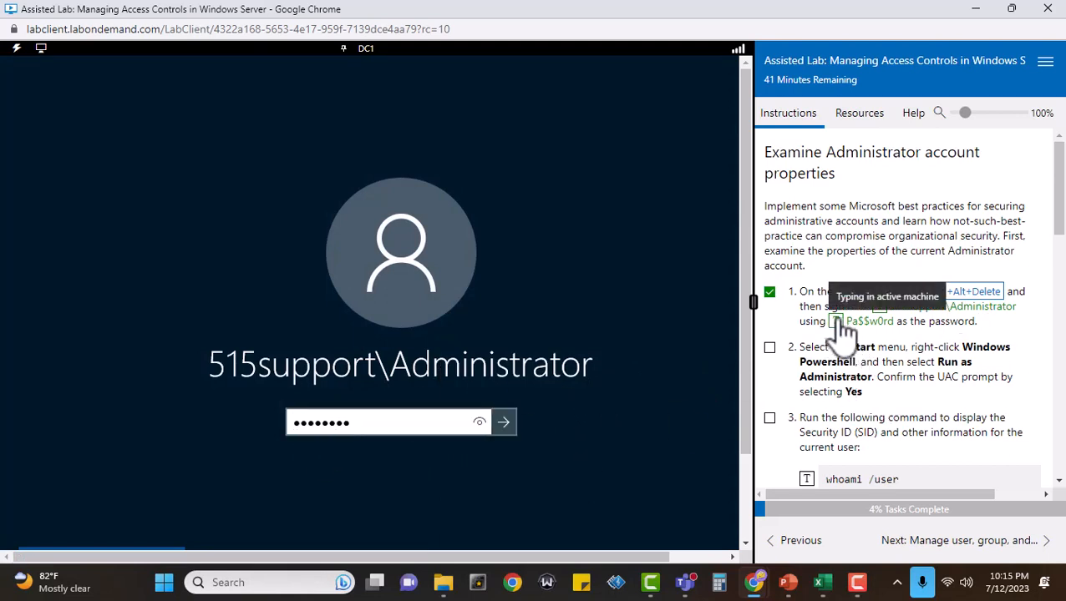
pyautogui.press('Return')
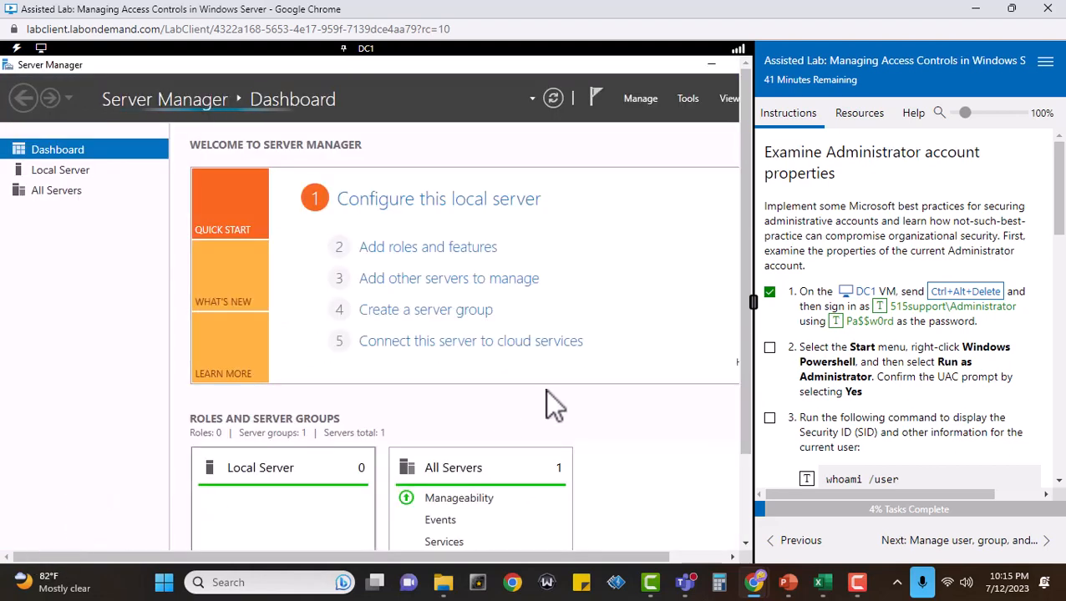
# Launch Windows PowerShell as administrator on DC1, approve the UAC request, and mark task 2 complete.
pyautogui.moveTo(745, 343); pyautogui.dragTo(746, 508)
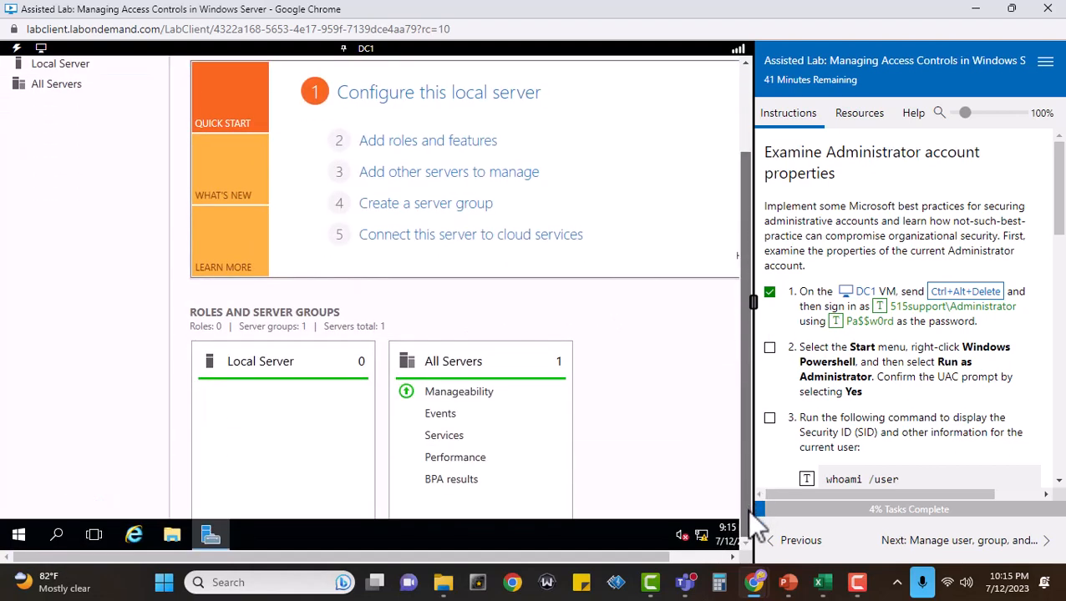
pyautogui.click(23, 532)
pyautogui.scroll(-3, 151, 443)
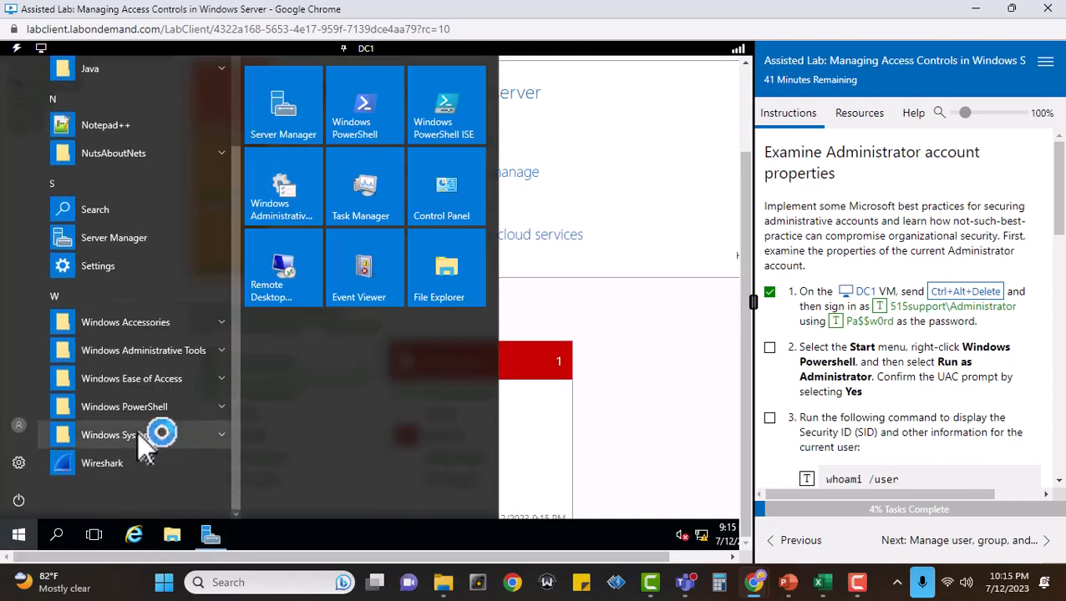
pyautogui.click(146, 410)
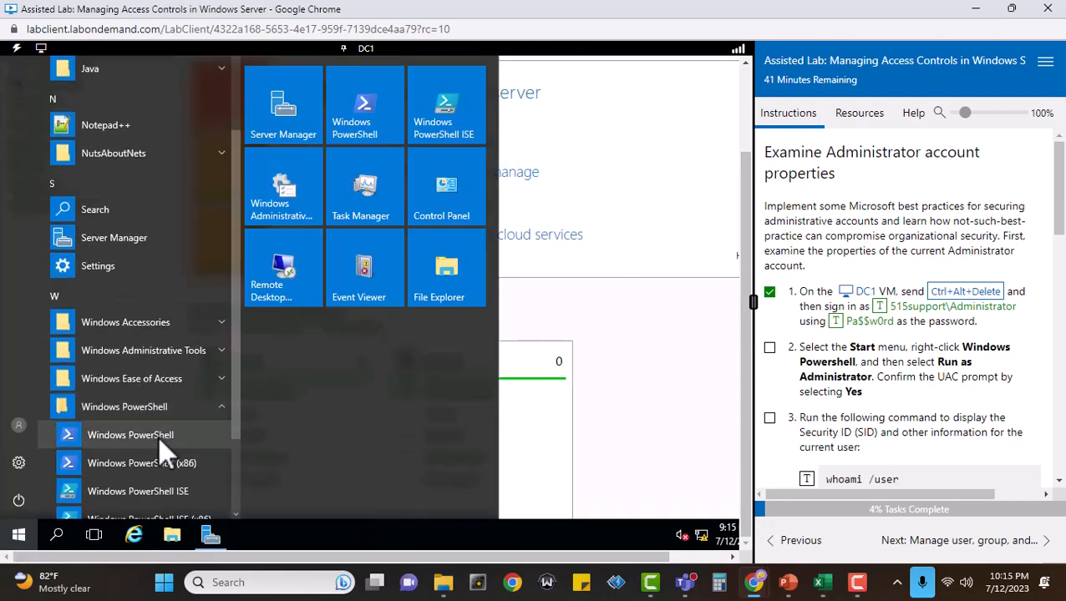
pyautogui.rightClick(158, 436)
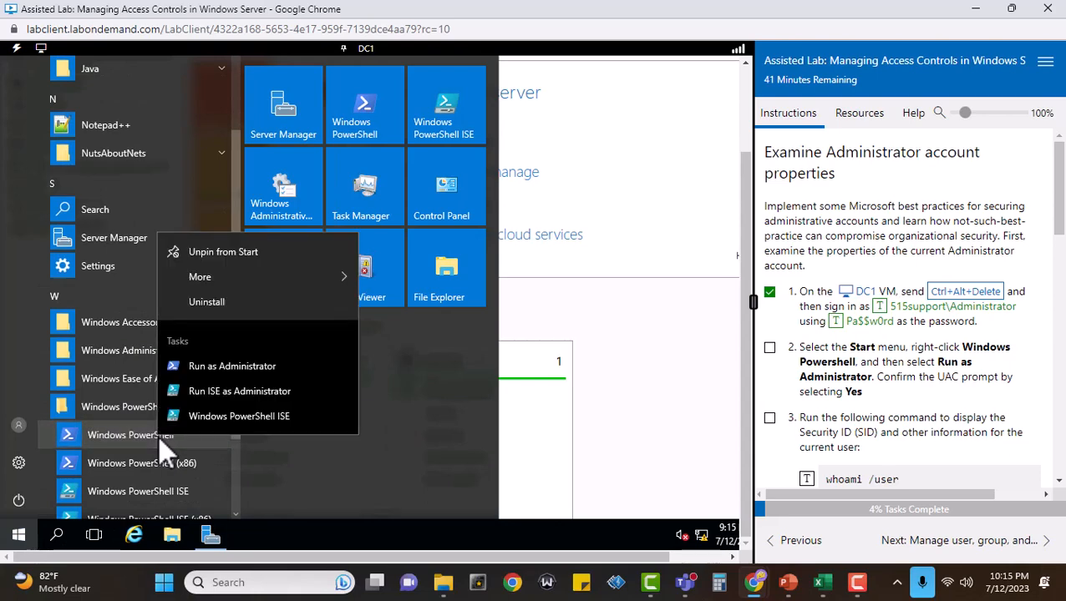
pyautogui.click(214, 370)
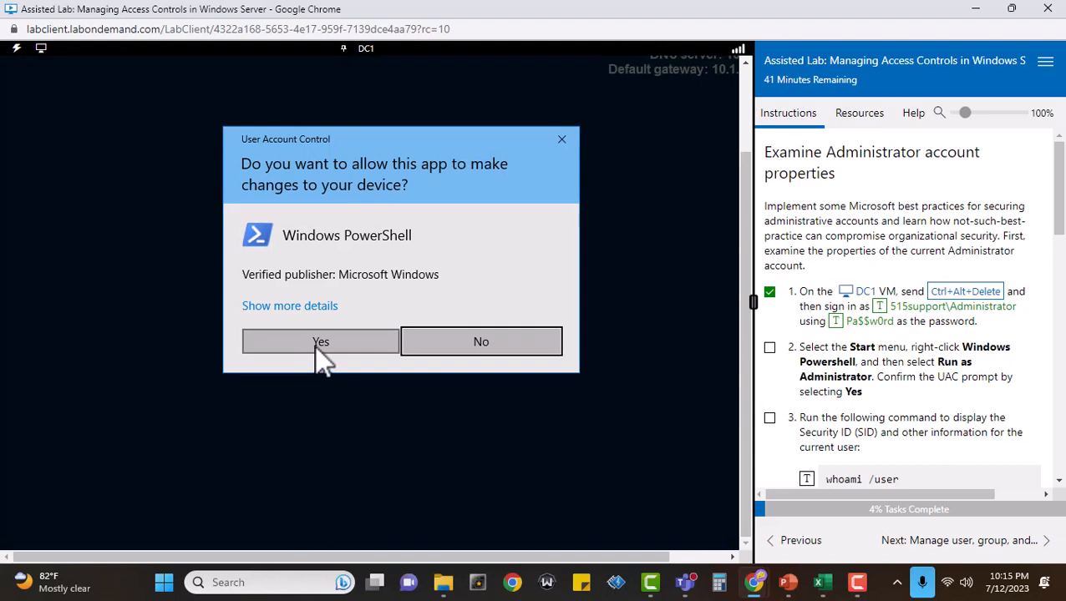
pyautogui.click(321, 344)
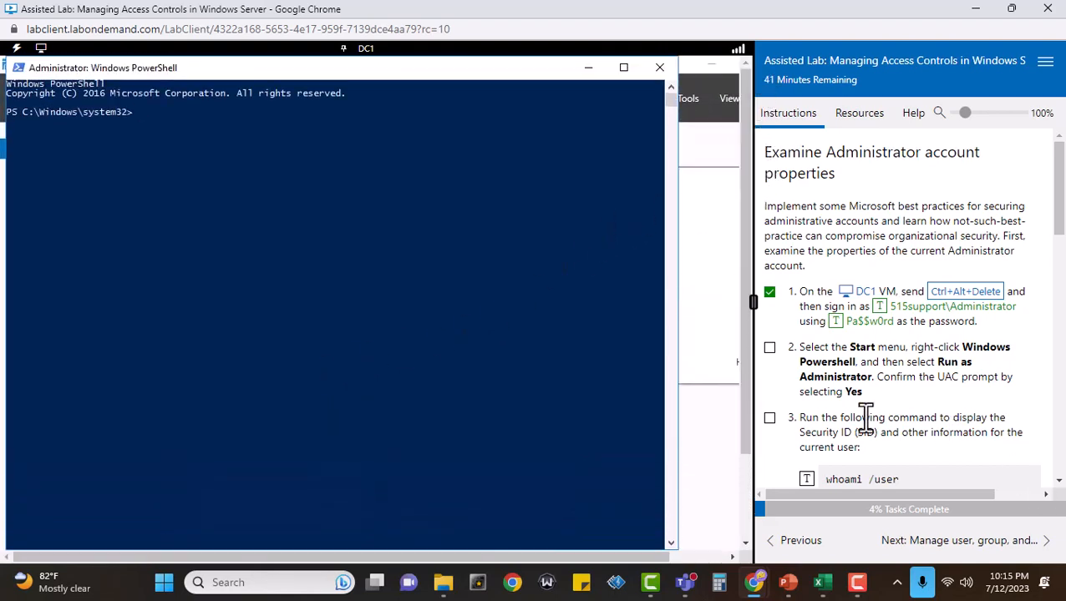
pyautogui.click(770, 348)
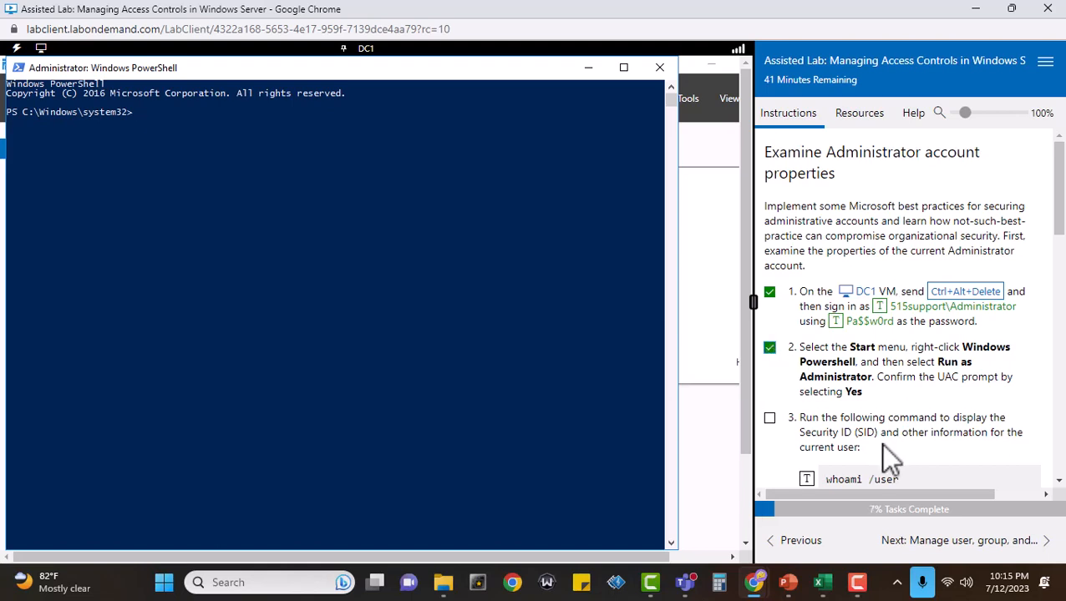
# Run whoami /user in PowerShell to display the current user's SID, and mark task 3 complete.
pyautogui.scroll(-2, 959, 408)
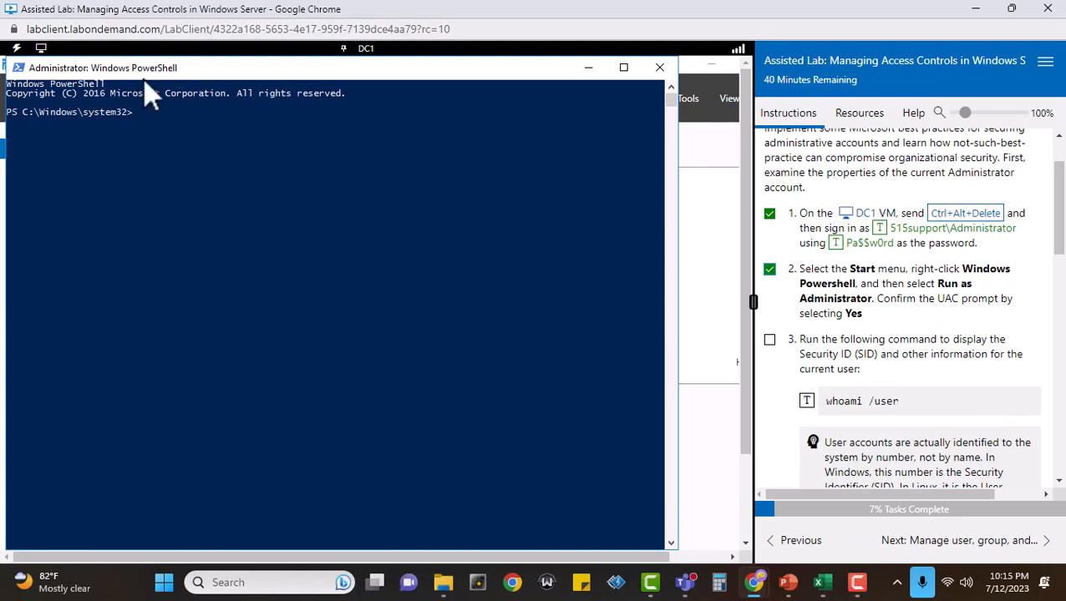
pyautogui.click(266, 140)
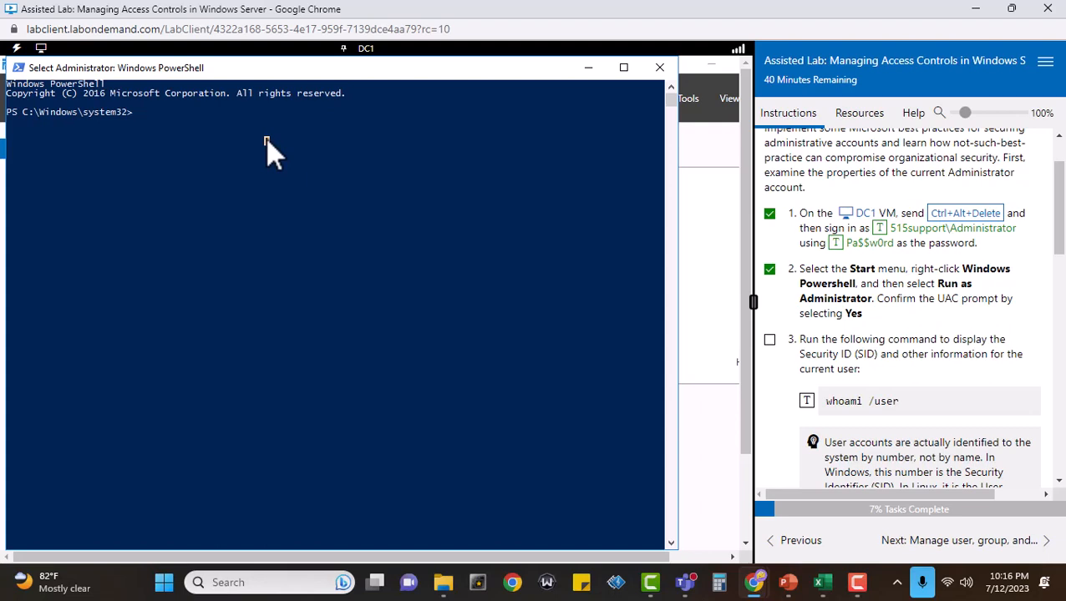
pyautogui.write('whoami ')
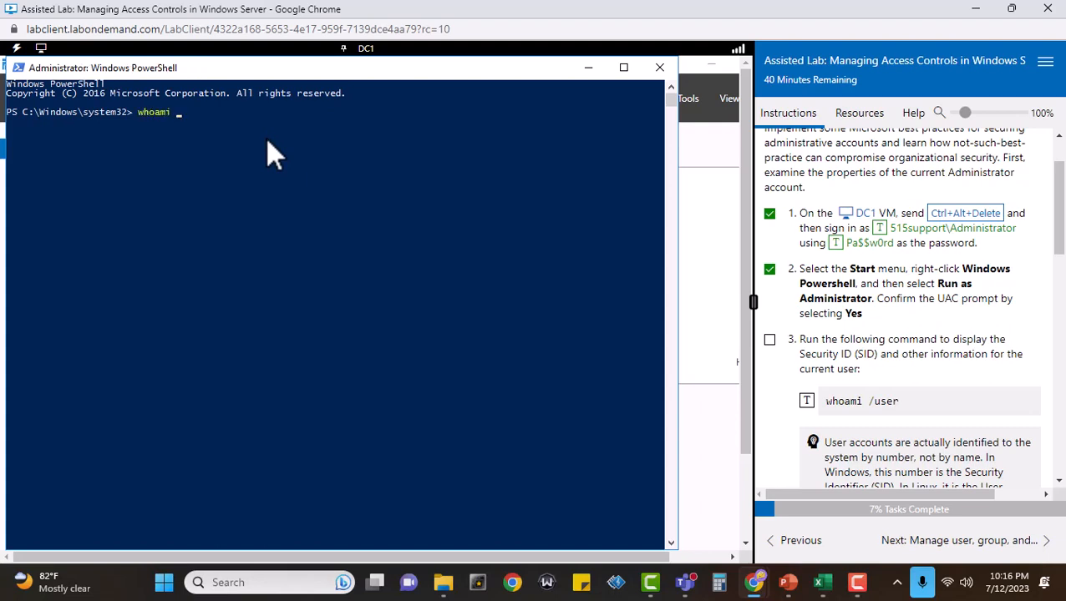
pyautogui.write('/user')
pyautogui.press('Return')
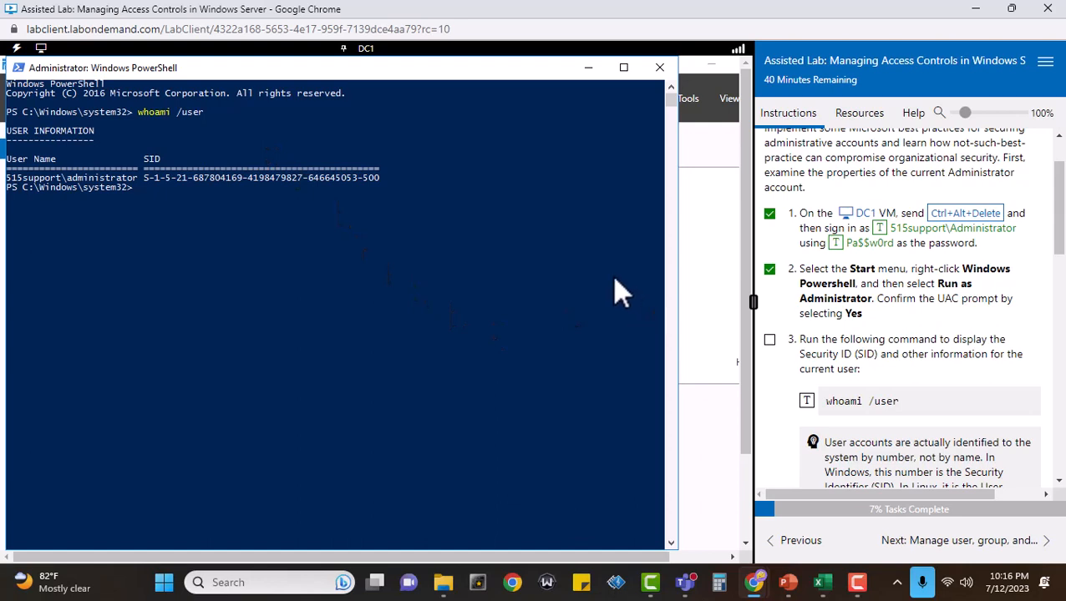
pyautogui.click(769, 339)
# Mark task 4 complete and submit 500 as the final three digits of the administrator's SID for scoring.
pyautogui.scroll(-2, 1059, 380)
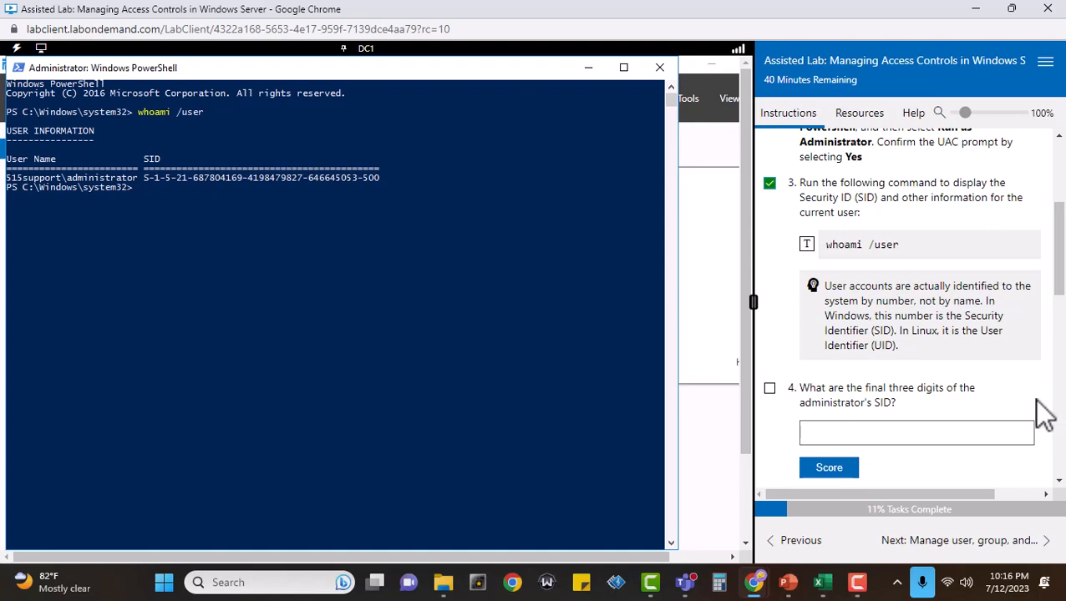
pyautogui.scroll(-1, 986, 408)
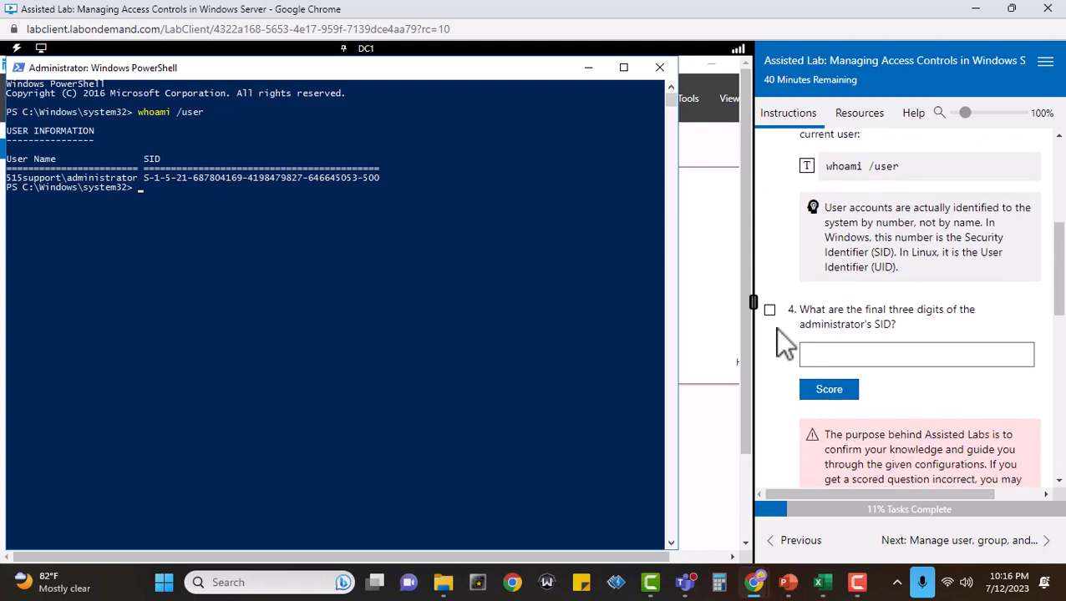
pyautogui.click(769, 312)
pyautogui.click(840, 355)
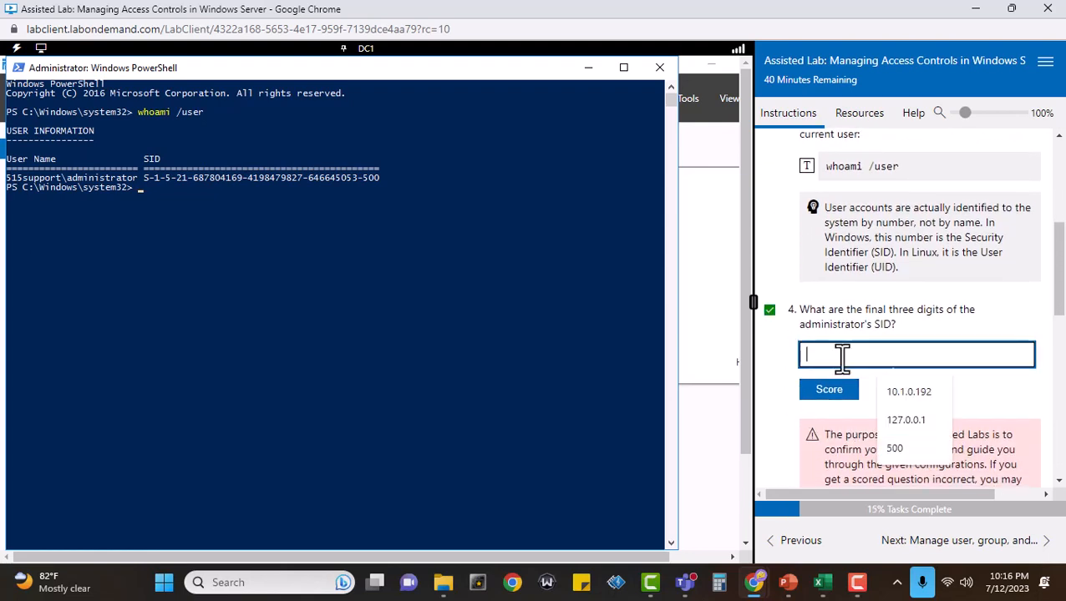
pyautogui.write('500')
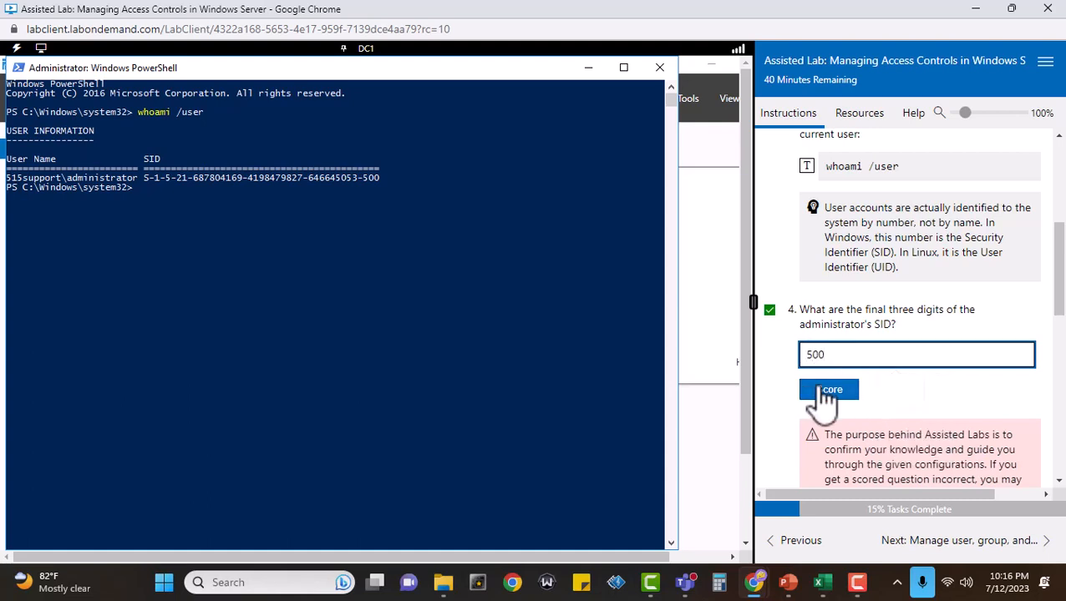
pyautogui.click(817, 390)
# Mark task 5 complete and run get-aduser -identity administrator in PowerShell.
pyautogui.scroll(-5, 1002, 360)
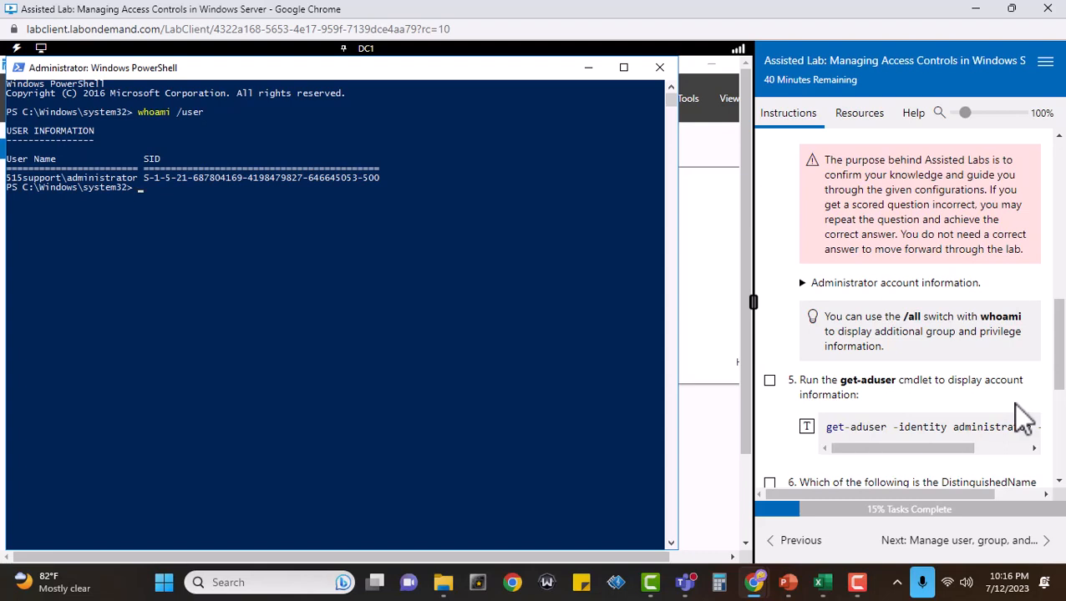
pyautogui.scroll(-3, 1014, 405)
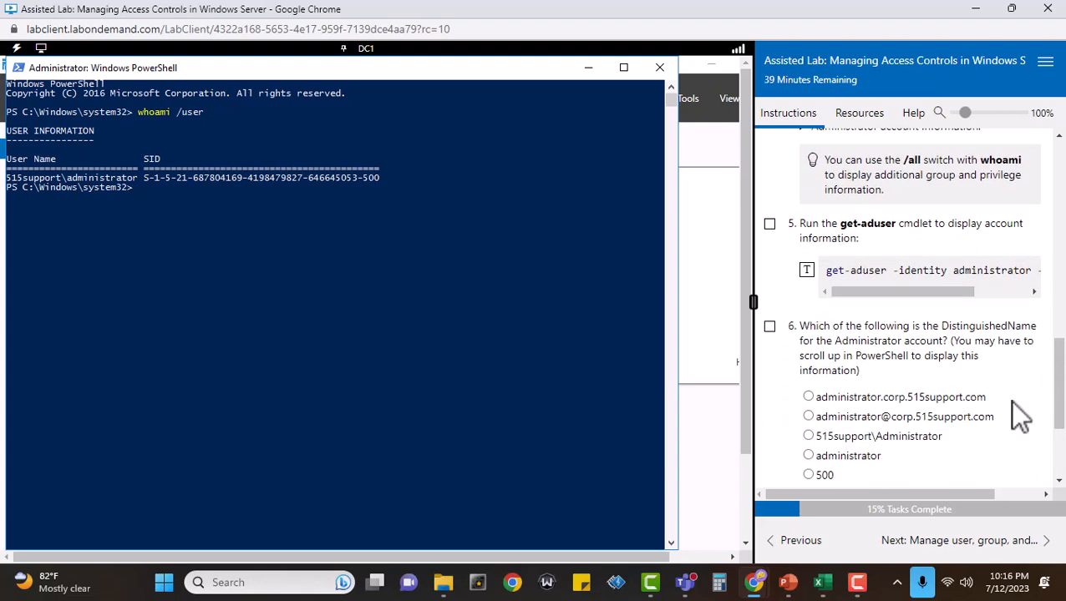
pyautogui.click(769, 225)
pyautogui.click(457, 284)
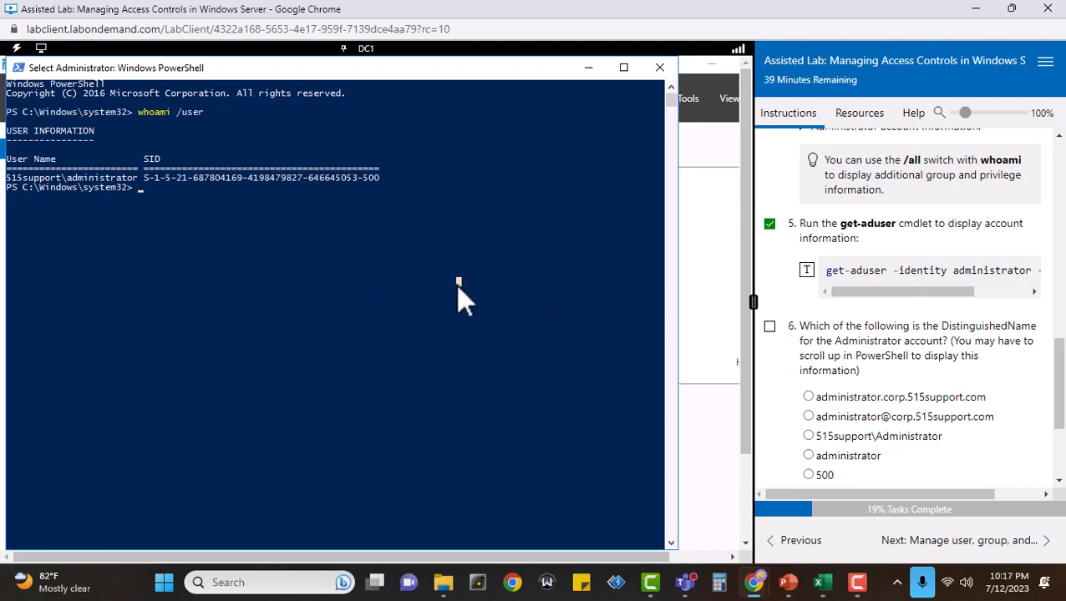
pyautogui.write('get')
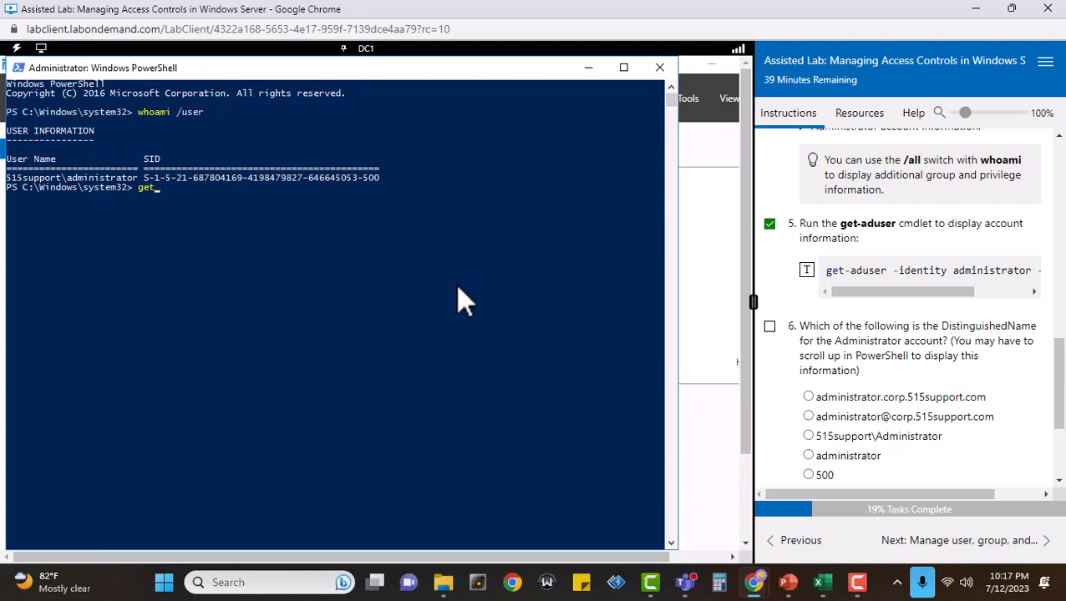
pyautogui.write('-aduser -identity administr')
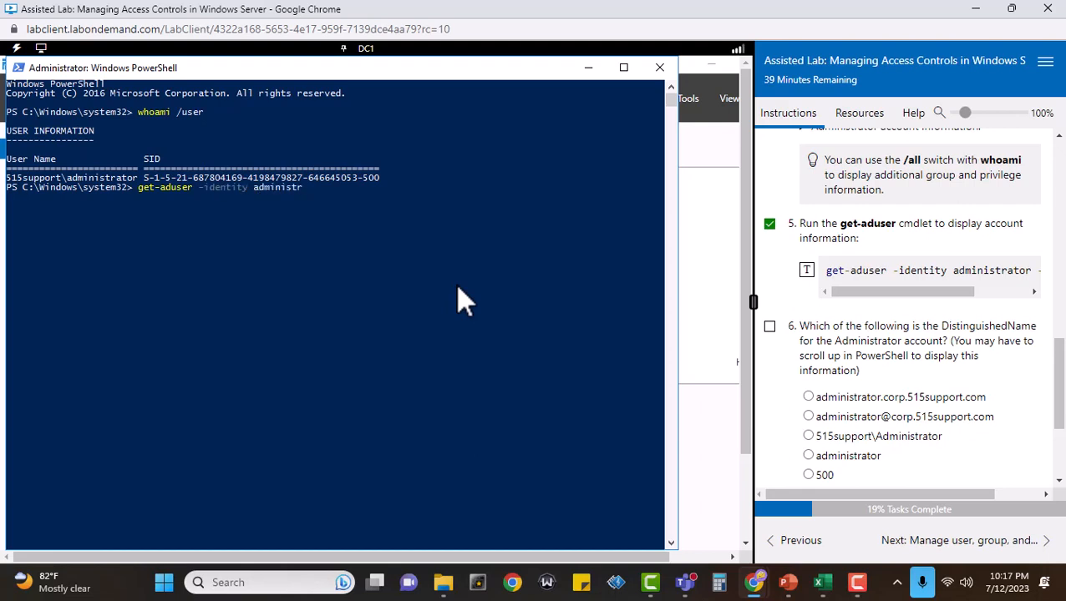
pyautogui.write('ator')
pyautogui.press('Return')
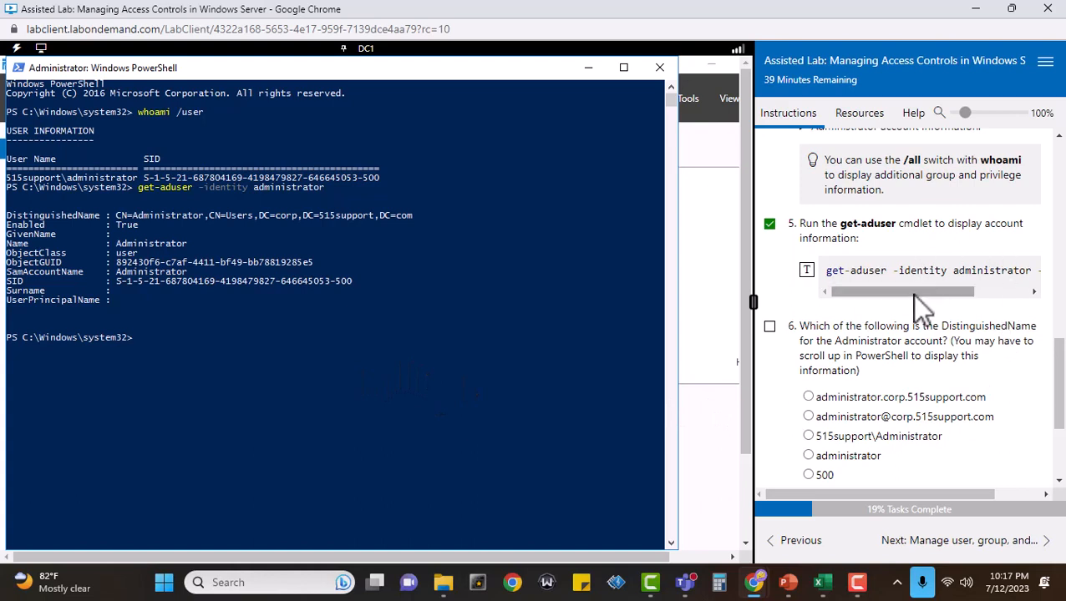
# Rerun the account query with all properties included, as get-aduser -identity administrator -properties *.
pyautogui.moveTo(911, 293); pyautogui.dragTo(812, 286)
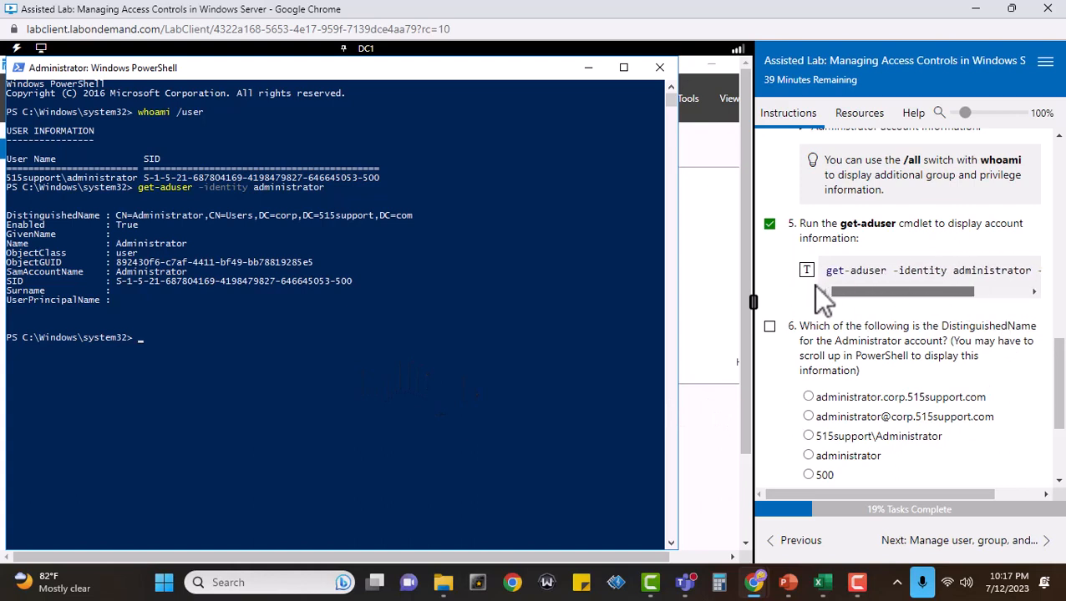
pyautogui.click(458, 367)
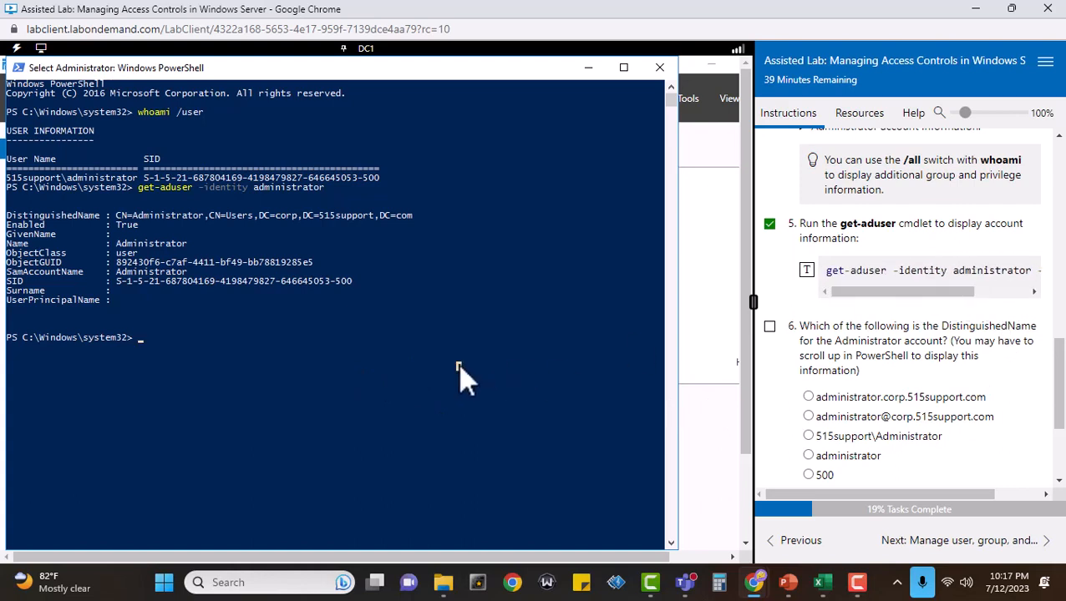
pyautogui.press('Up')
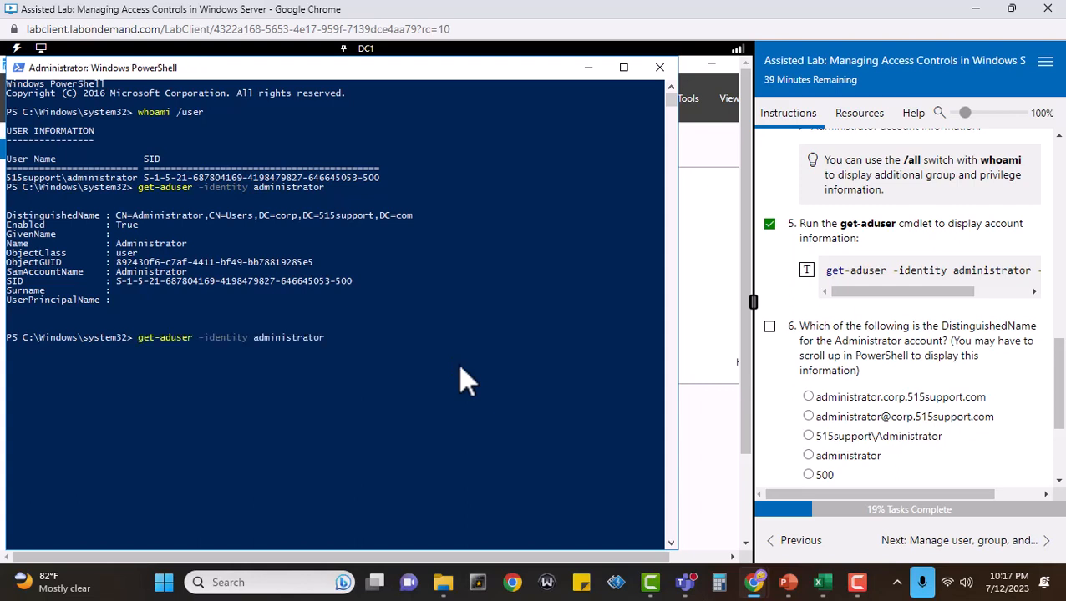
pyautogui.moveTo(854, 294); pyautogui.dragTo(971, 296)
pyautogui.click(436, 347)
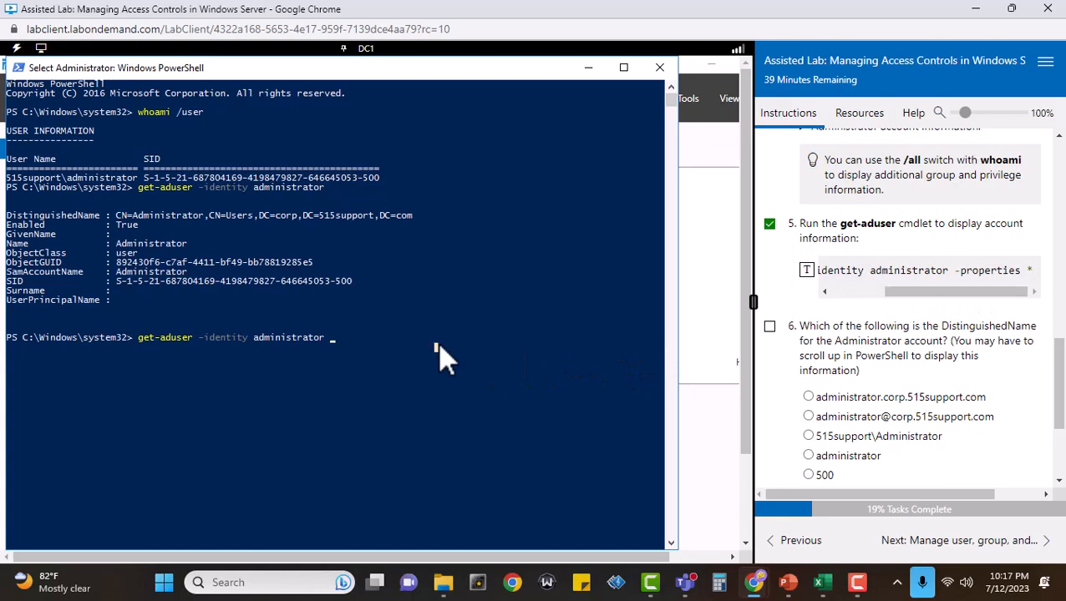
pyautogui.write('-')
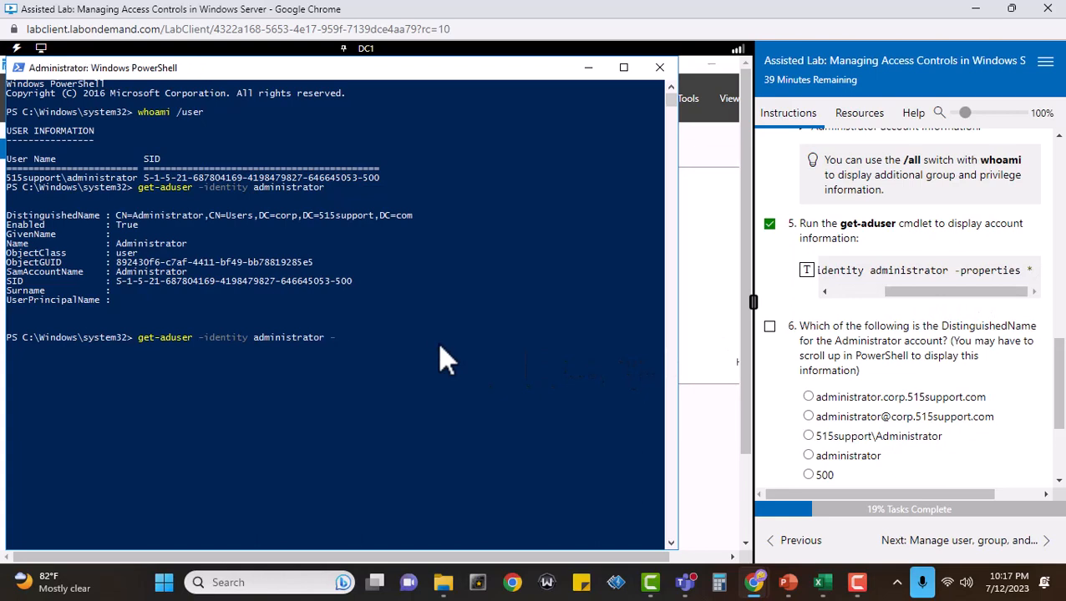
pyautogui.write('properties')
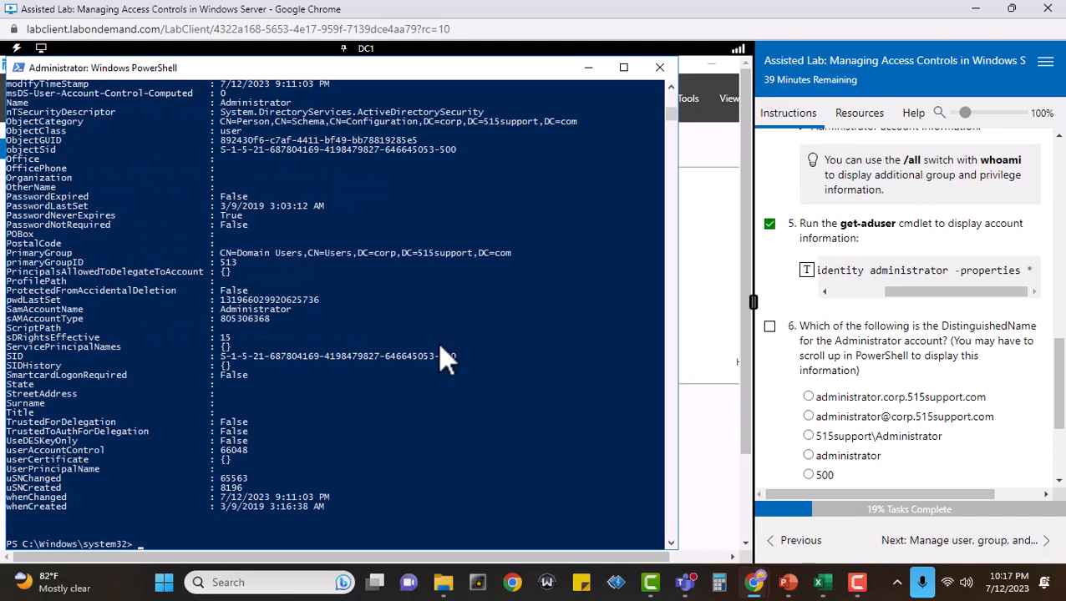
# Look up the Administrator's DistinguishedName in the PowerShell output, mark task 6 complete, and submit the CN=Administrator,CN=Users,DC=corp answer for scoring.
pyautogui.scroll(7, 428, 299)
pyautogui.scroll(20, 427, 300)
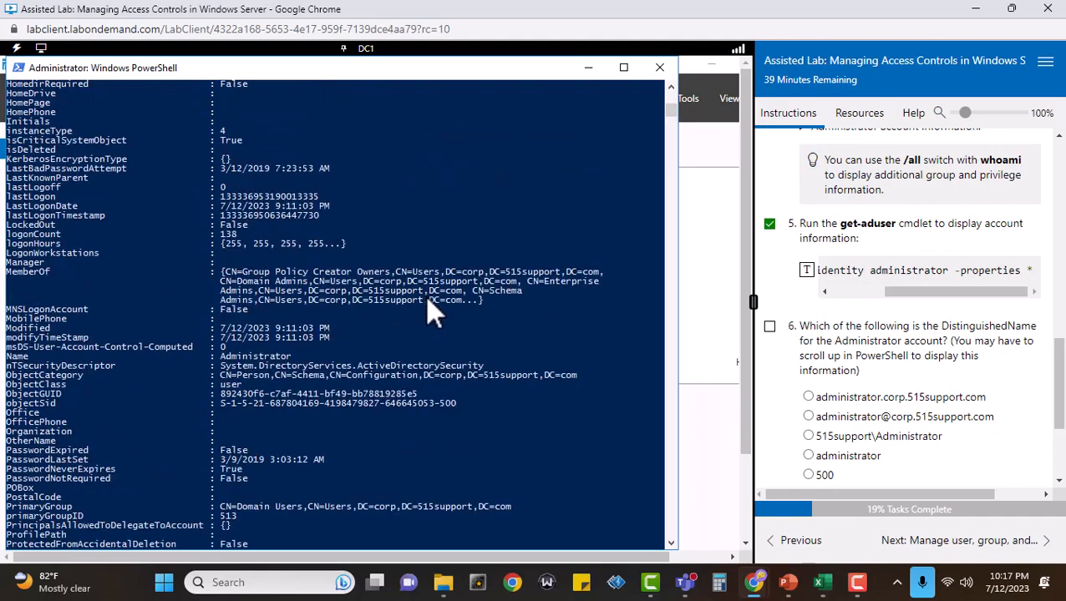
pyautogui.scroll(-4, 425, 303)
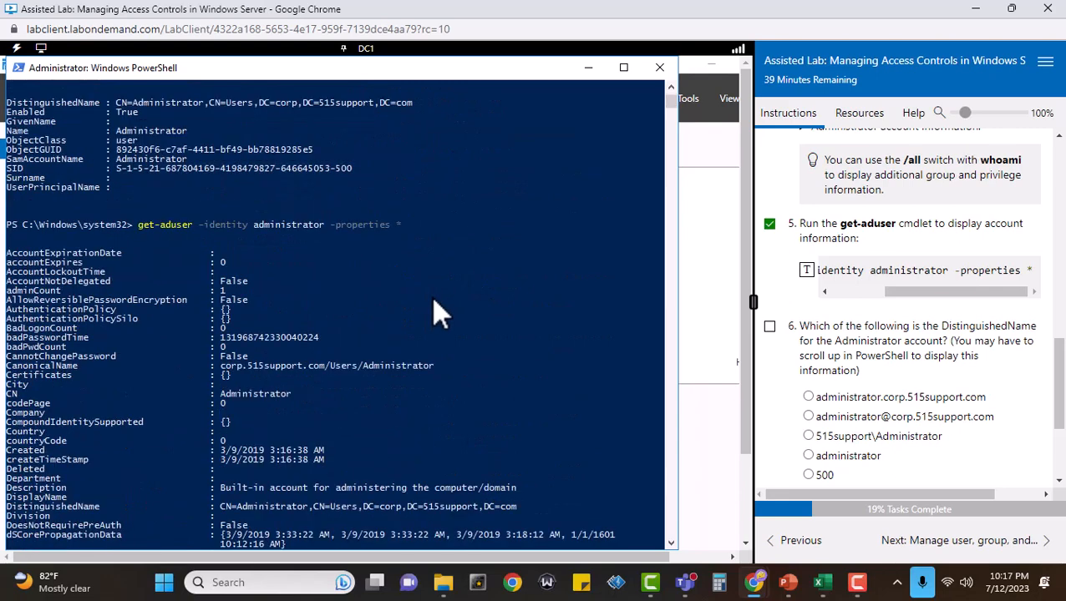
pyautogui.click(766, 328)
pyautogui.scroll(-2, 93, 255)
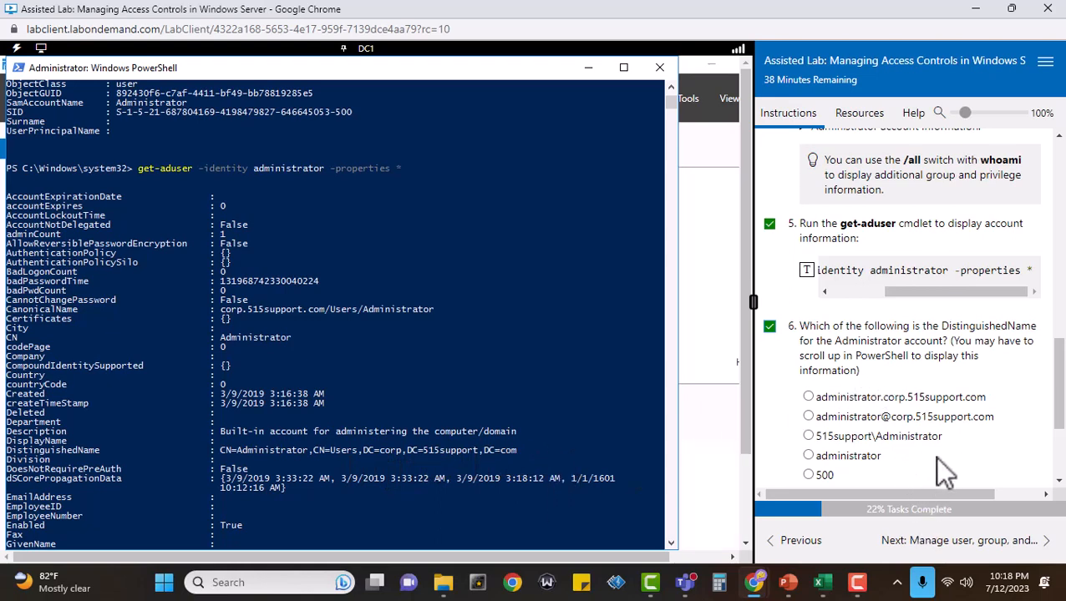
pyautogui.scroll(-2, 937, 449)
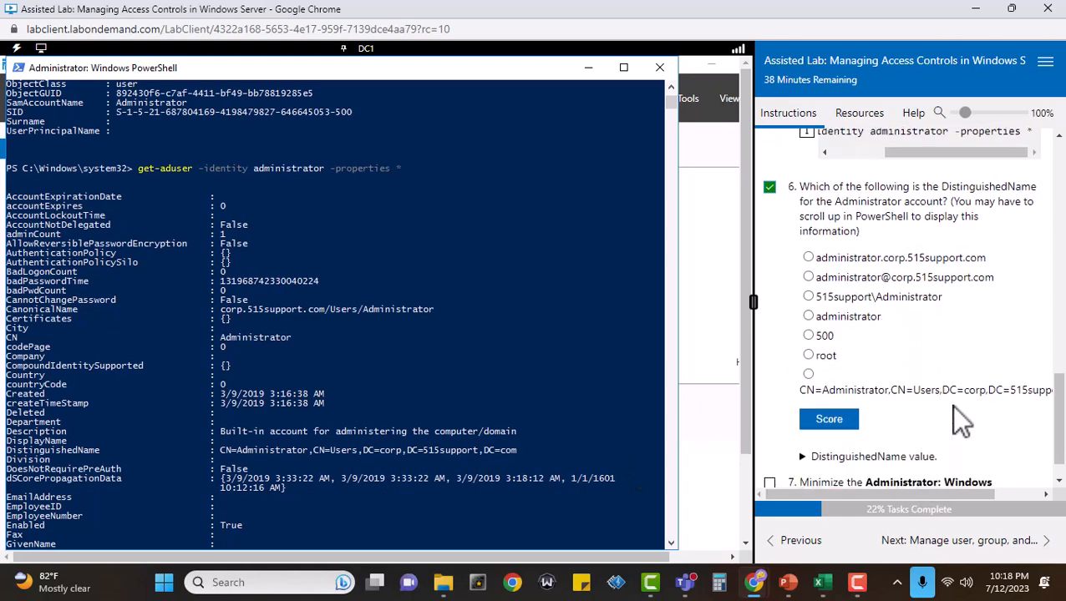
pyautogui.click(808, 356)
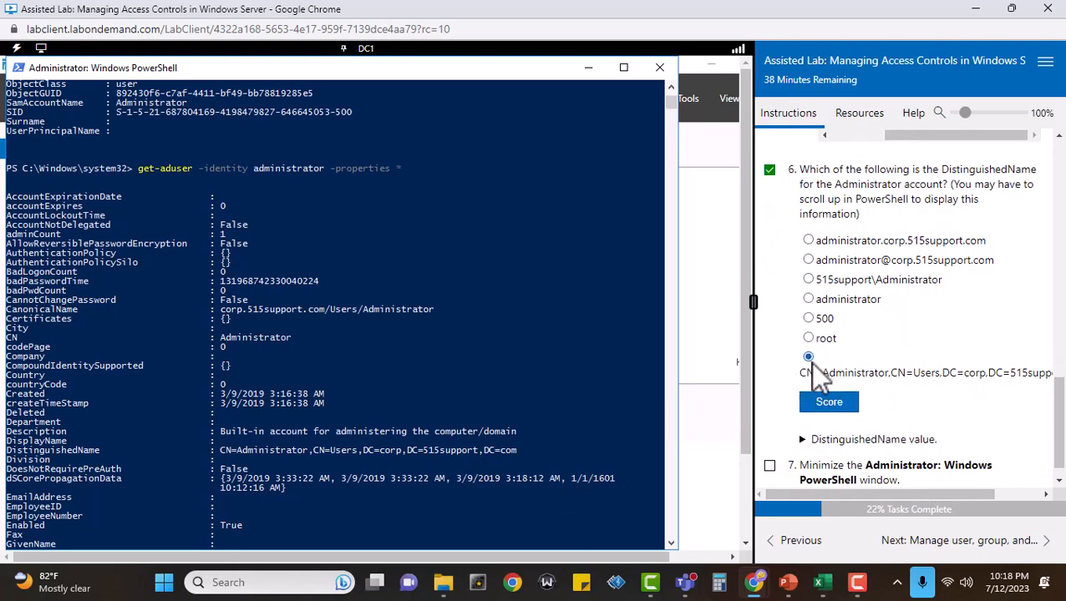
pyautogui.click(830, 403)
pyautogui.scroll(-1, 918, 408)
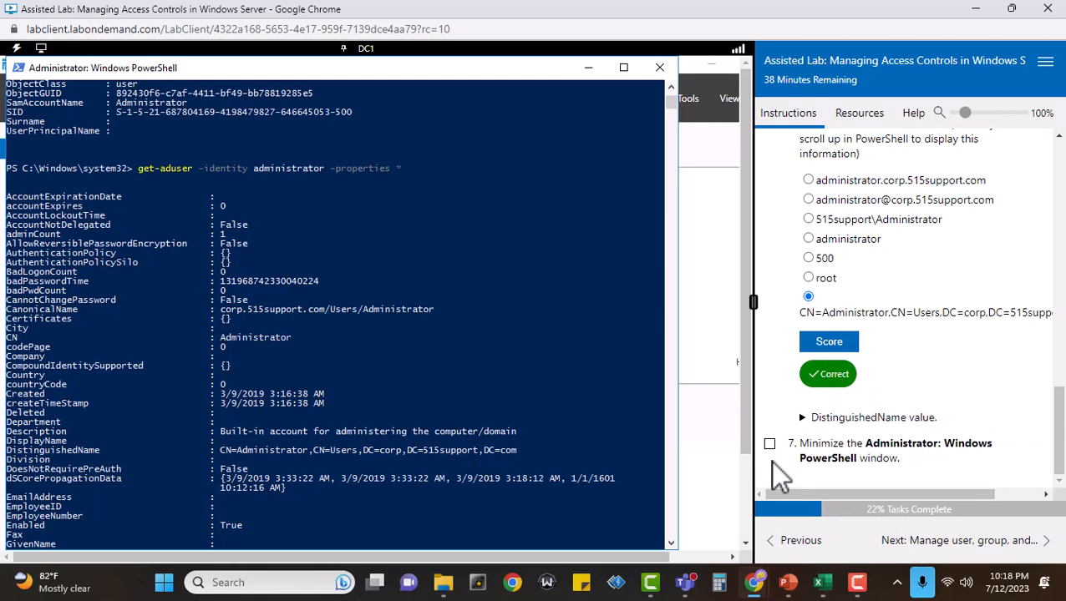
# Minimize the PowerShell window, mark task 7 complete, and proceed to the lab section on managing user, group, and computer objects.
pyautogui.click(589, 69)
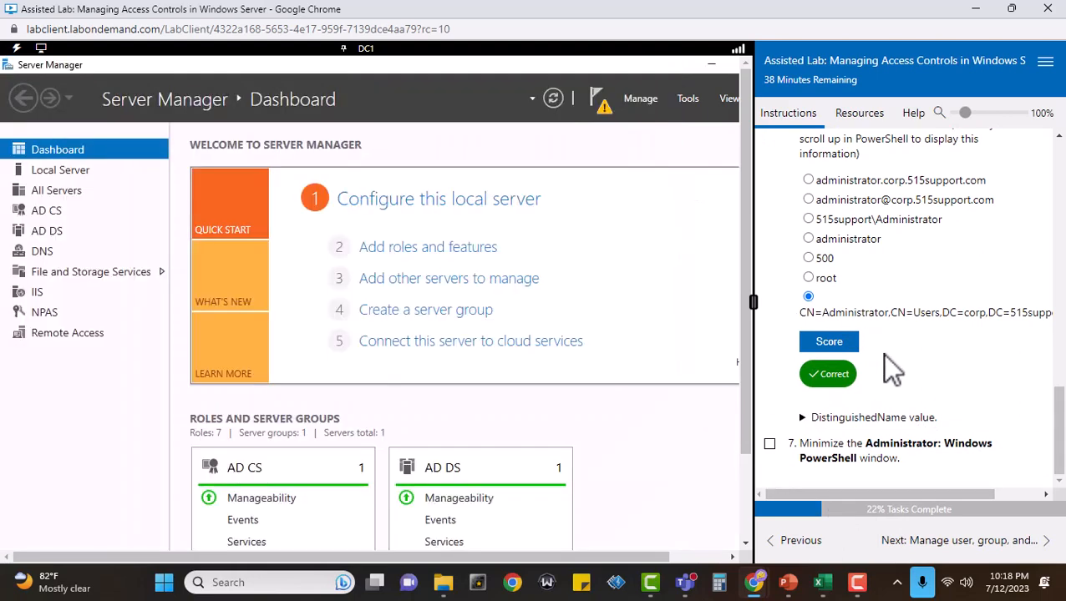
pyautogui.click(770, 444)
pyautogui.click(1002, 547)
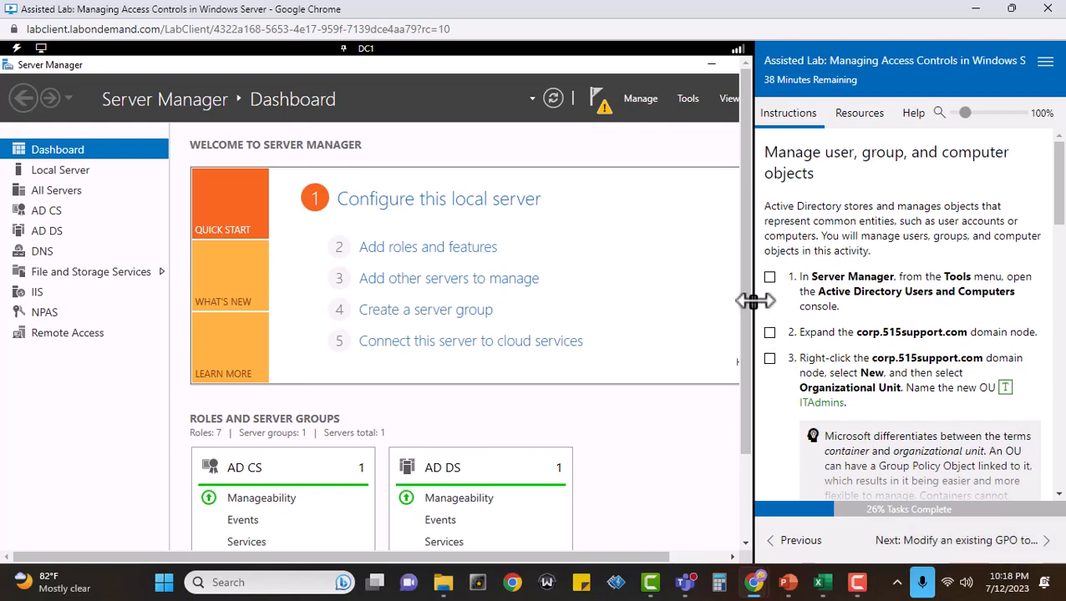
# Widen the virtual machine display, open Active Directory Users and Computers from Server Manager, and mark tasks 1 and 2 complete.
pyautogui.moveTo(754, 301); pyautogui.dragTo(819, 315)
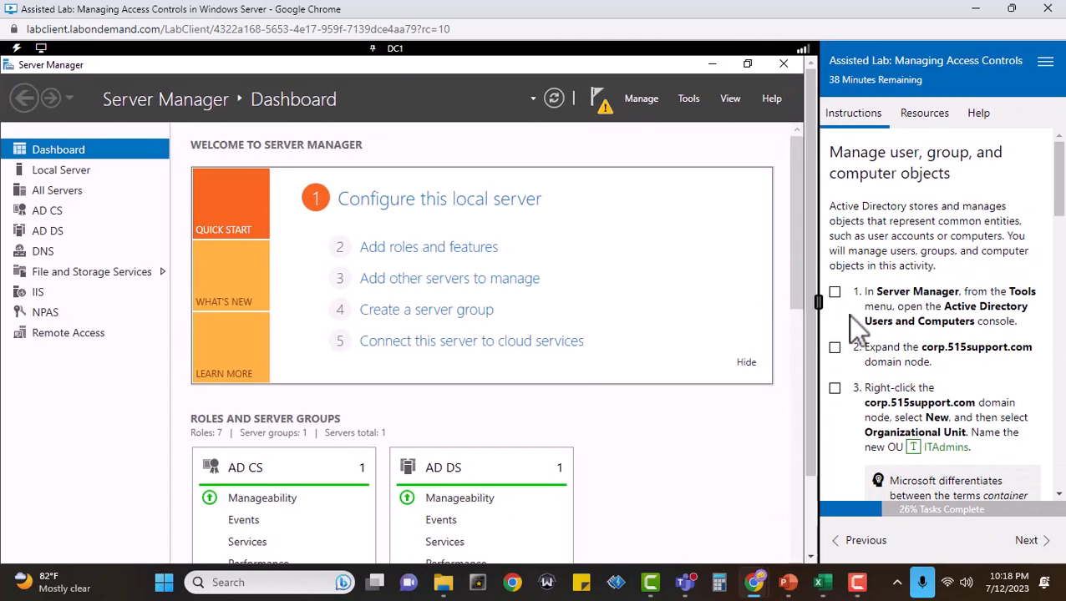
pyautogui.click(686, 99)
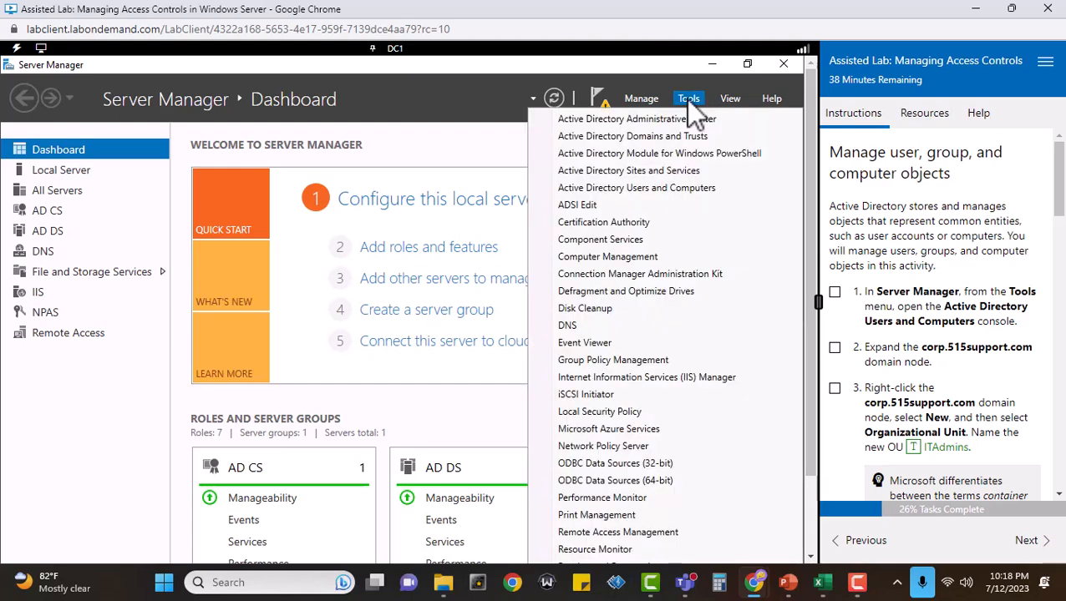
pyautogui.click(684, 189)
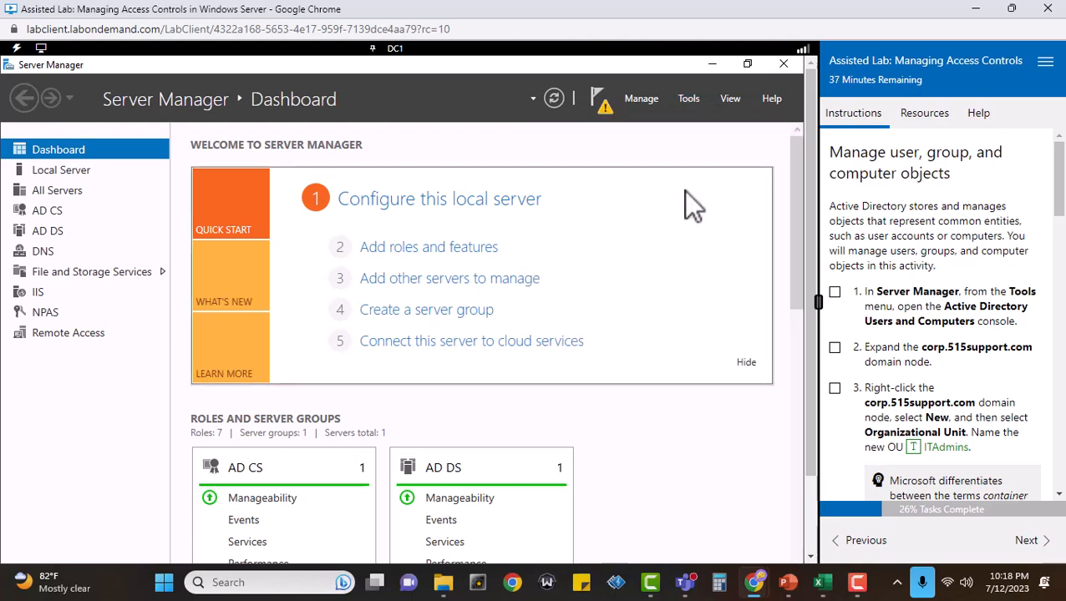
pyautogui.click(834, 291)
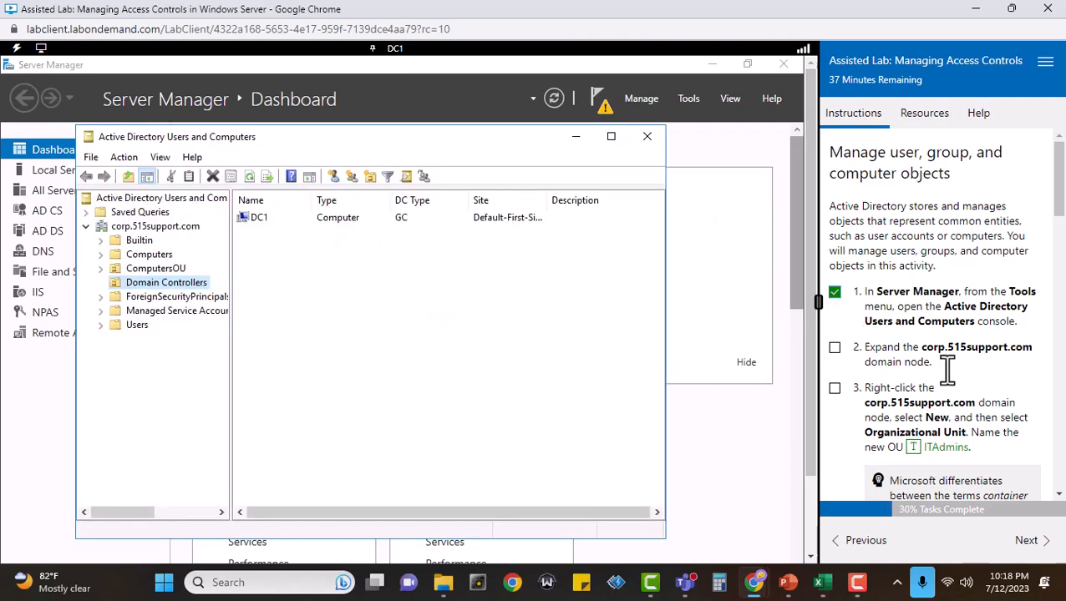
pyautogui.click(835, 348)
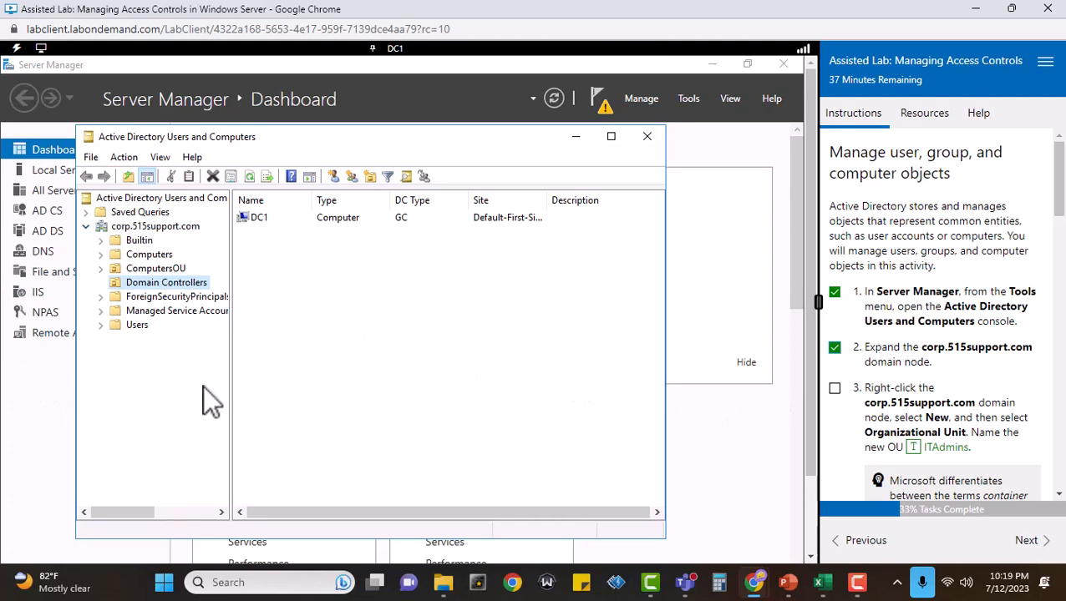
# Start a new organizational unit under corp.515support.com, name it ITAdmins, and mark task 3 complete.
pyautogui.scroll(-1, 866, 392)
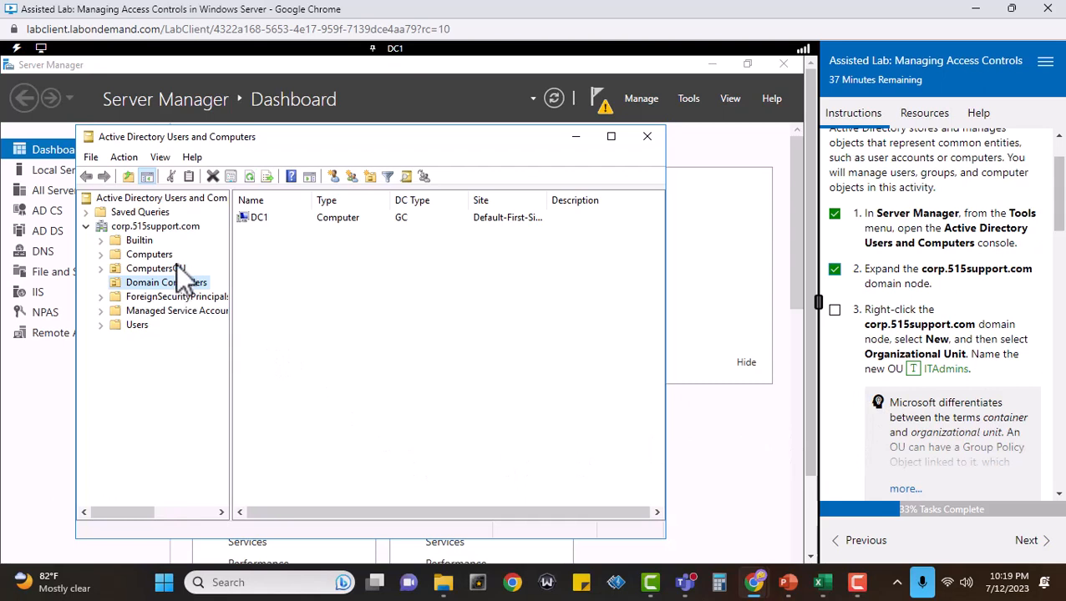
pyautogui.rightClick(162, 226)
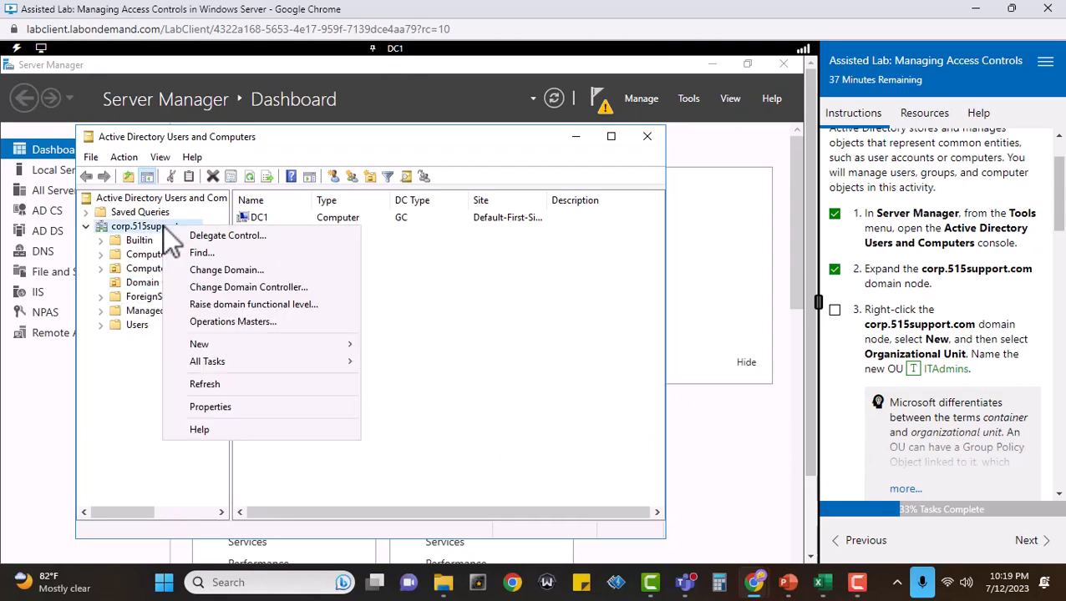
pyautogui.click(263, 347)
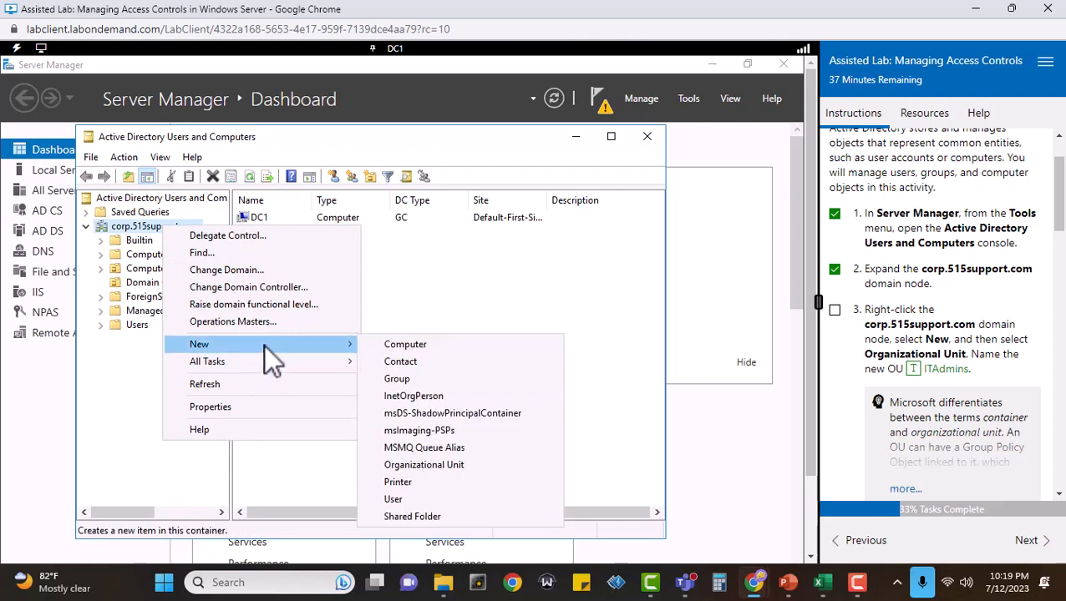
pyautogui.click(459, 473)
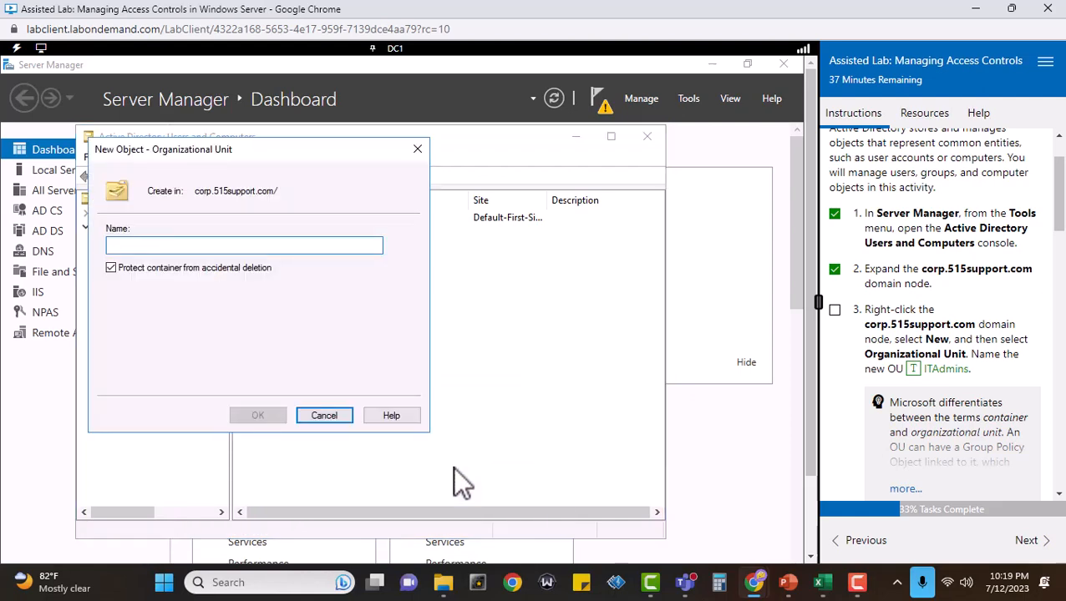
pyautogui.click(835, 310)
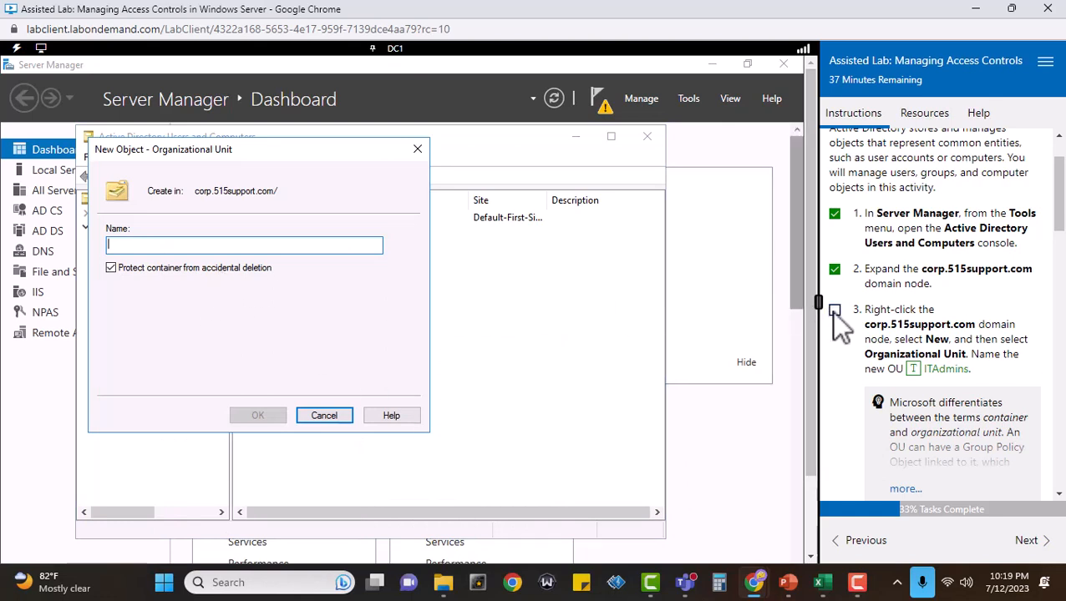
pyautogui.click(916, 369)
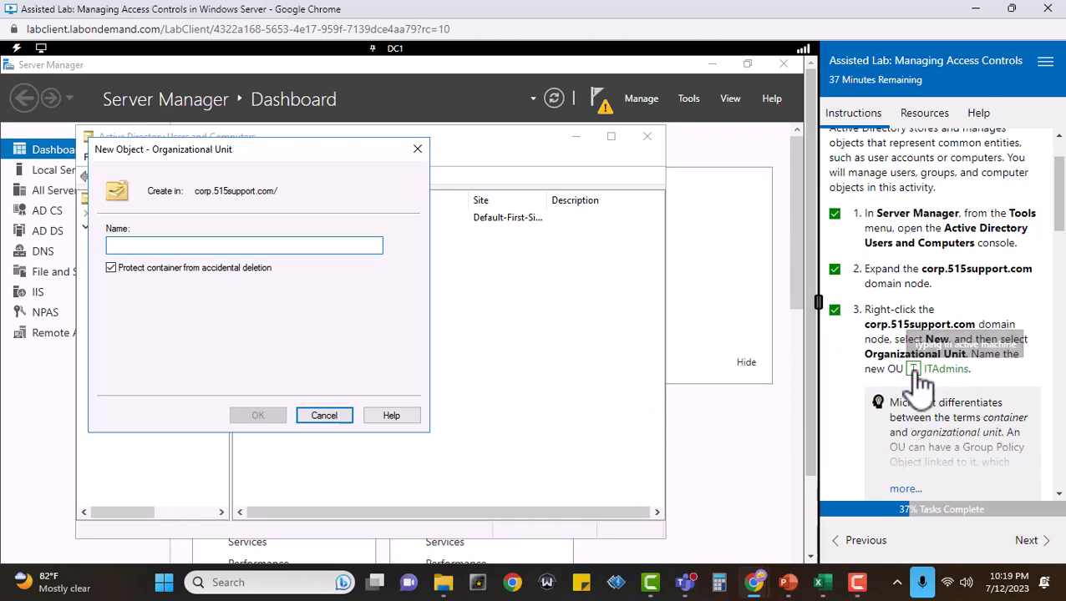
pyautogui.scroll(-1, 994, 390)
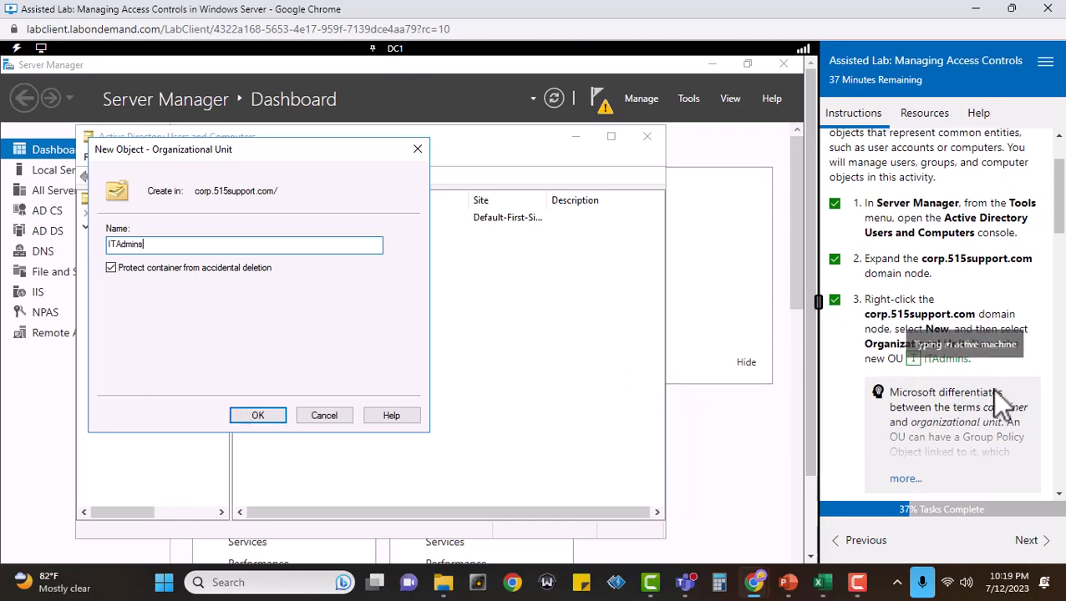
# Read the full note on containers versus organizational units, and confirm creation of the ITAdmins OU with accidental-deletion protection kept on.
pyautogui.click(908, 412)
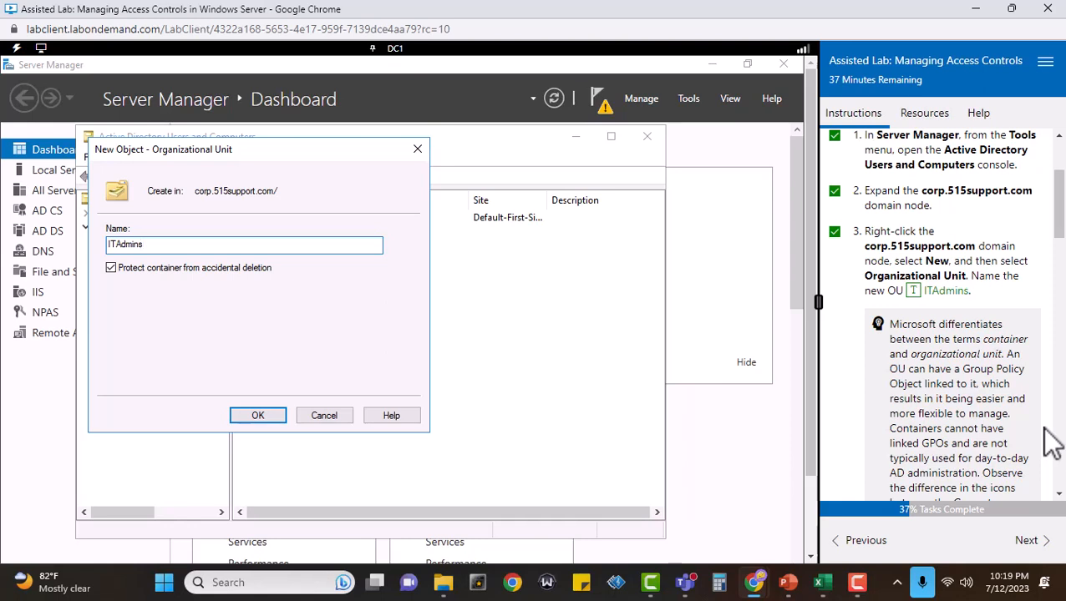
pyautogui.scroll(-1, 1052, 442)
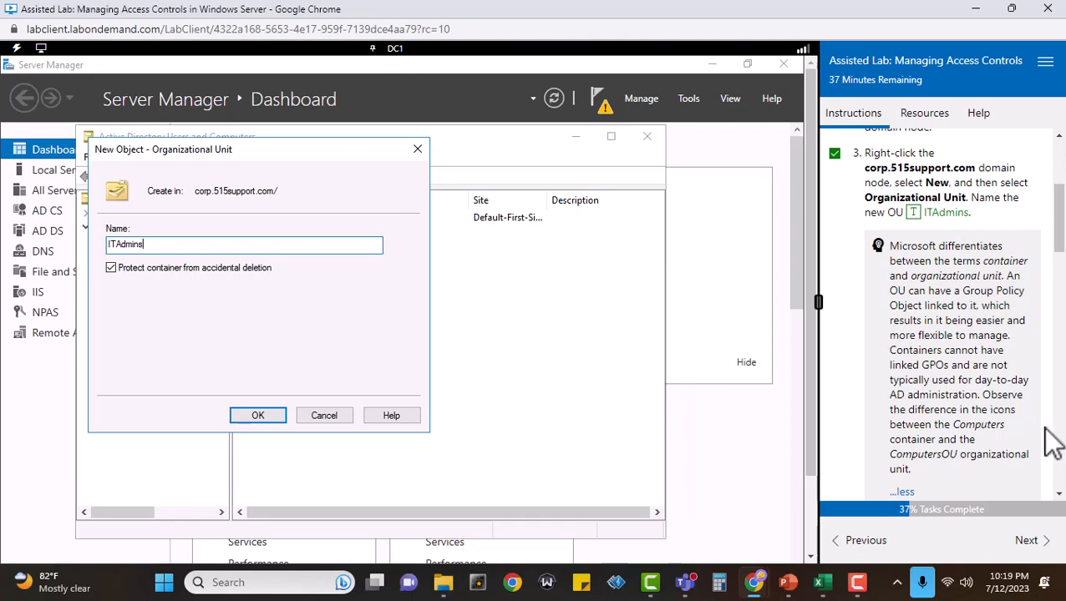
pyautogui.scroll(-1, 1052, 443)
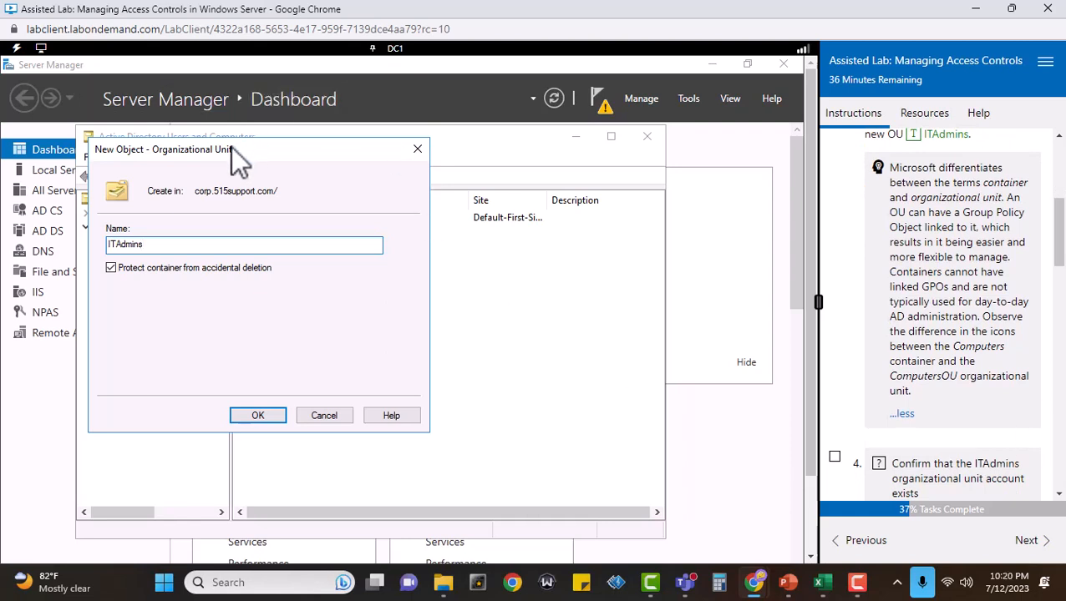
pyautogui.moveTo(232, 144); pyautogui.dragTo(351, 197)
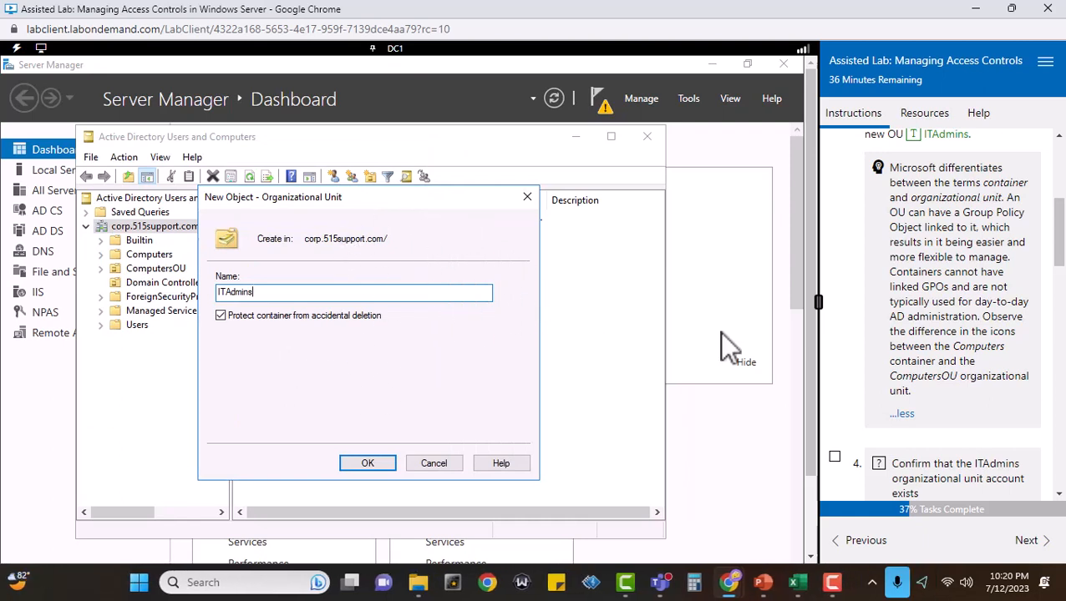
pyautogui.scroll(-2, 1020, 398)
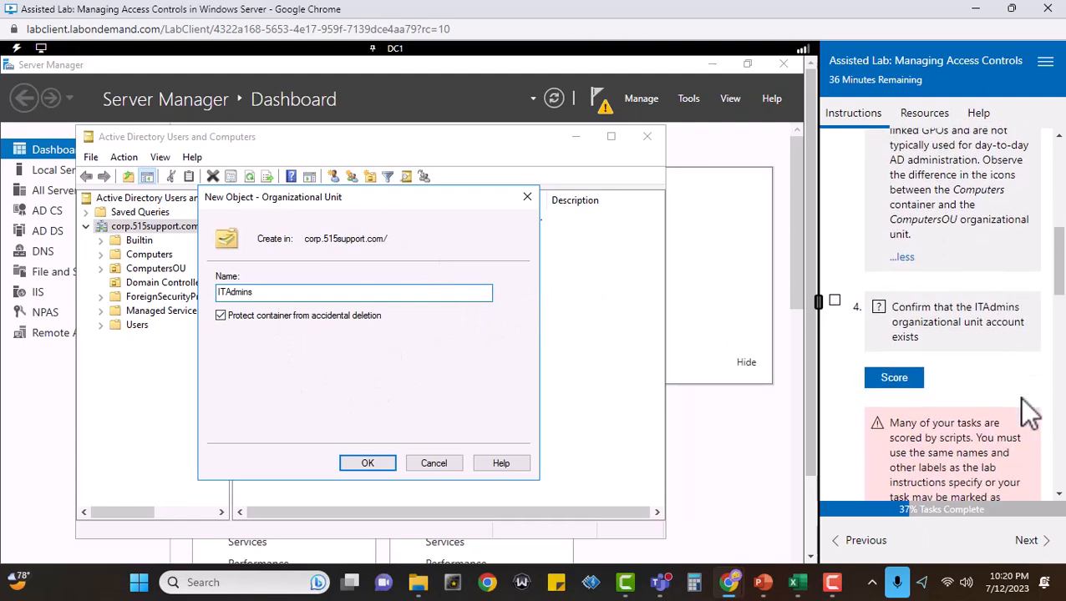
pyautogui.scroll(4, 906, 399)
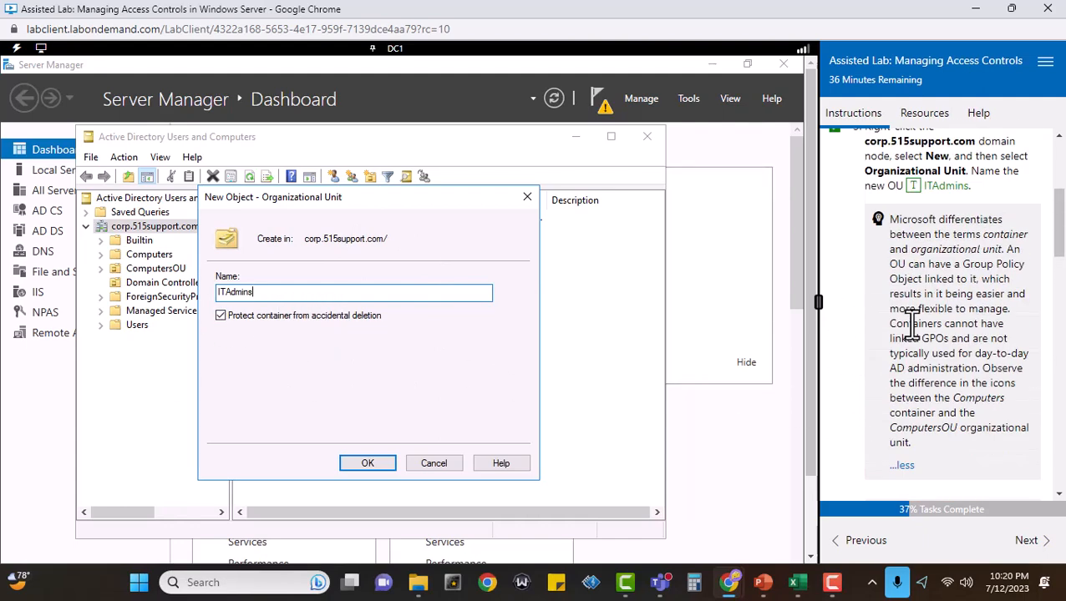
pyautogui.scroll(-4, 948, 376)
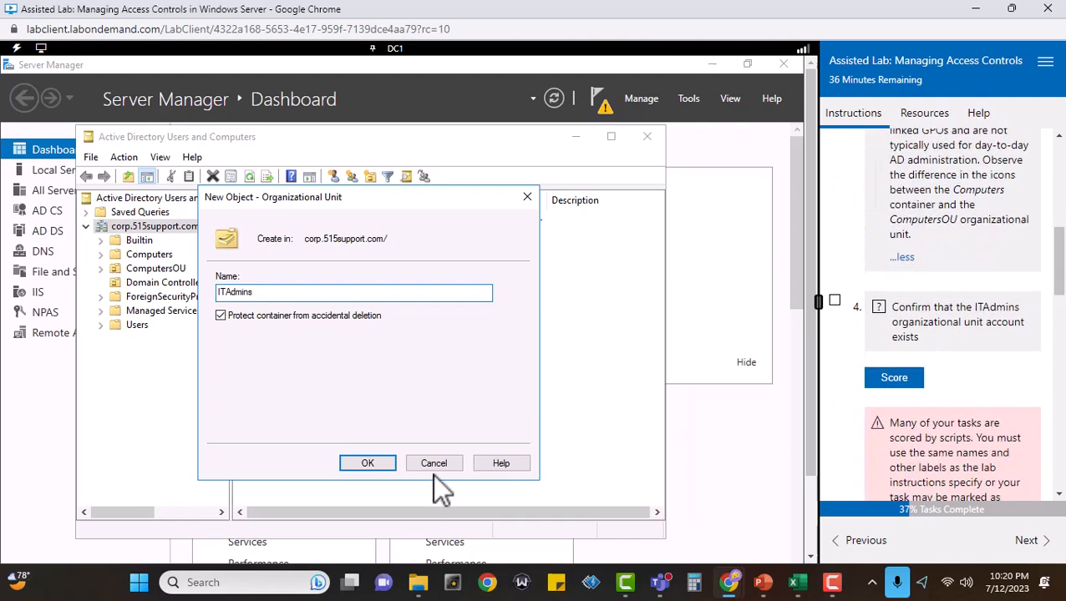
pyautogui.click(383, 462)
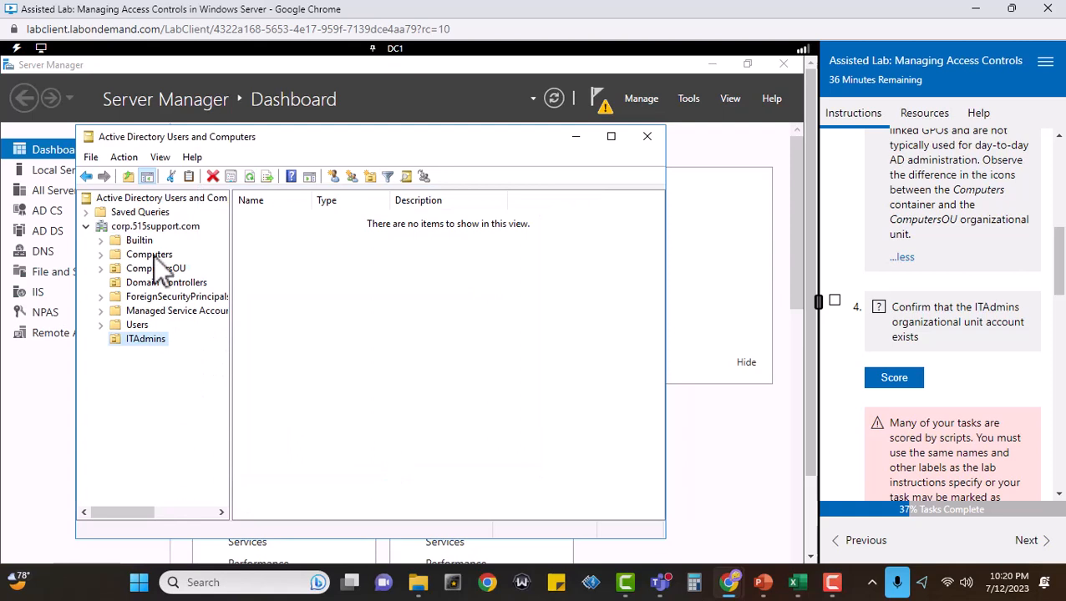
# Compare the Computers container with the ComputersOU organizational unit, and mark task 4 complete and score the ITAdmins OU check.
pyautogui.scroll(2, 988, 276)
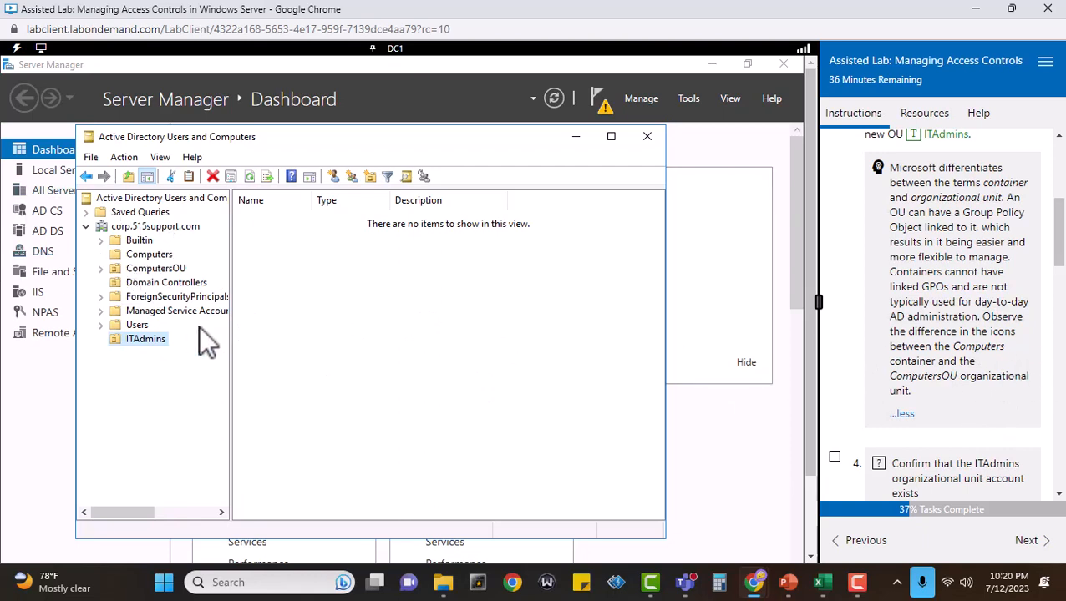
pyautogui.click(153, 255)
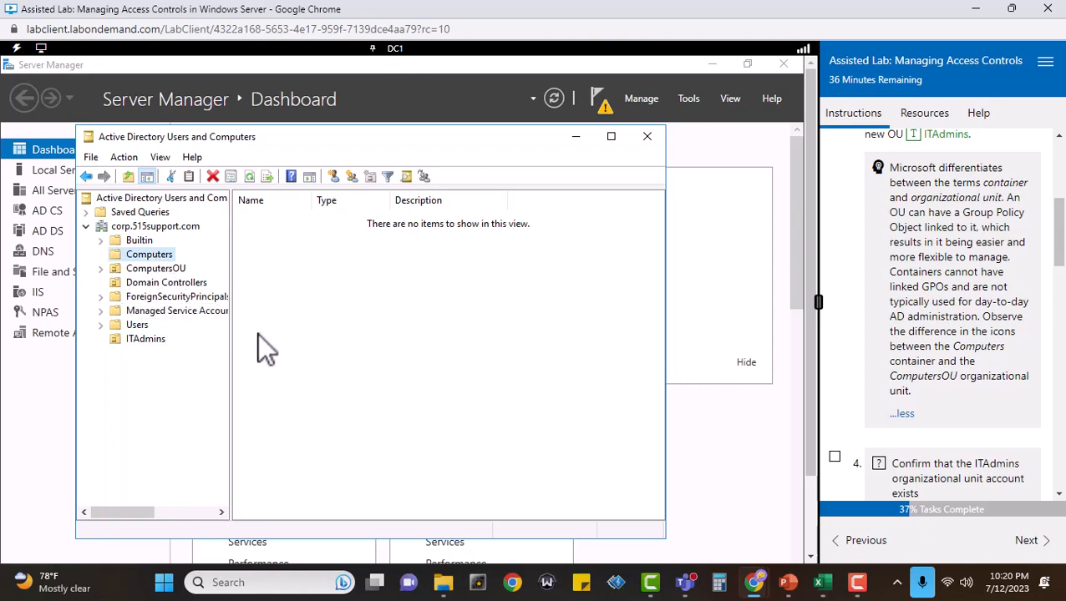
pyautogui.click(152, 269)
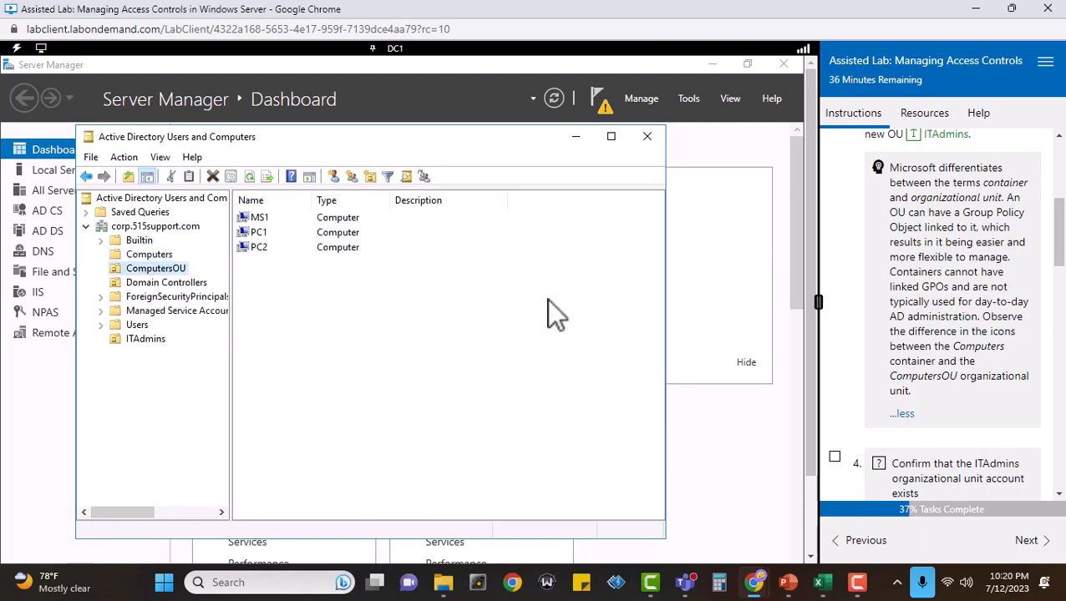
pyautogui.scroll(-3, 952, 376)
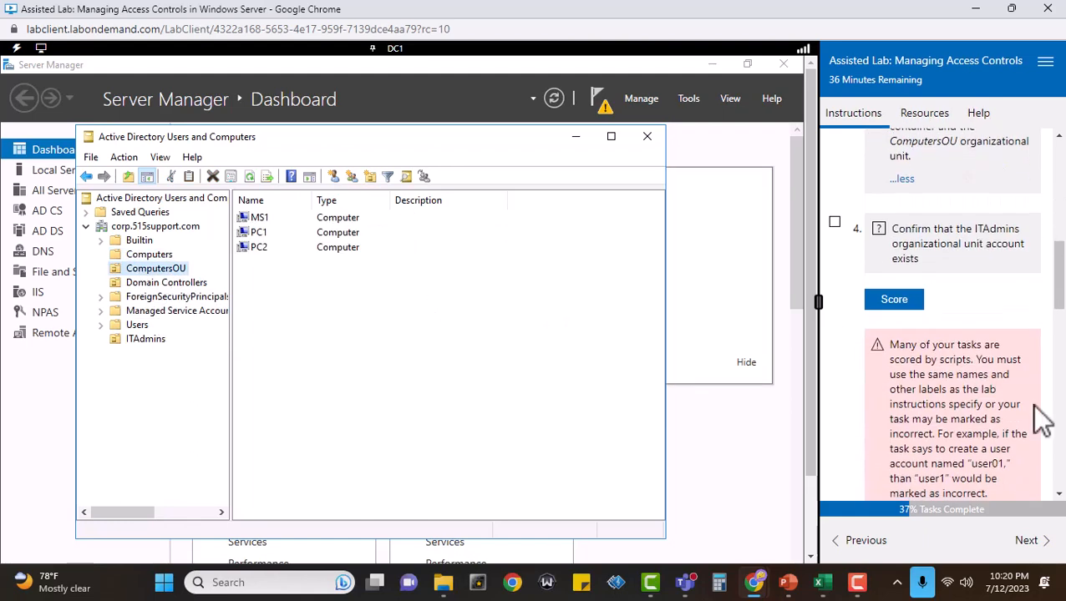
pyautogui.click(834, 223)
pyautogui.click(892, 301)
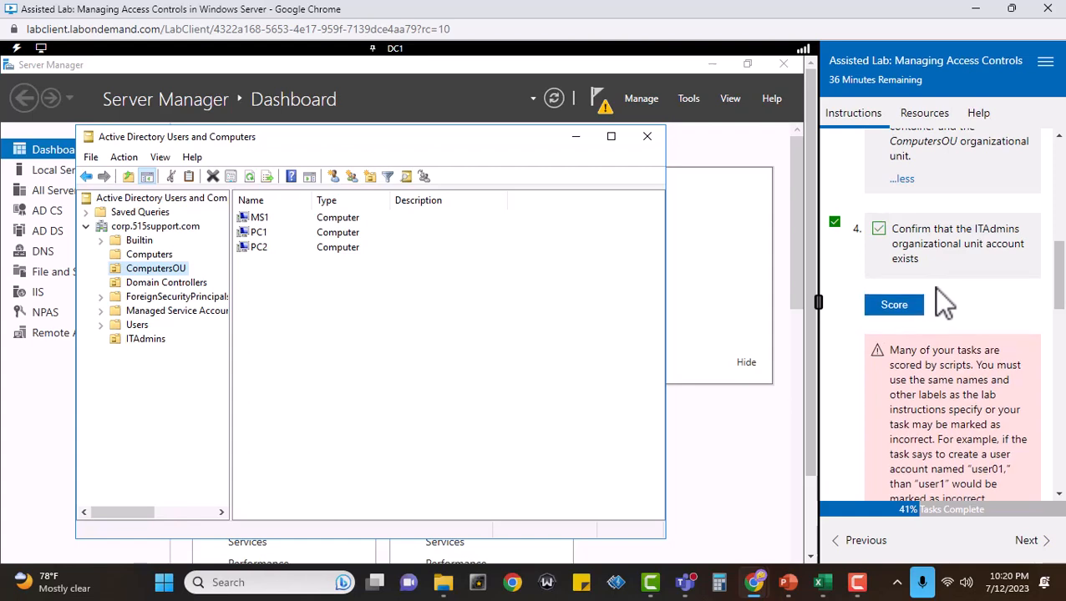
# Start a new user in the ITAdmins OU with first name Temp, last name Contractor and logon name IT_Consultant.
pyautogui.scroll(-3, 936, 288)
pyautogui.scroll(-2, 944, 297)
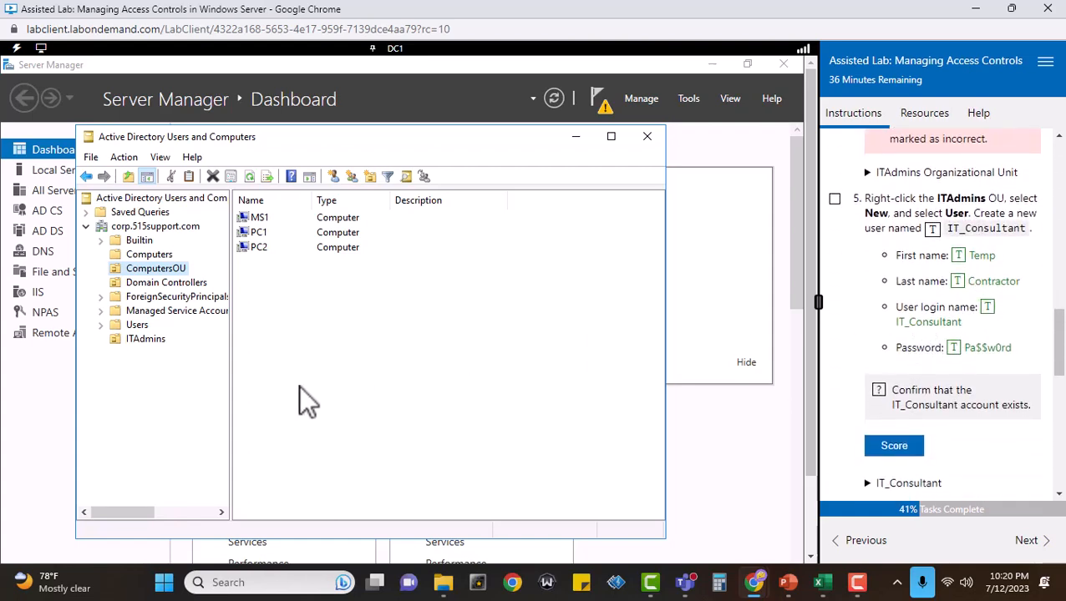
pyautogui.rightClick(147, 341)
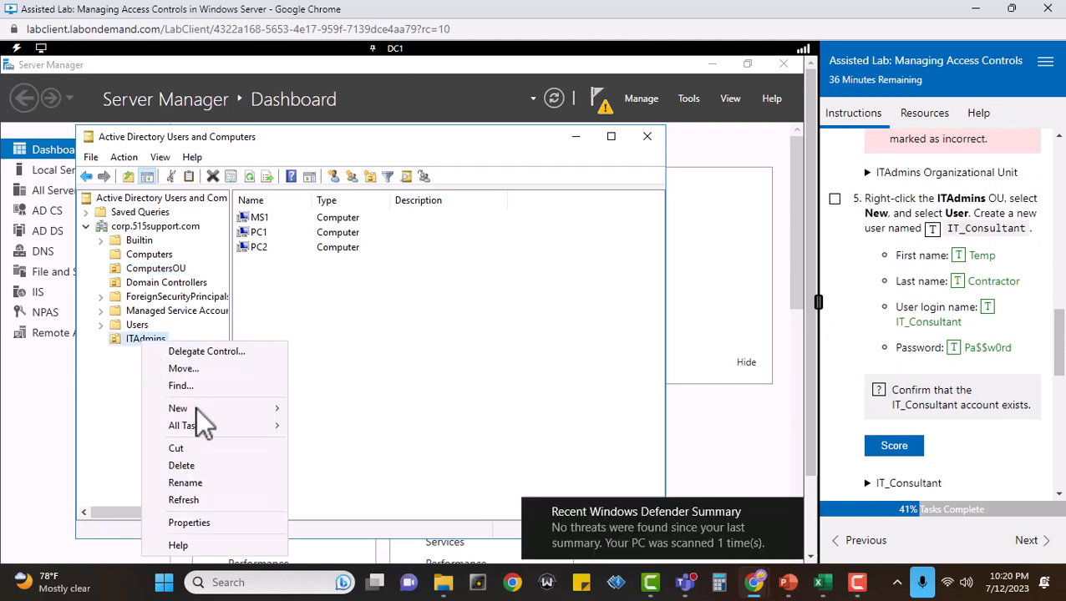
pyautogui.moveTo(197, 407)
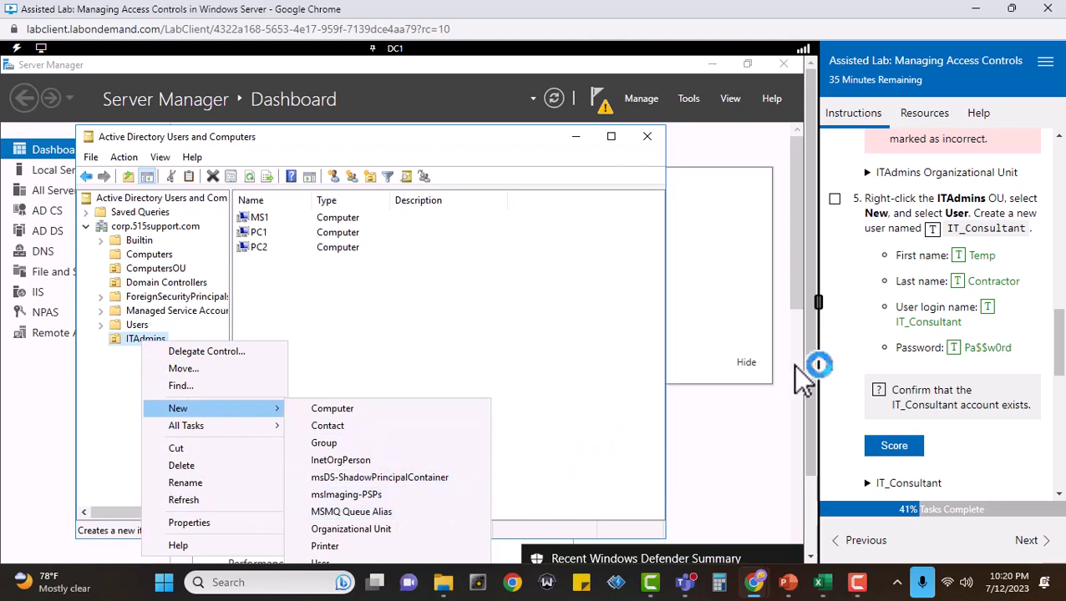
pyautogui.moveTo(808, 355); pyautogui.dragTo(810, 442)
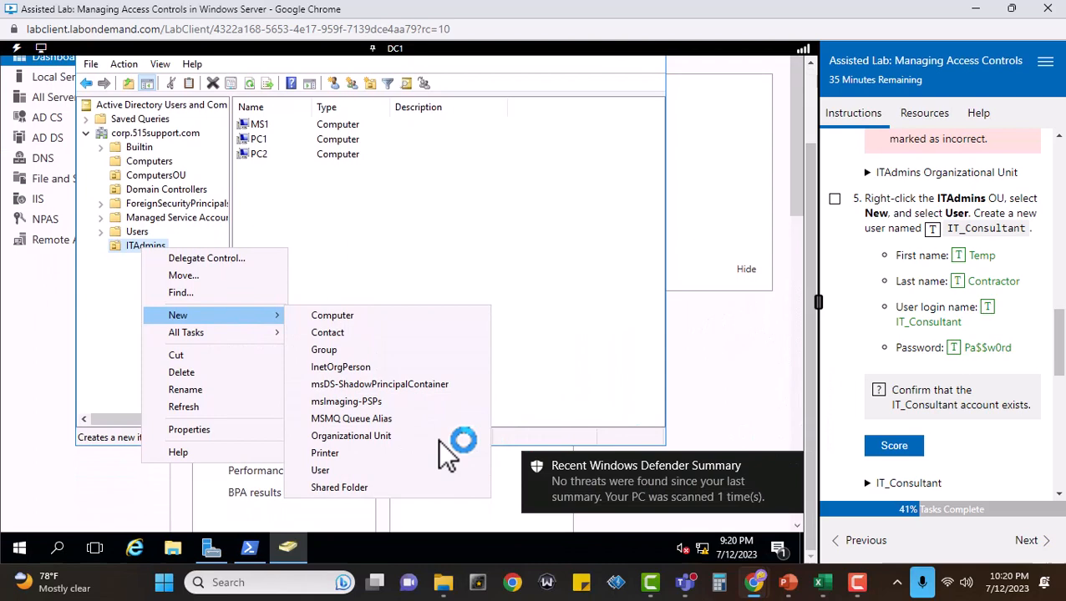
pyautogui.click(323, 472)
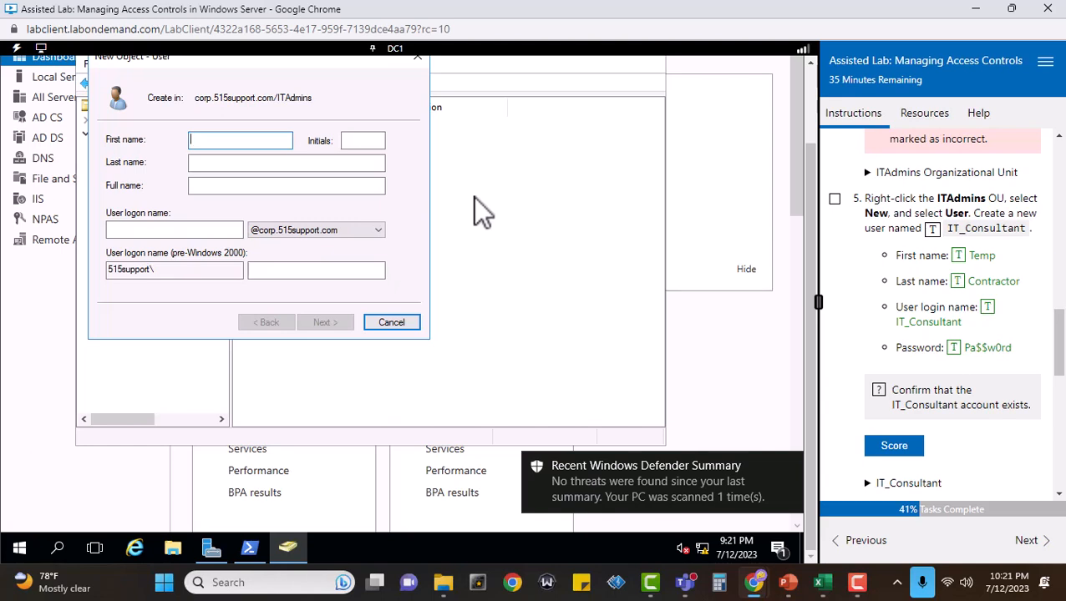
pyautogui.click(211, 140)
pyautogui.click(957, 254)
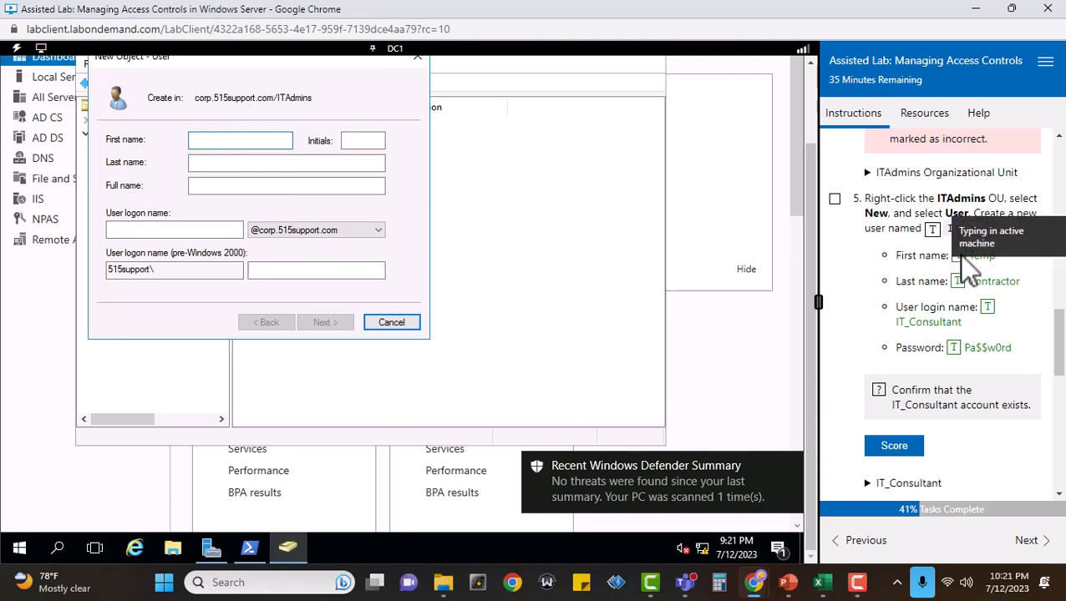
pyautogui.click(230, 165)
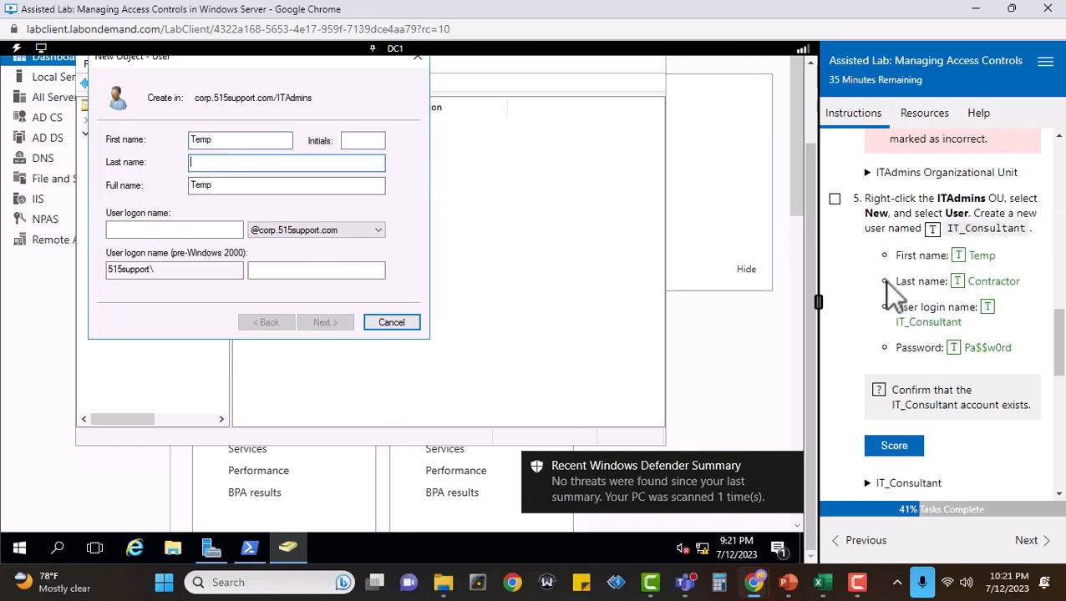
pyautogui.click(958, 282)
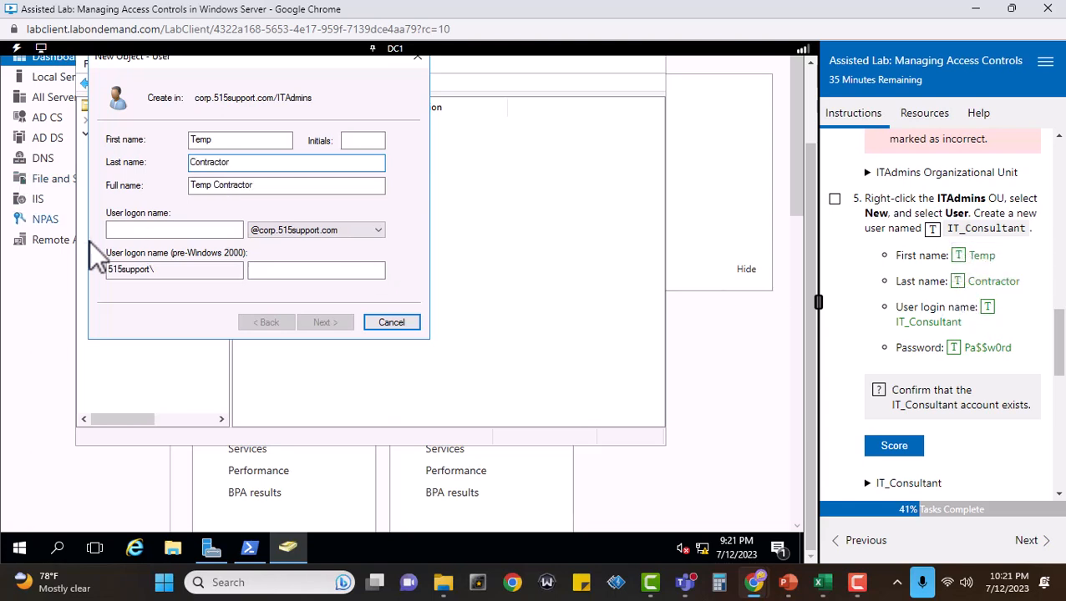
pyautogui.click(112, 229)
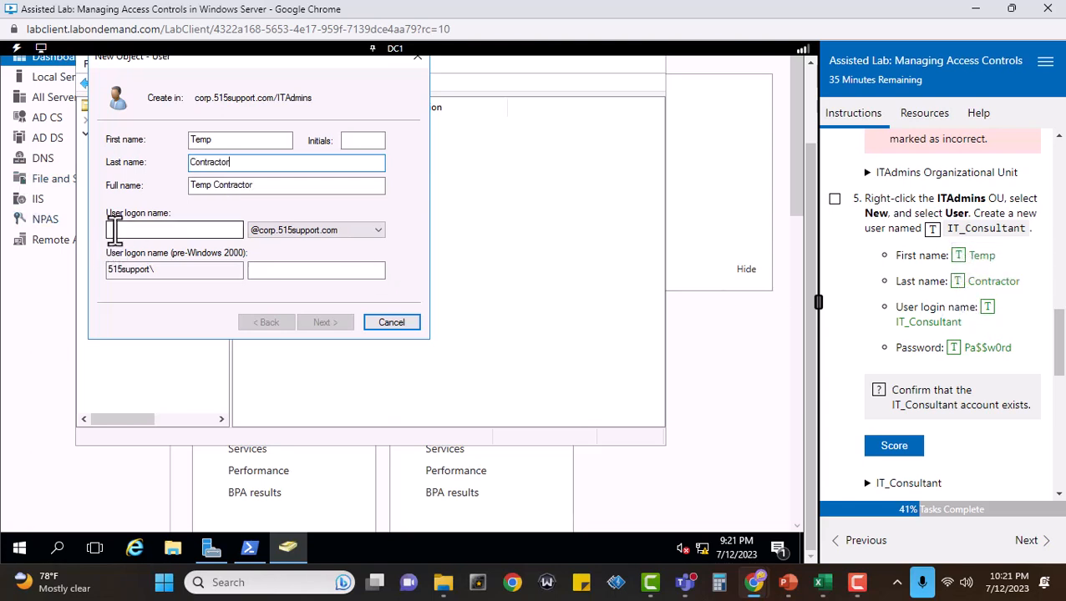
pyautogui.click(988, 307)
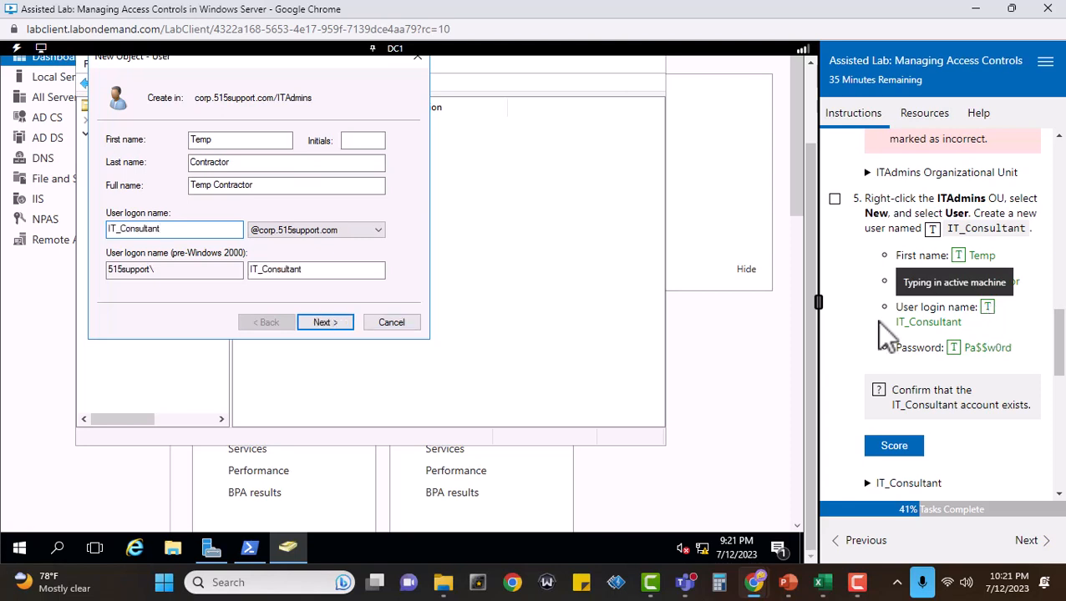
pyautogui.click(324, 322)
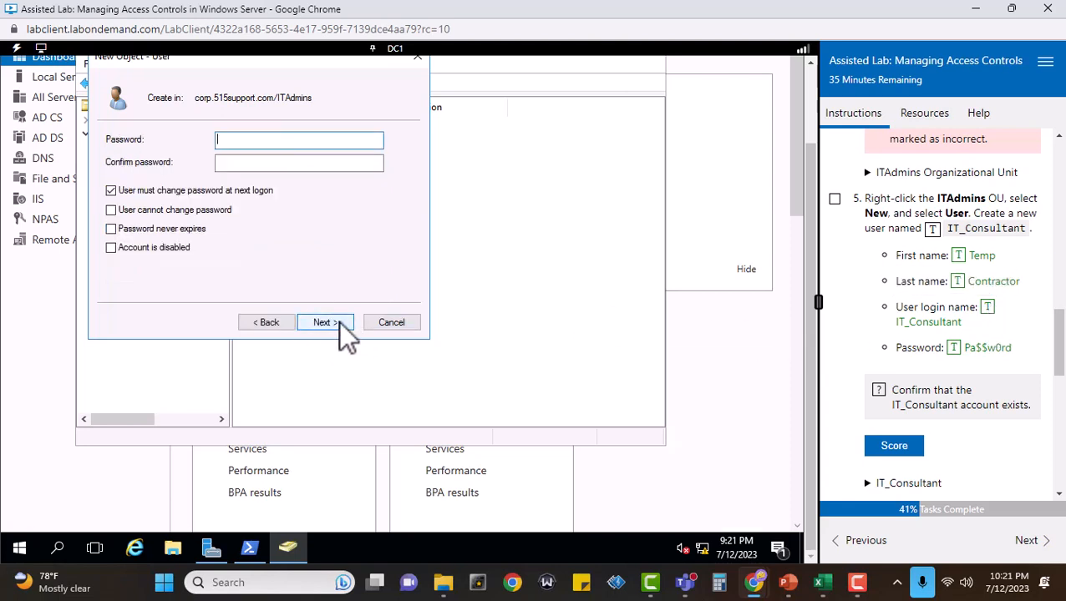
# Enter and confirm the account password, keep the password change at next logon required, and finish creating the user.
pyautogui.click(956, 349)
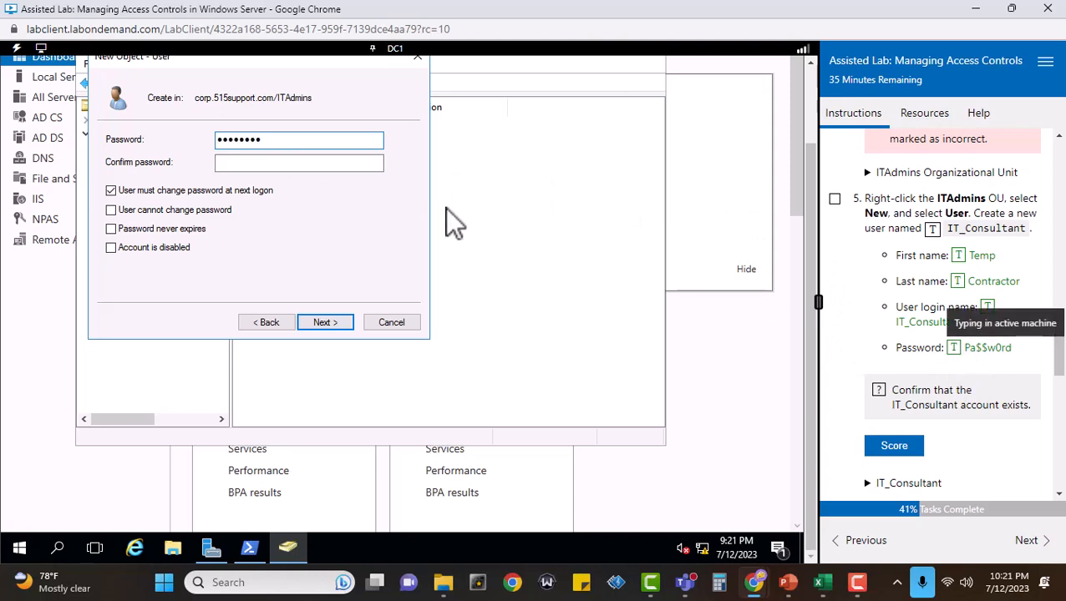
pyautogui.click(303, 163)
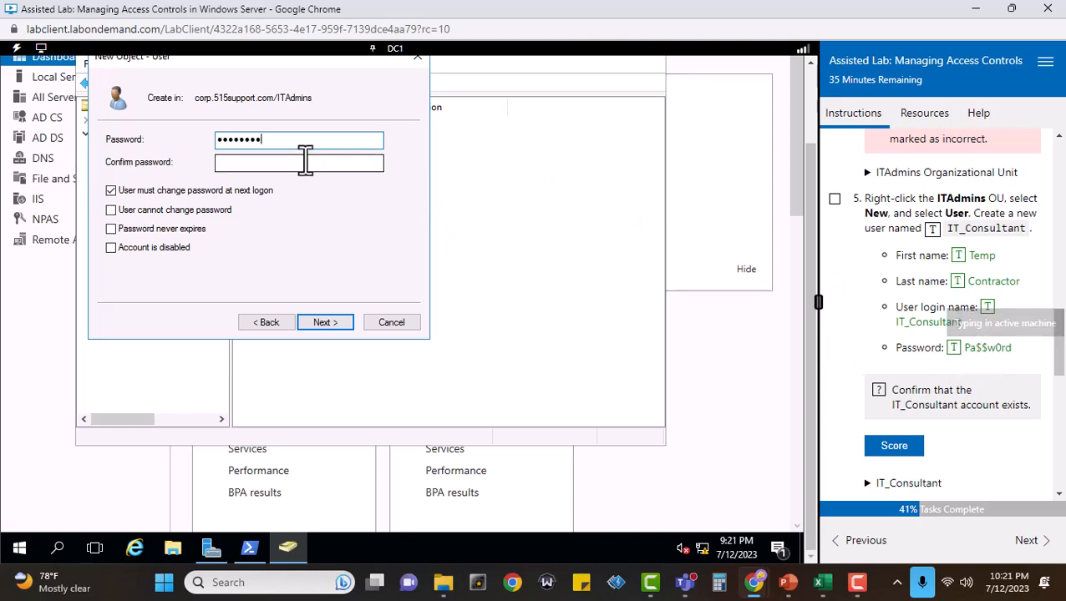
pyautogui.click(979, 349)
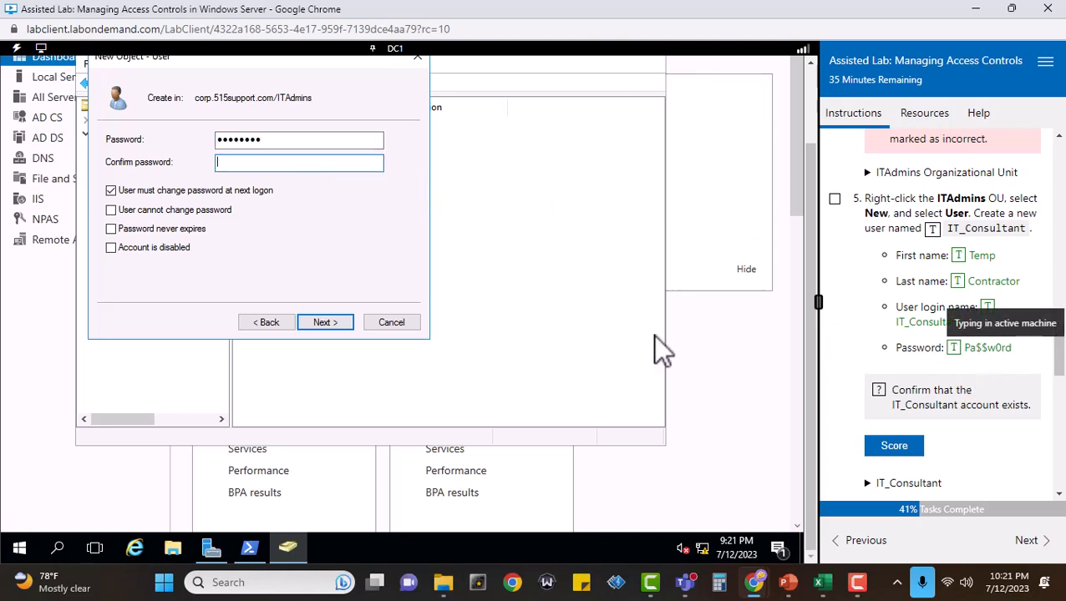
pyautogui.click(312, 328)
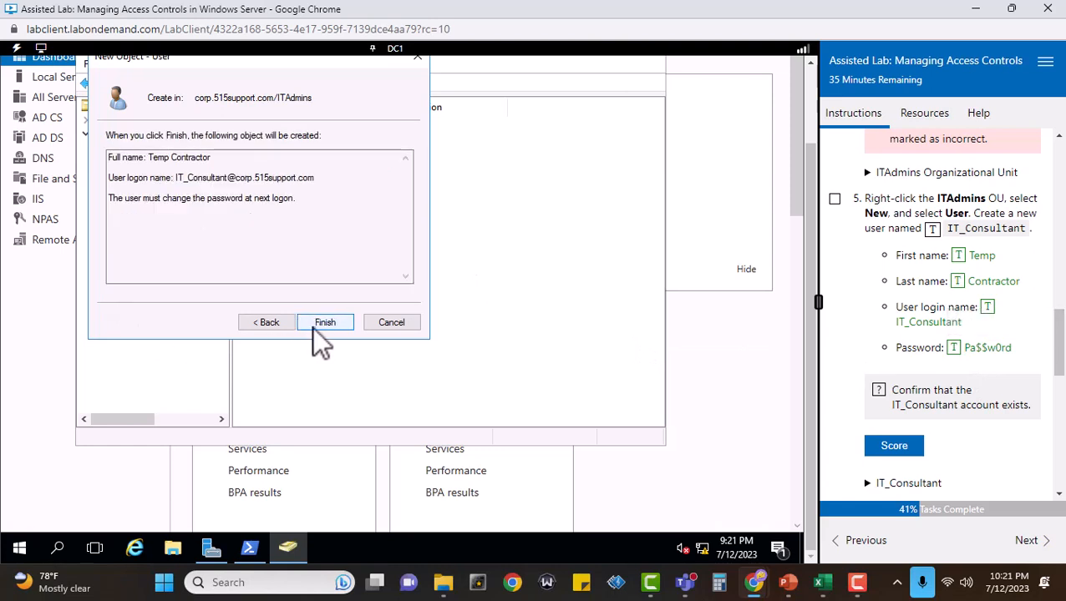
pyautogui.click(326, 322)
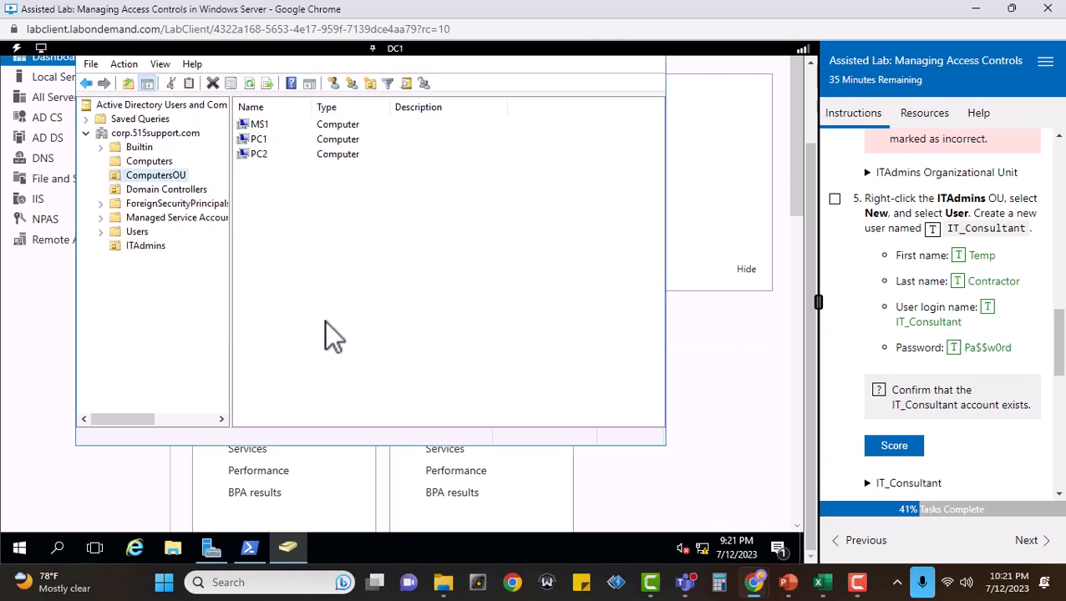
# Show the ITAdmins contents with a wider Name column, and score the IT_Consultant account check.
pyautogui.click(135, 246)
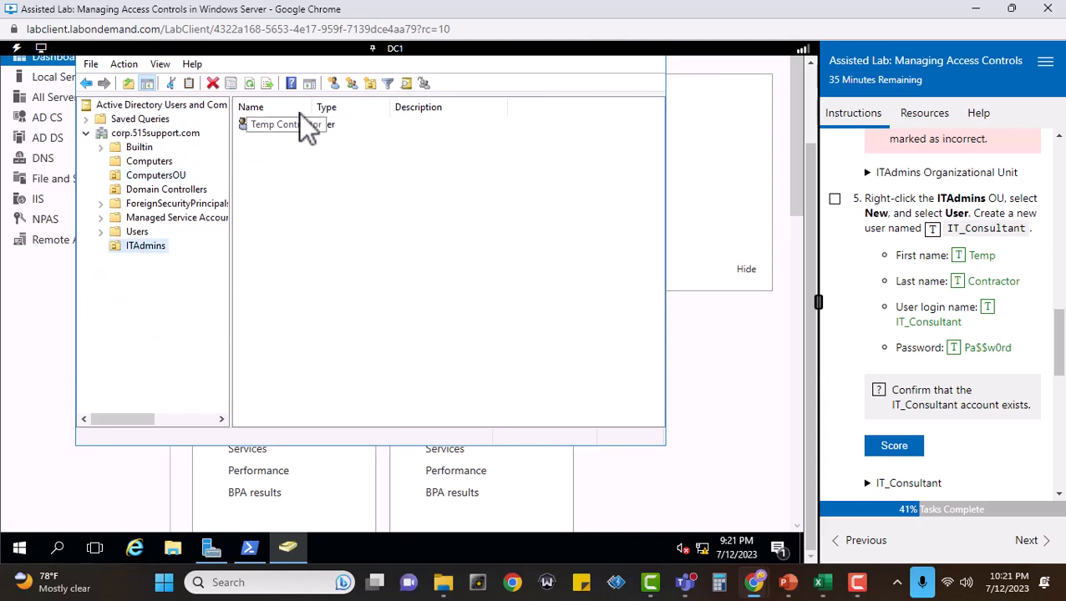
pyautogui.moveTo(306, 103); pyautogui.dragTo(374, 109)
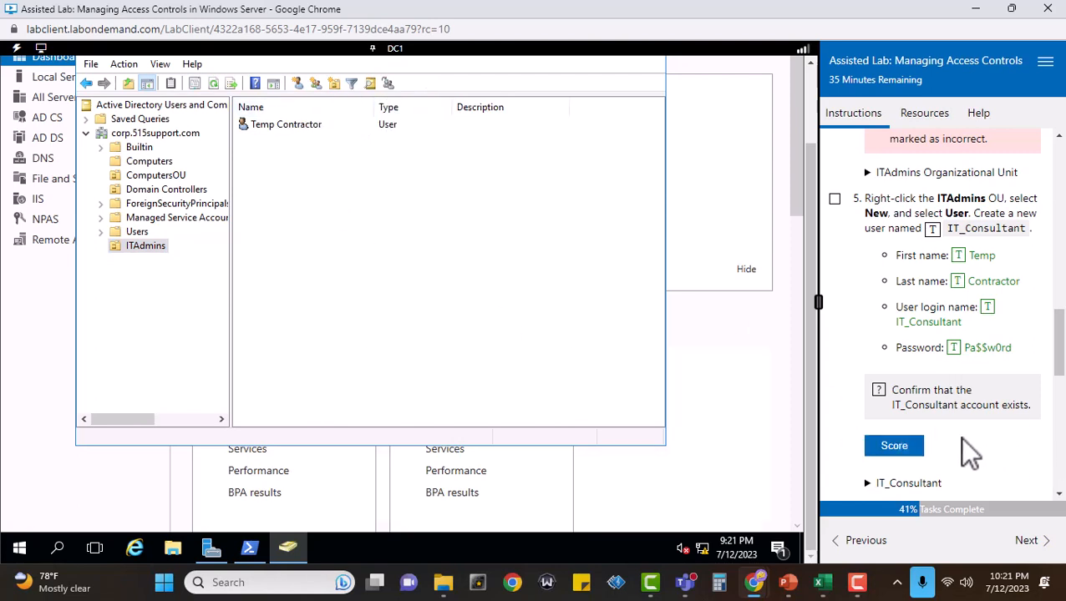
pyautogui.click(891, 448)
pyautogui.click(894, 447)
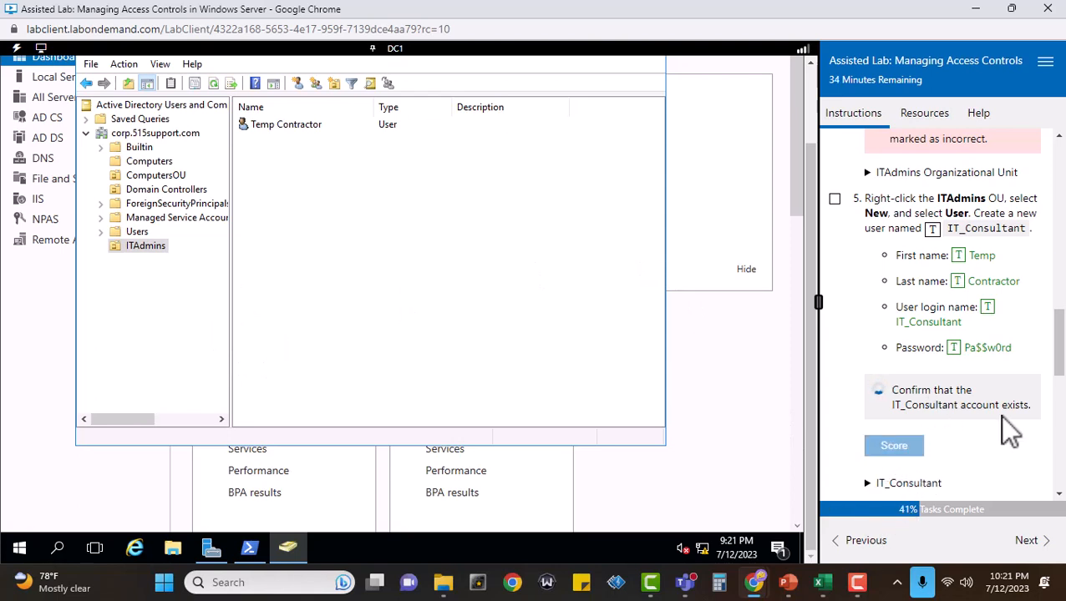
# Start a new group inside the ITAdmins organizational unit.
pyautogui.scroll(-5, 1002, 419)
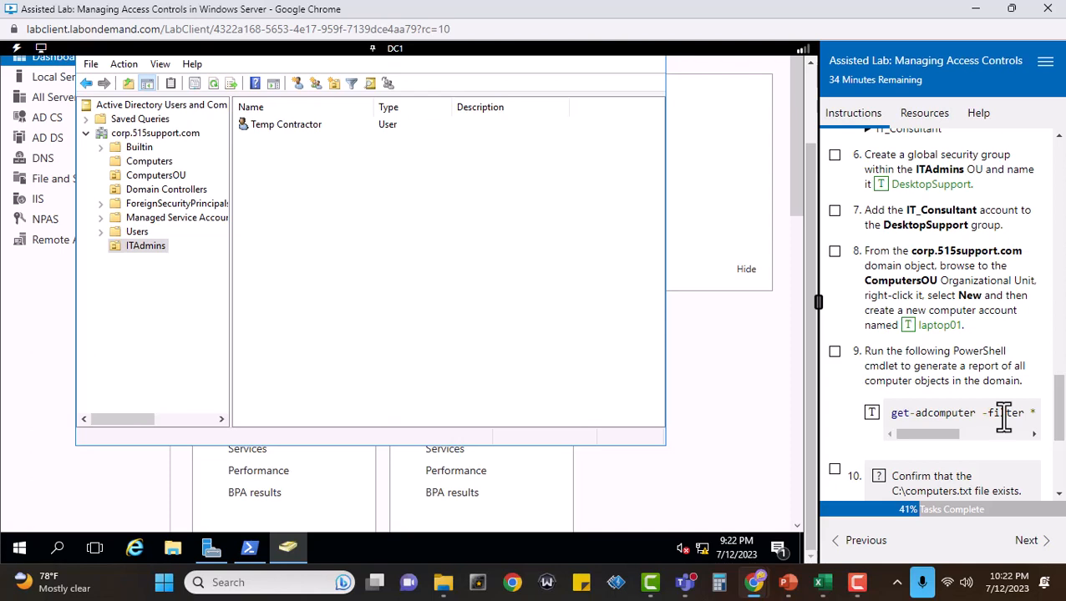
pyautogui.rightClick(144, 247)
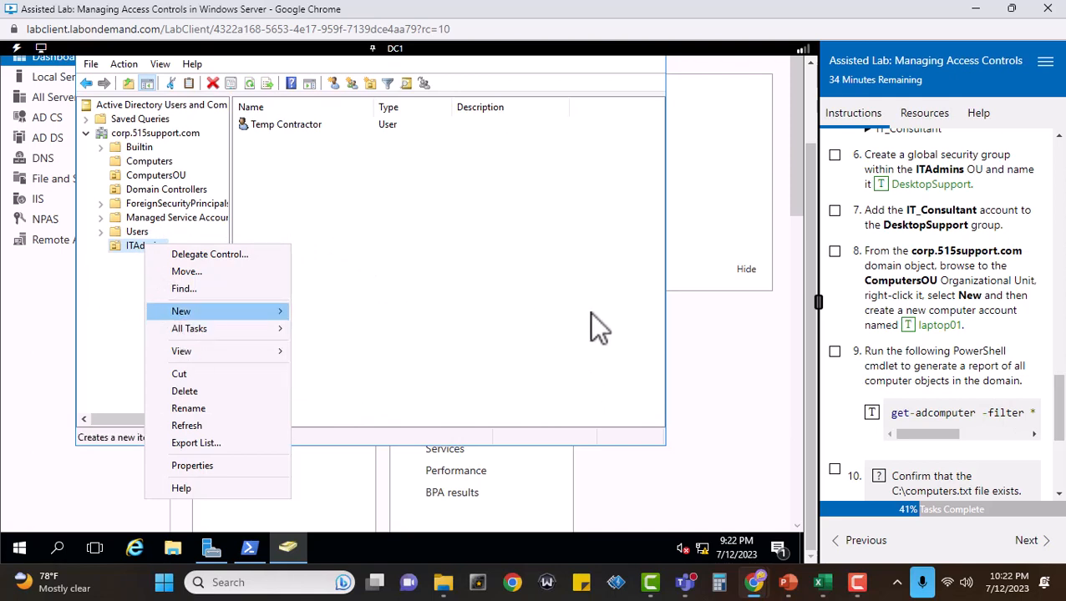
pyautogui.click(784, 333)
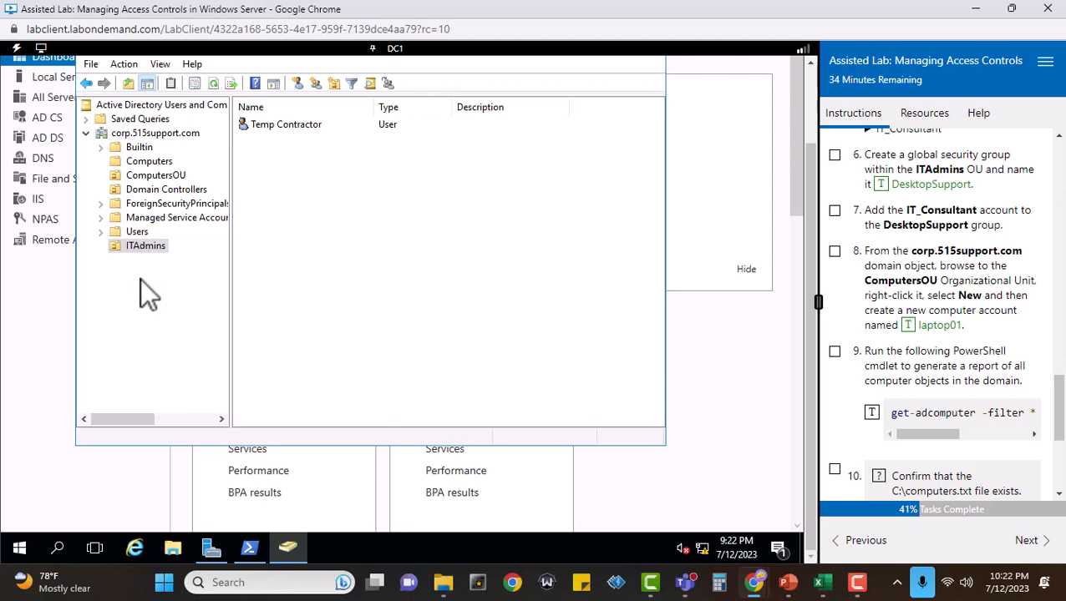
pyautogui.click(140, 245)
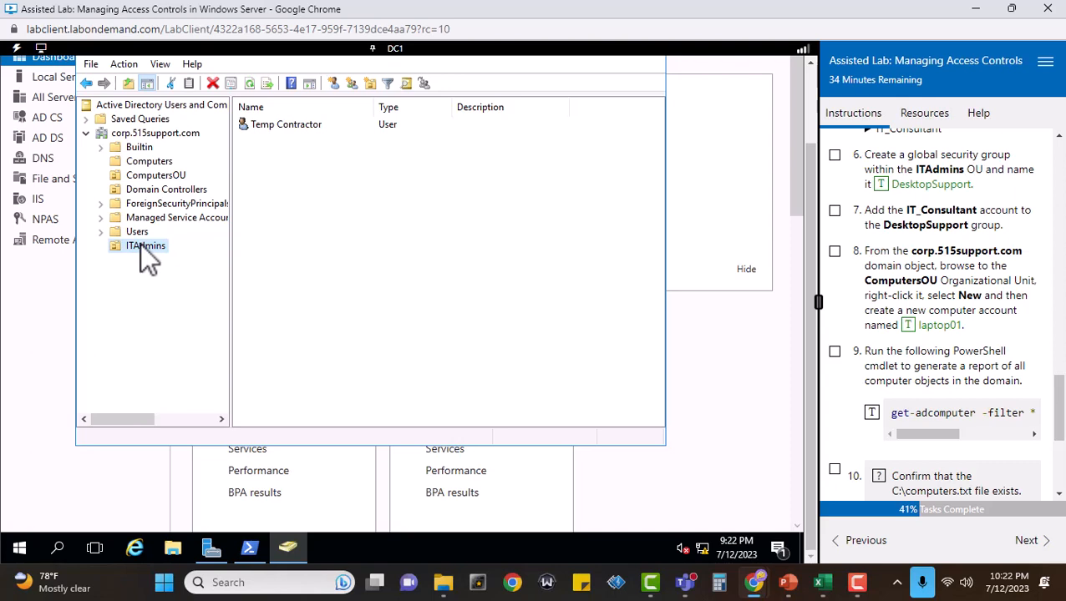
pyautogui.rightClick(140, 245)
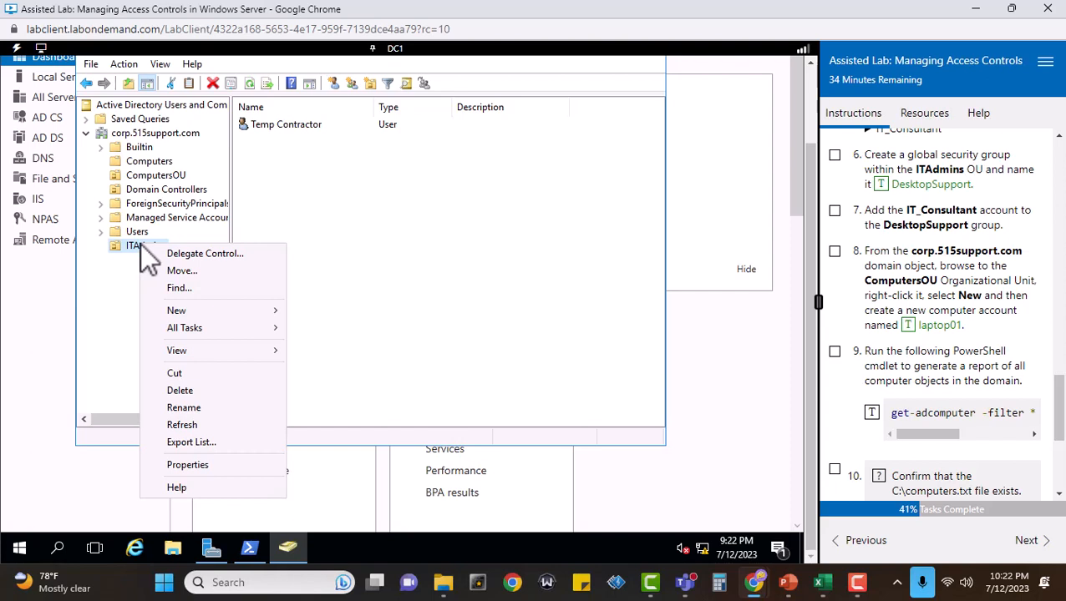
pyautogui.moveTo(188, 308)
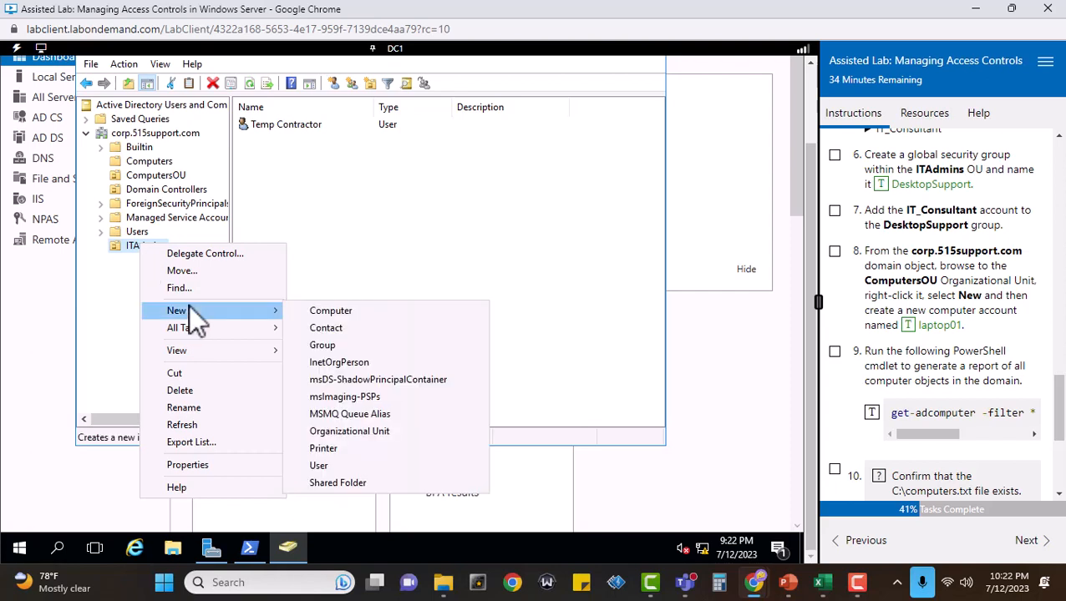
pyautogui.click(321, 345)
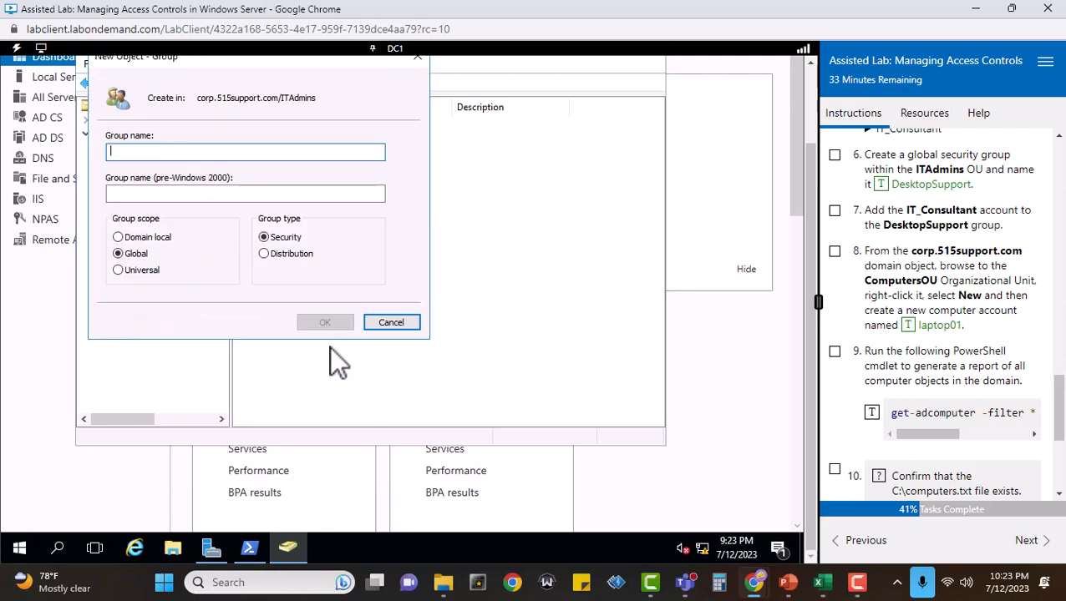
# Mark tasks 5 and 6 complete, and create the group as a global security group named DesktopSupport.
pyautogui.click(833, 153)
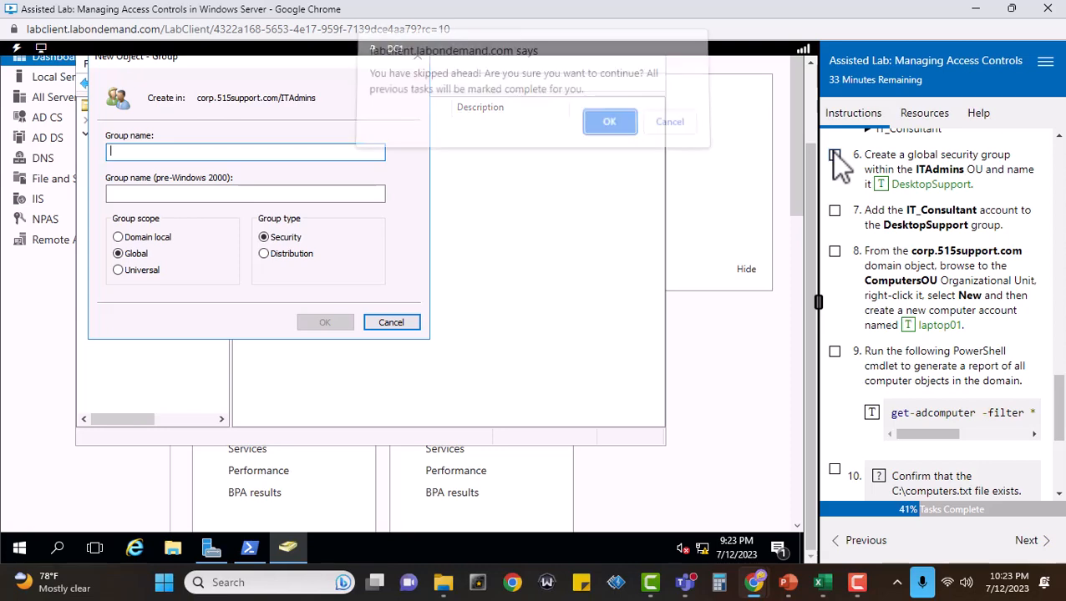
pyautogui.click(669, 130)
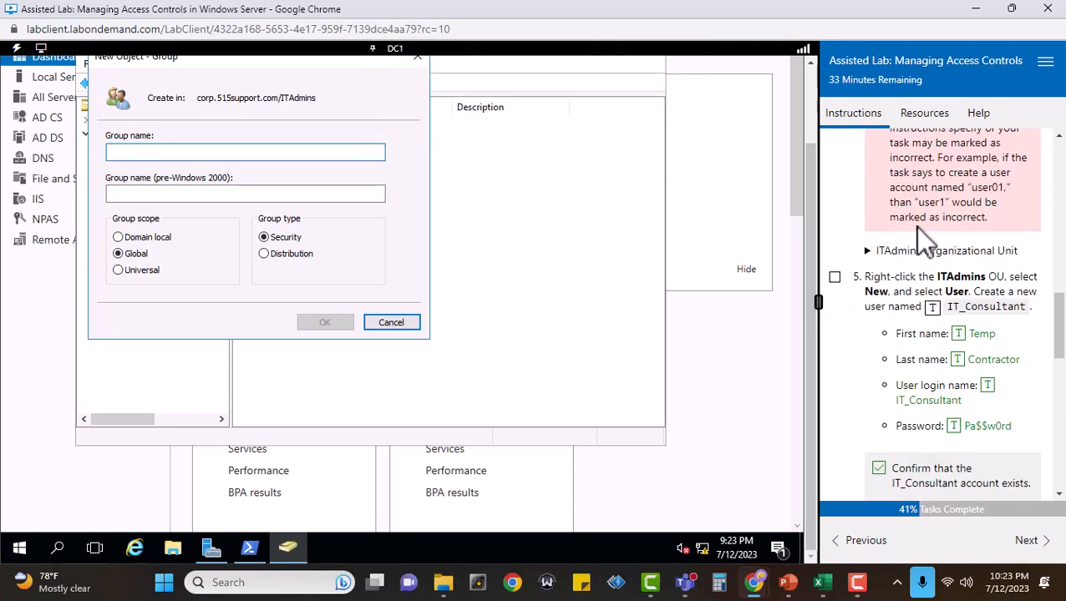
pyautogui.scroll(-5, 900, 280)
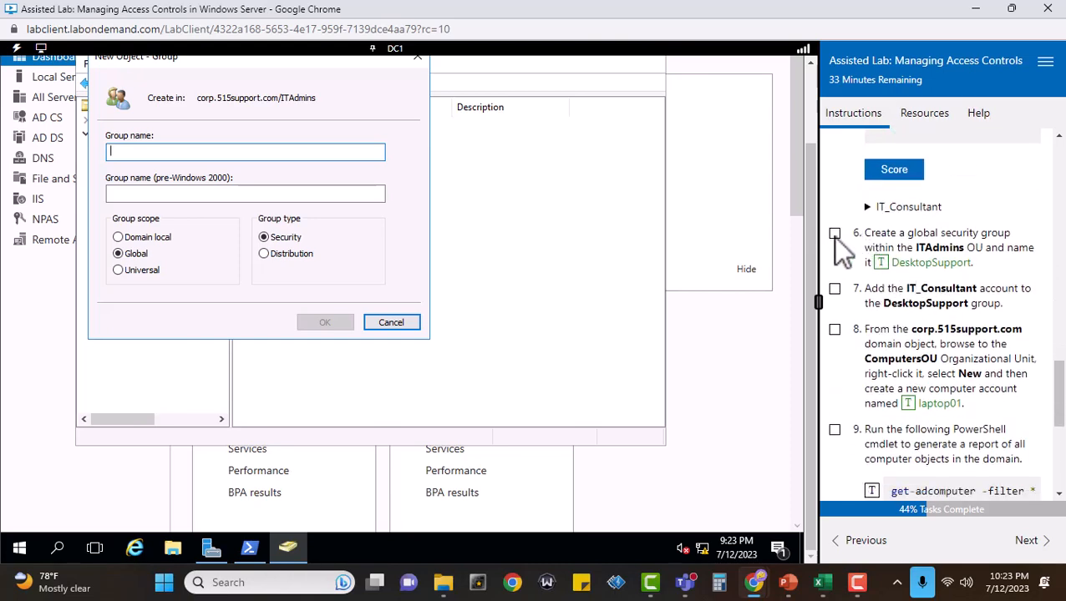
pyautogui.click(833, 234)
pyautogui.click(880, 261)
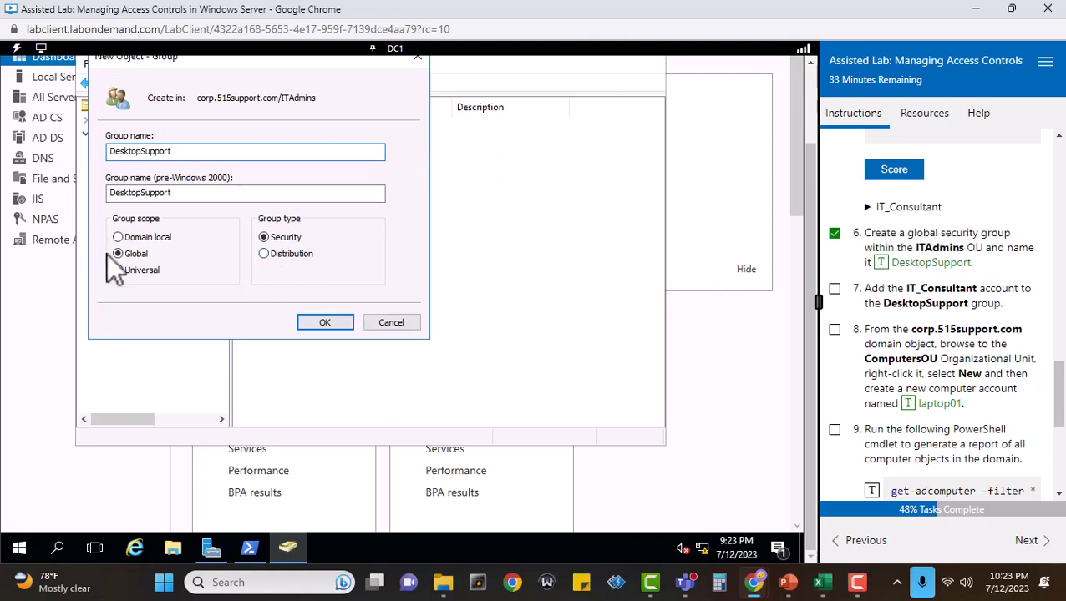
pyautogui.click(325, 322)
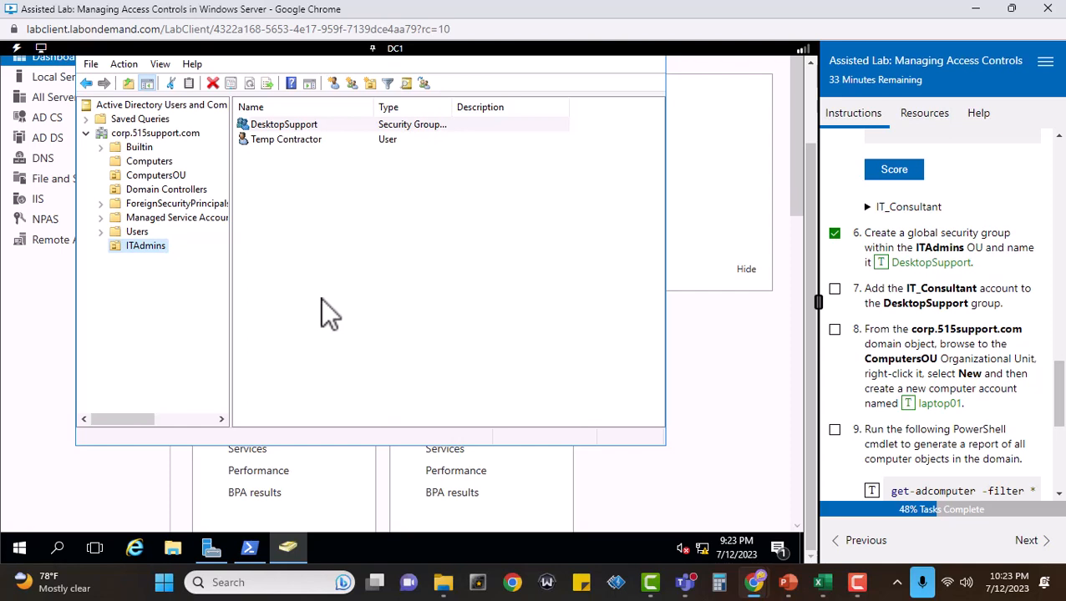
# Add the Temp Contractor user in ITAdmins to the DesktopSupport group, and mark task 7 complete.
pyautogui.rightClick(287, 123)
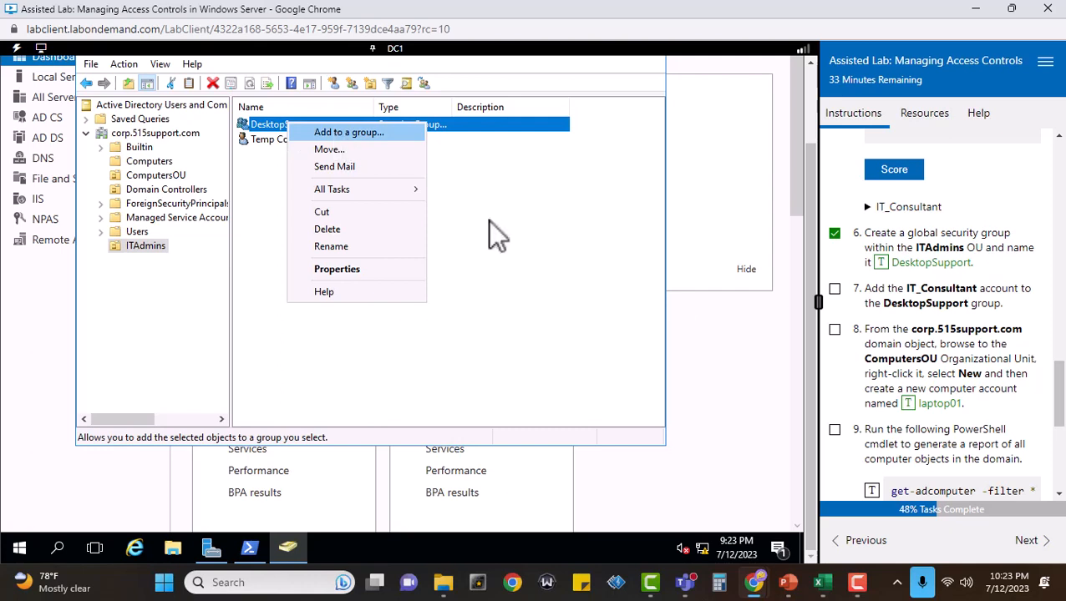
pyautogui.click(298, 346)
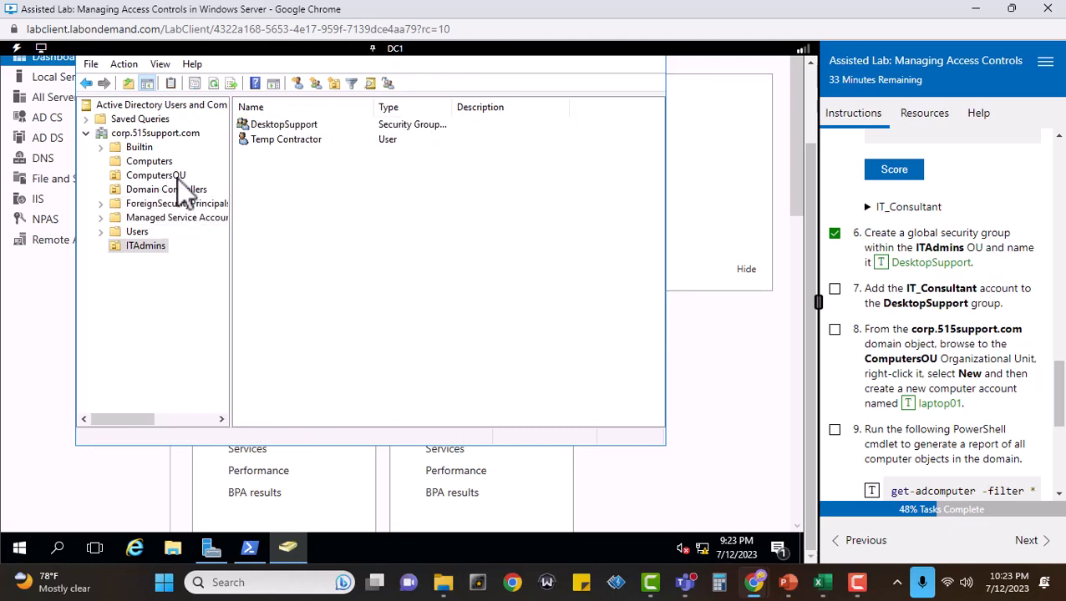
pyautogui.click(291, 138)
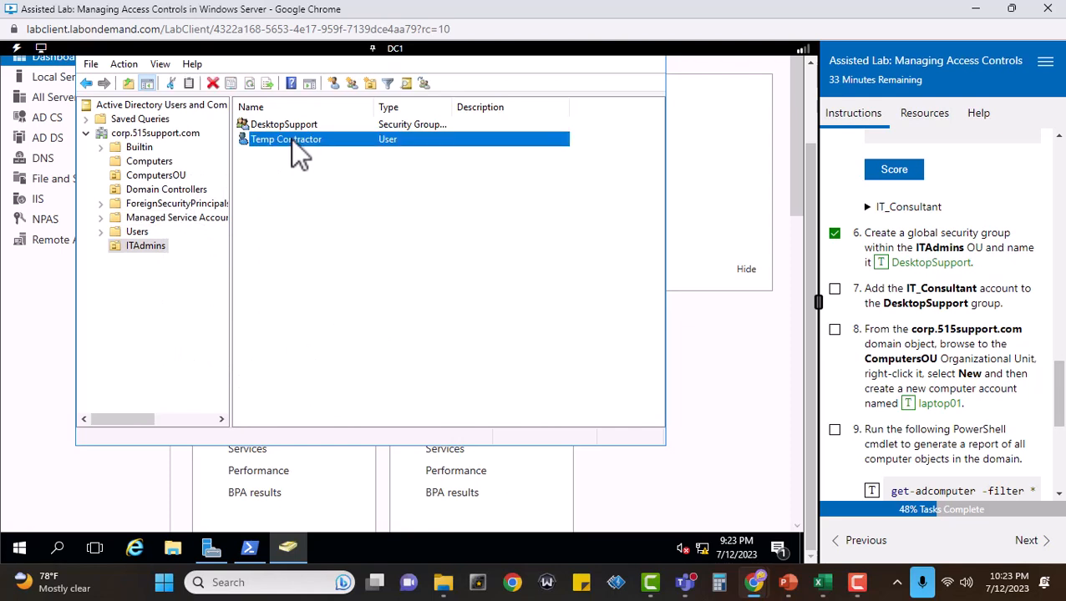
pyautogui.rightClick(291, 138)
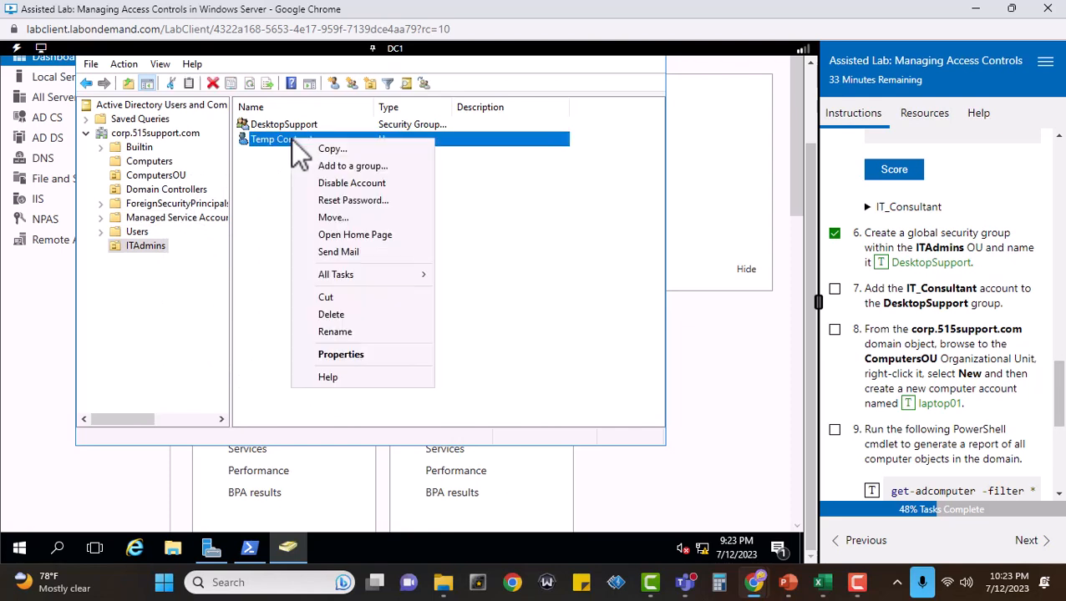
pyautogui.click(364, 166)
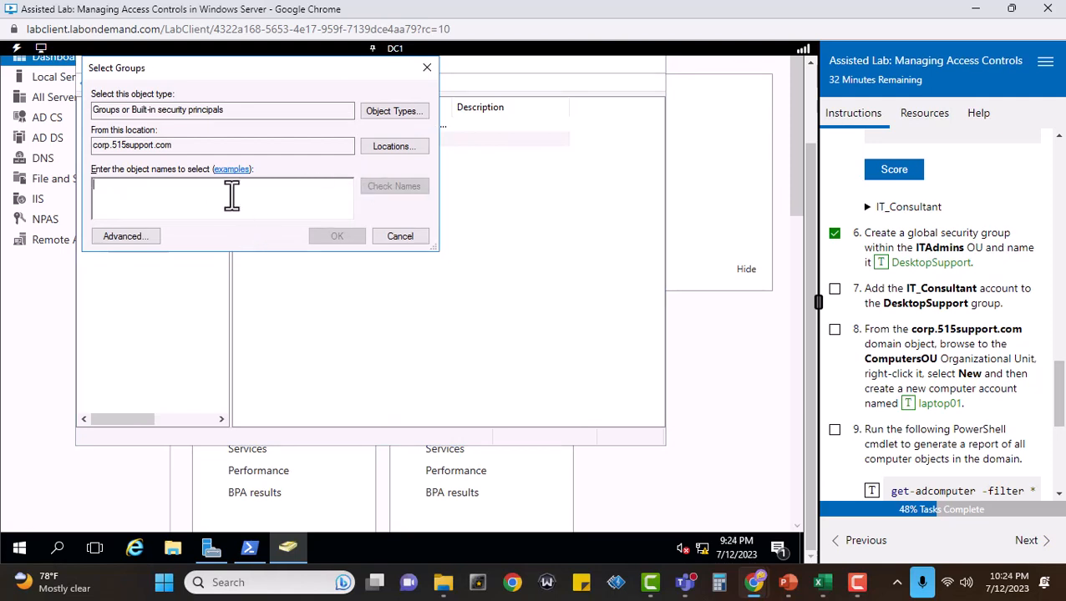
pyautogui.write('Desk')
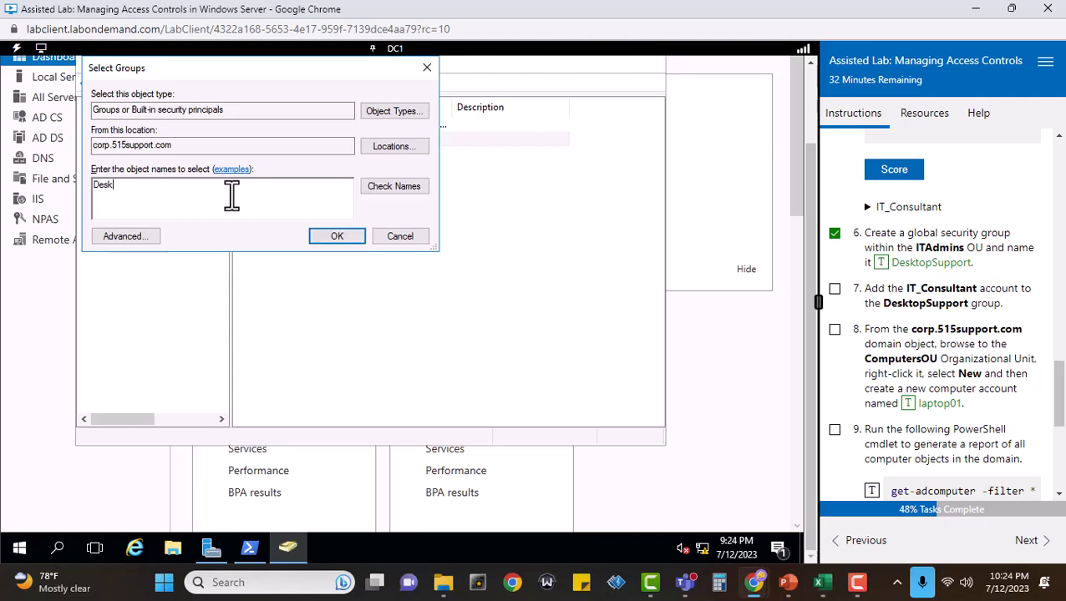
pyautogui.write('topSupport')
pyautogui.press('Return')
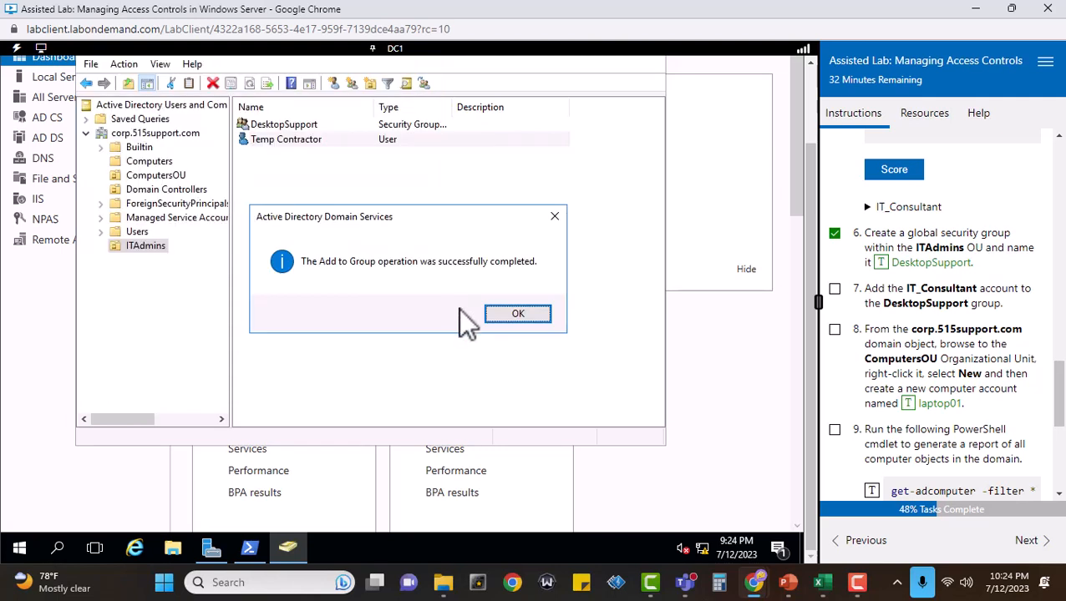
pyautogui.click(517, 314)
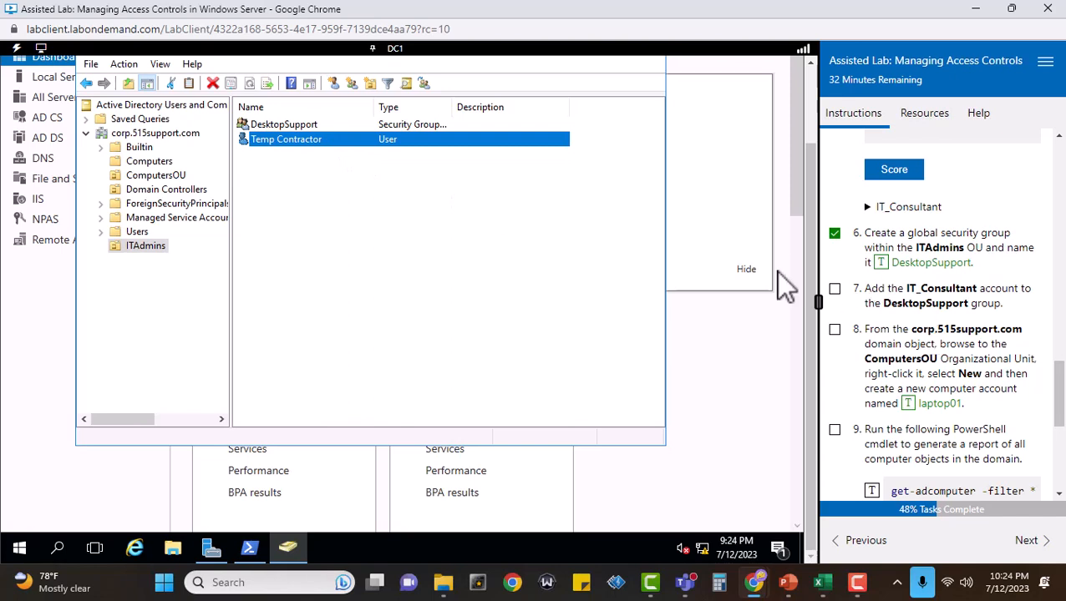
pyautogui.click(834, 288)
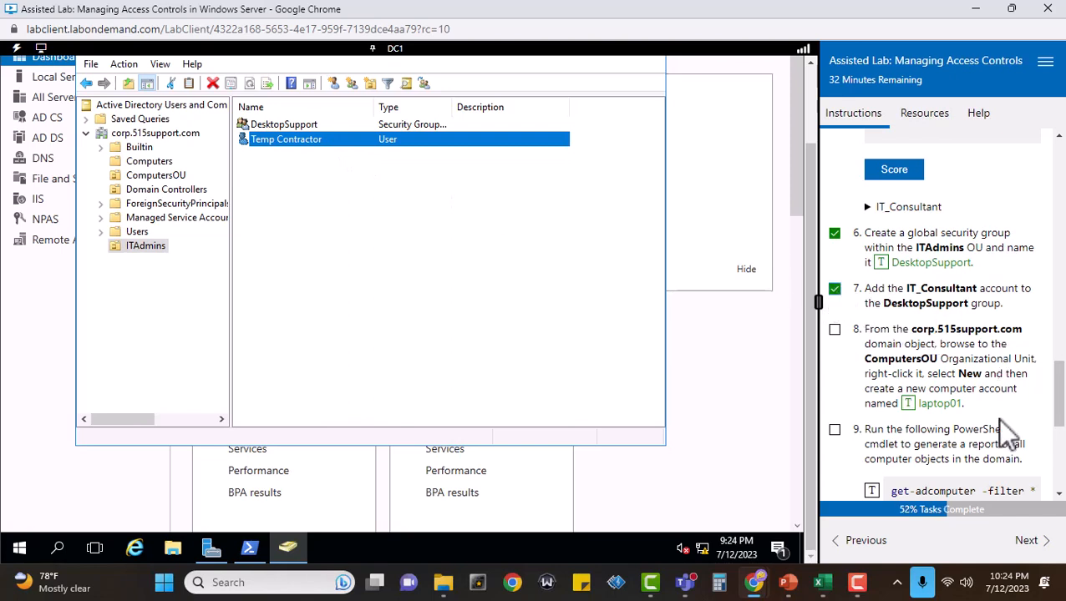
# Create a computer account named laptop01 in the ComputersOU organizational unit, and mark task 8 complete.
pyautogui.click(148, 174)
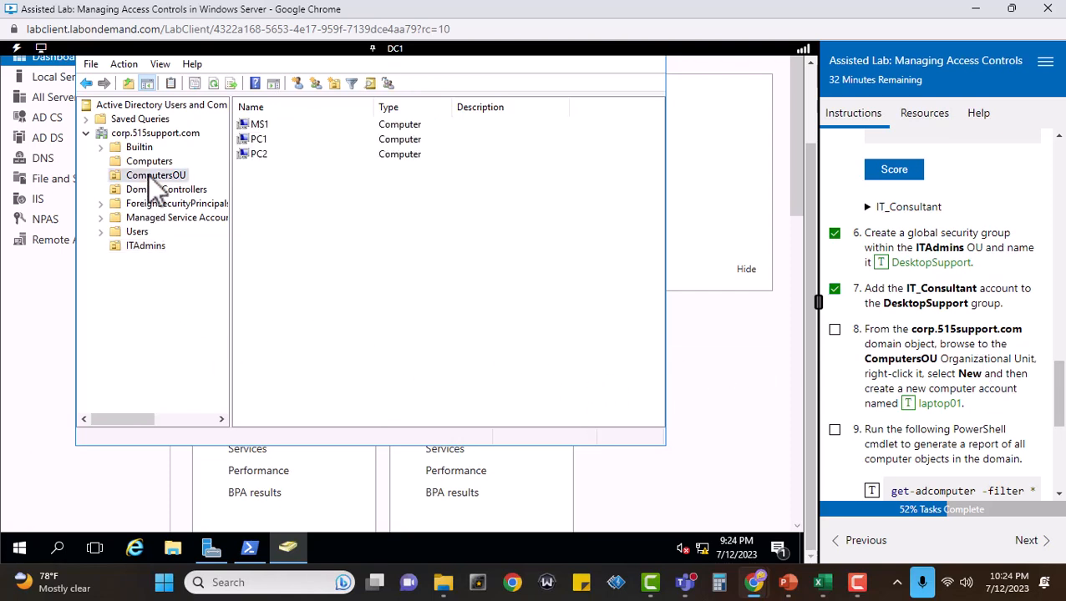
pyautogui.rightClick(148, 174)
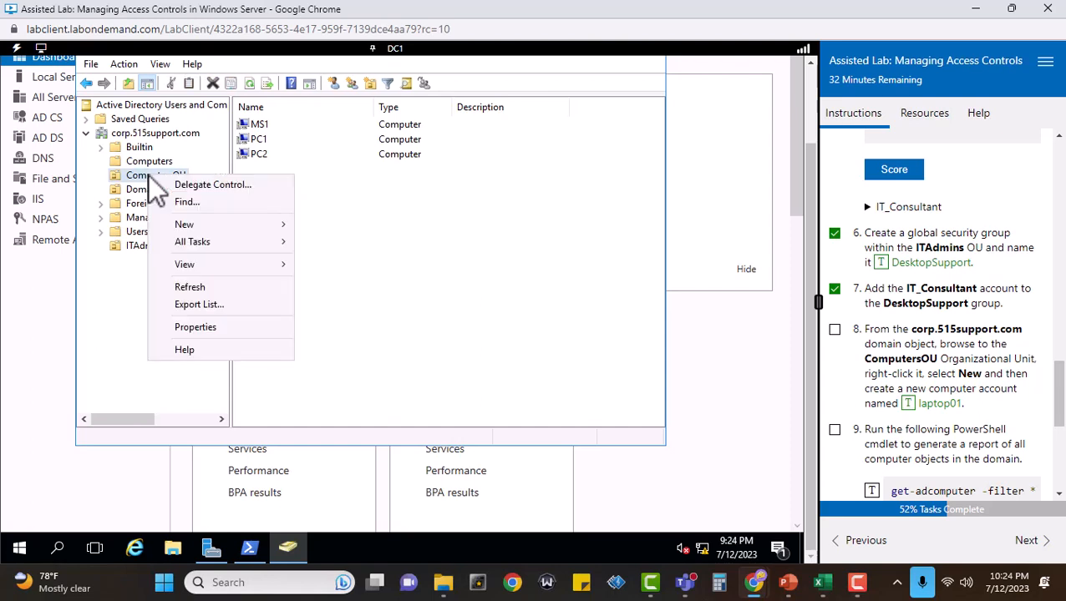
pyautogui.moveTo(216, 224)
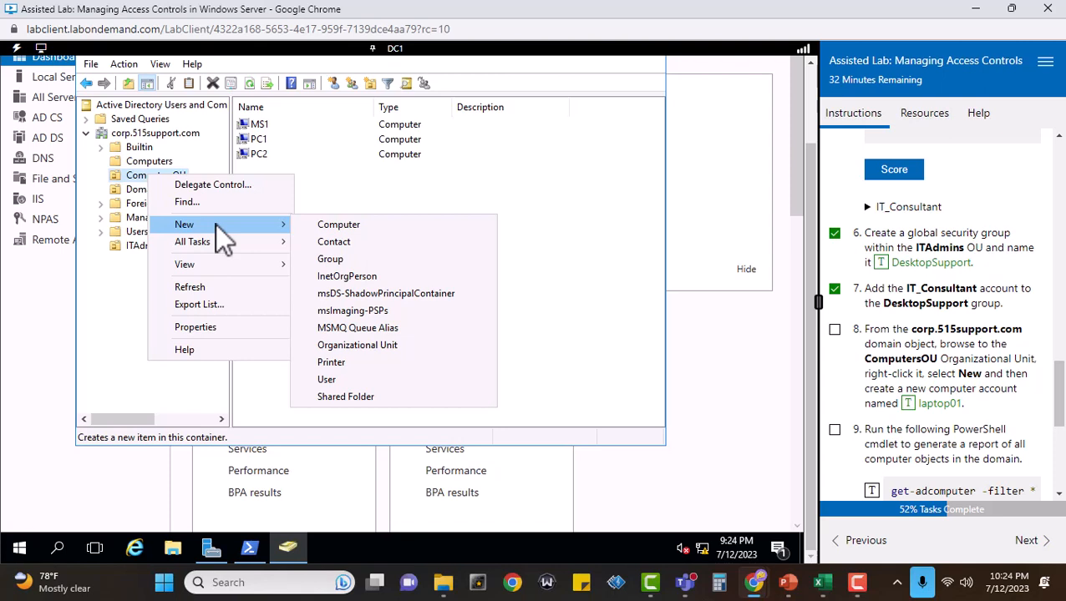
pyautogui.click(344, 226)
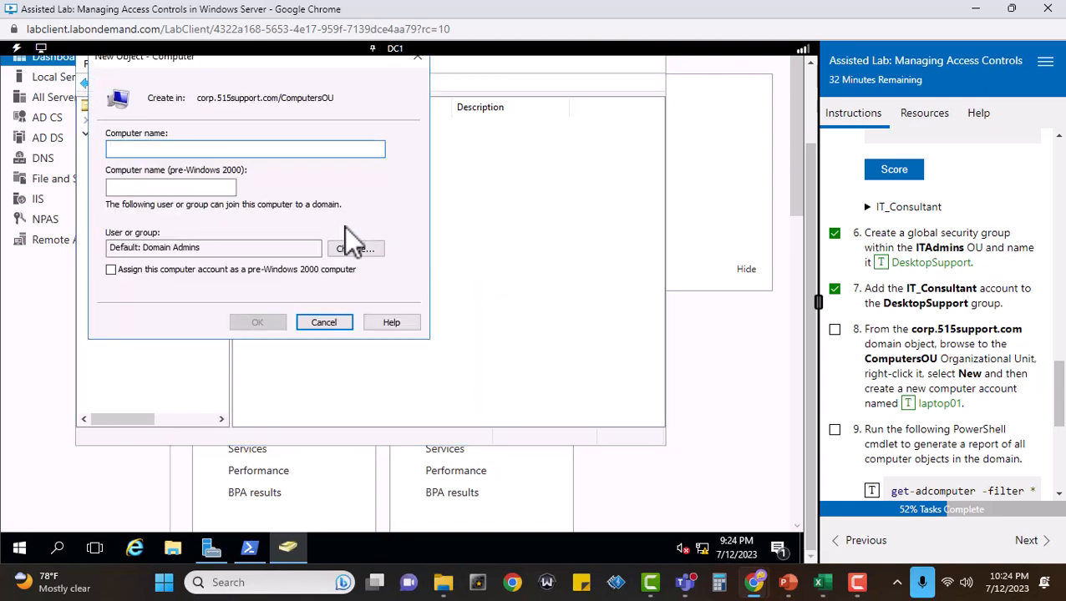
pyautogui.click(909, 407)
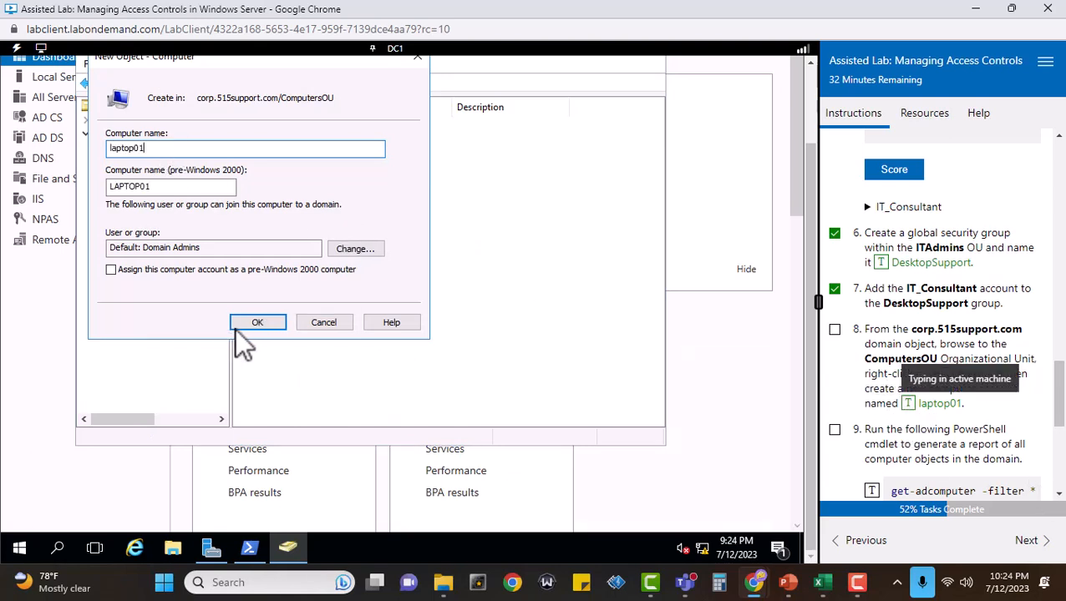
pyautogui.click(248, 323)
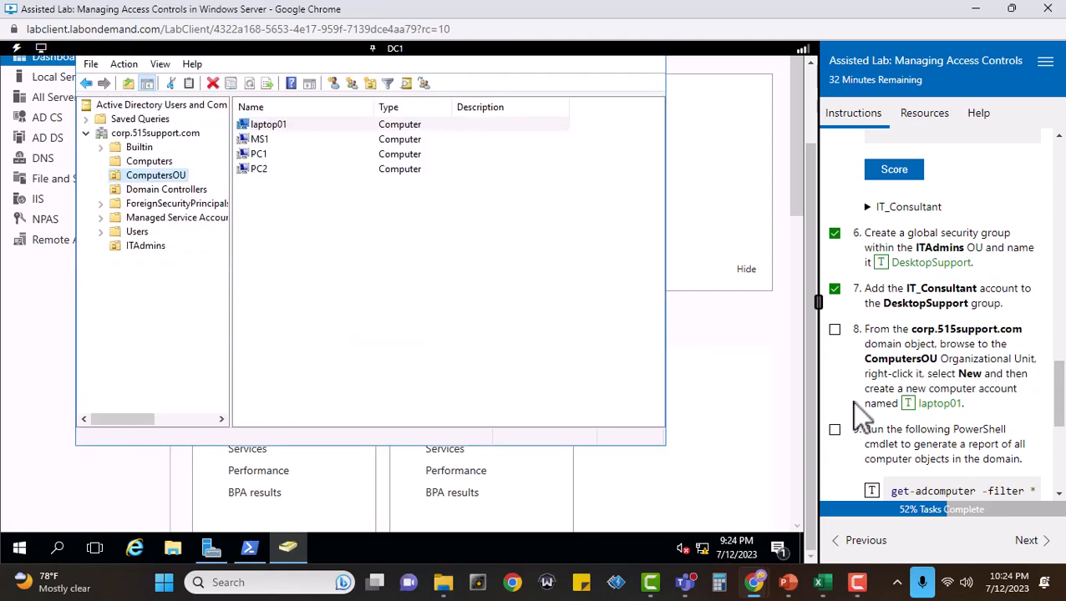
pyautogui.click(834, 329)
# Mark task 9 complete, and bring up the PowerShell window beside a widened instructions pane that shows more of the cmdlet.
pyautogui.scroll(-2, 1033, 420)
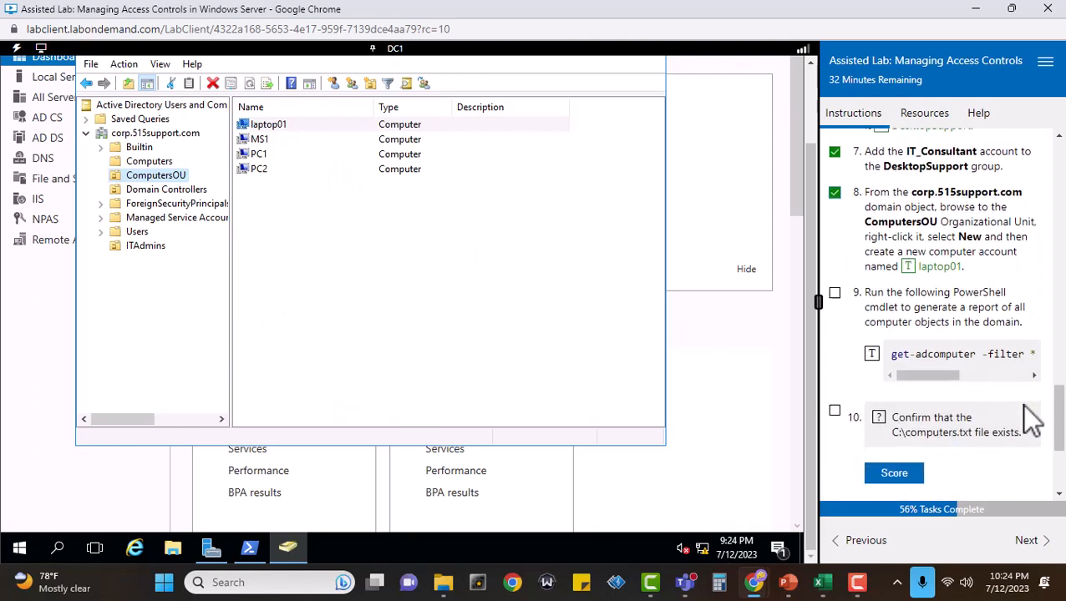
pyautogui.scroll(-1, 1032, 420)
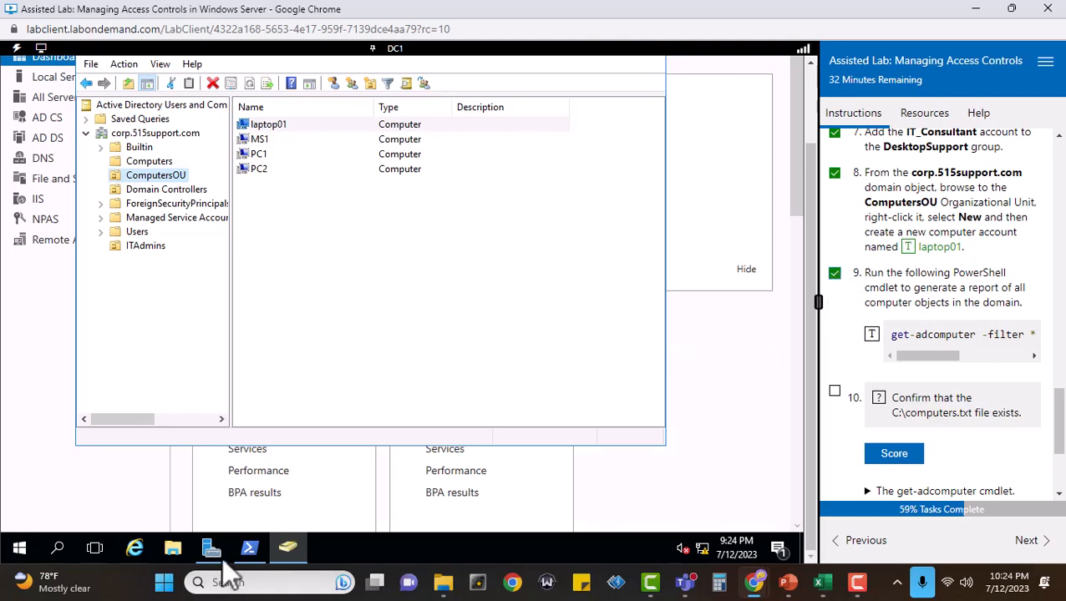
pyautogui.click(249, 549)
pyautogui.scroll(-15, 428, 382)
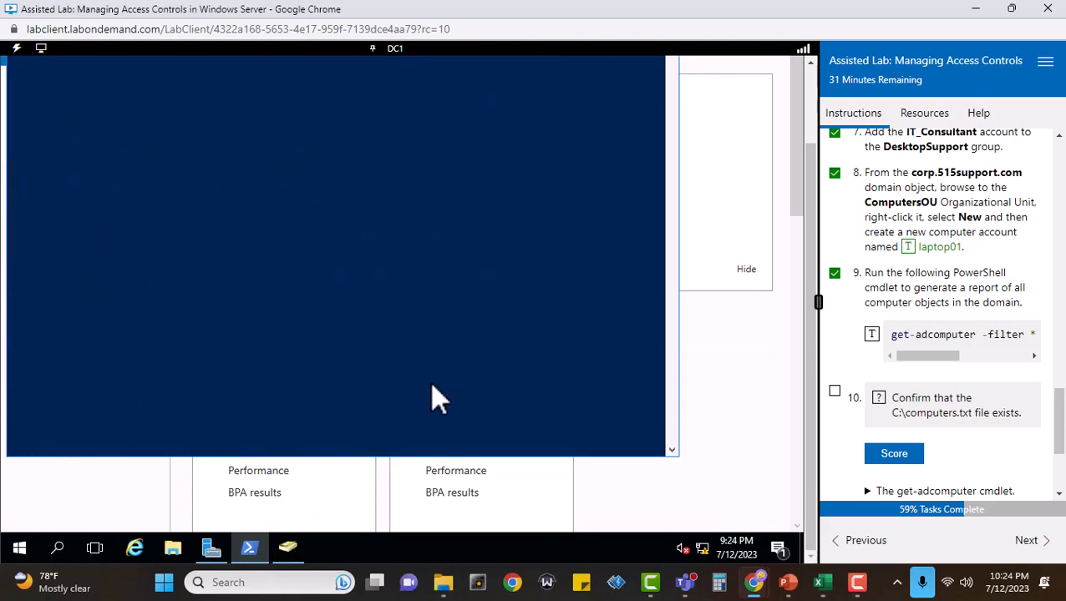
pyautogui.scroll(10, 429, 381)
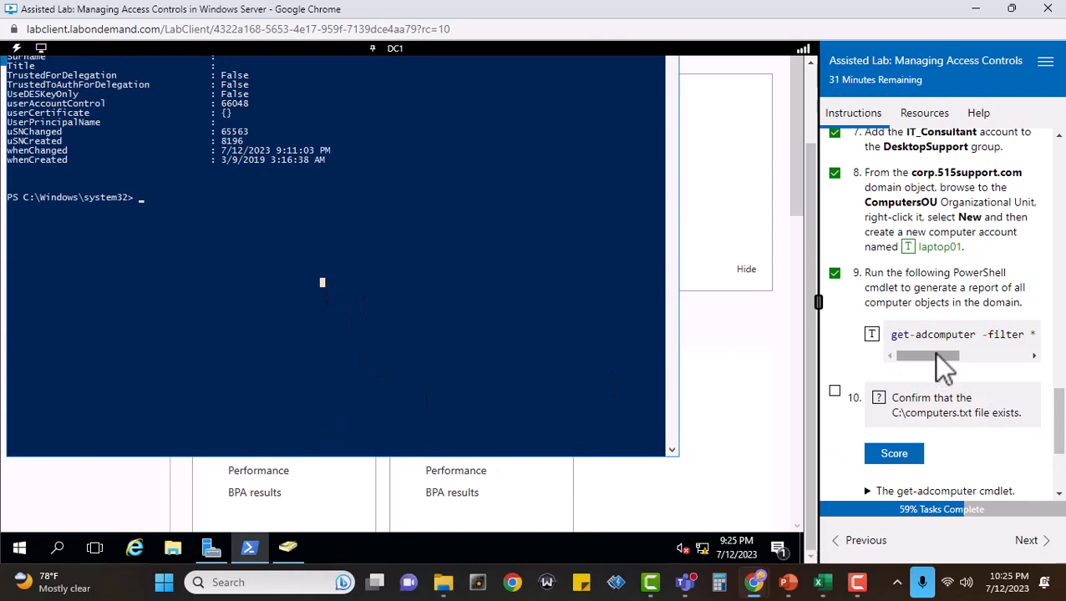
pyautogui.moveTo(934, 354); pyautogui.dragTo(897, 346)
pyautogui.moveTo(816, 303); pyautogui.dragTo(687, 288)
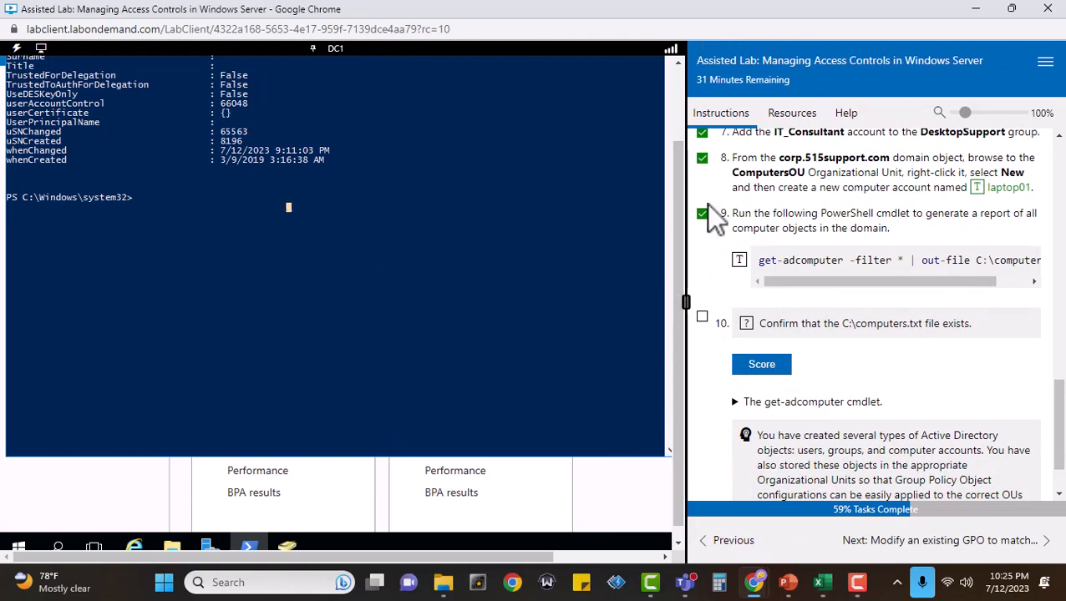
# Export a report of all domain computer objects by running get-adcomputer -filter * | out-file C:\computers.txt in PowerShell.
pyautogui.write('get-adcomputer -filter ')
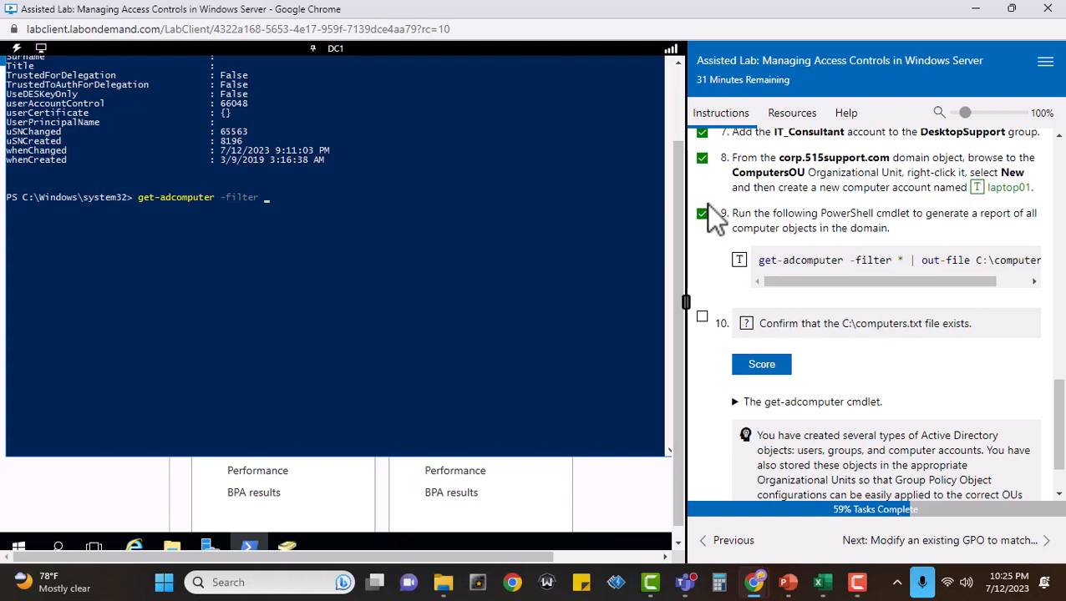
pyautogui.write('* | out-file')
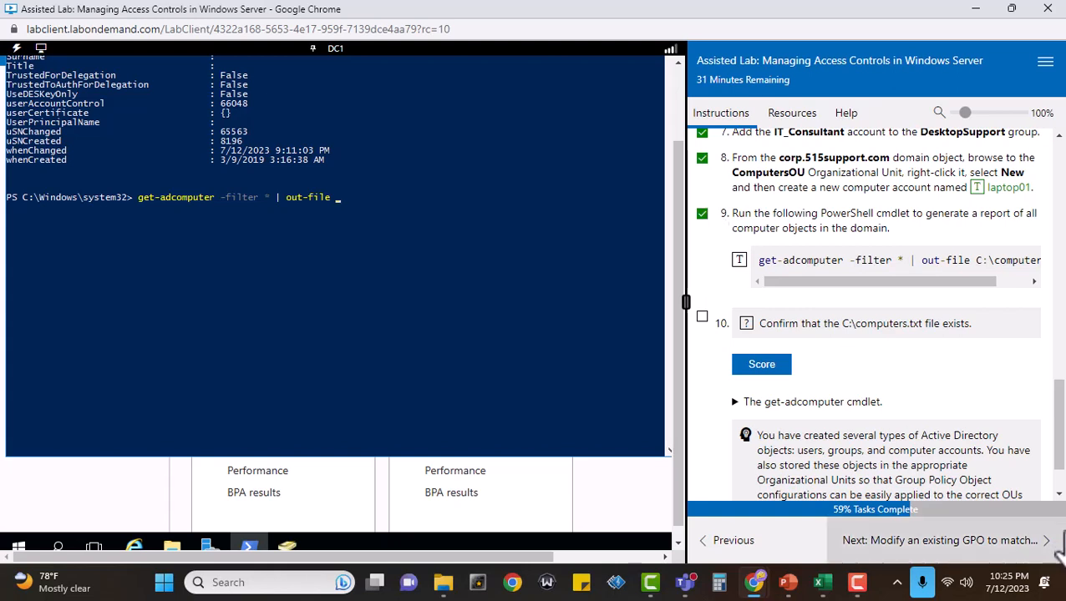
pyautogui.moveTo(885, 280); pyautogui.dragTo(935, 288)
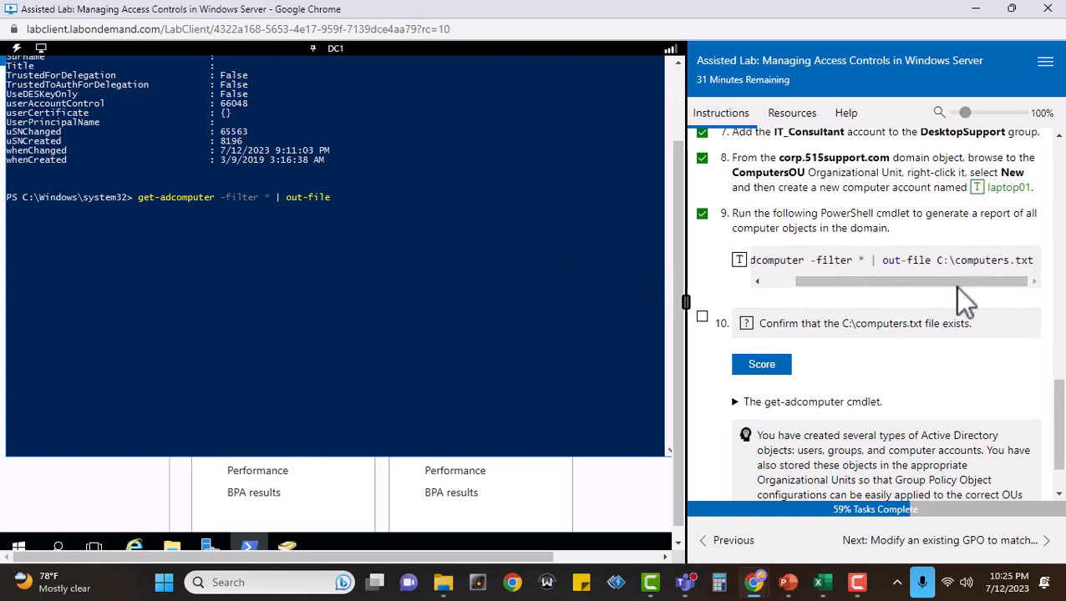
pyautogui.click(393, 197)
pyautogui.write('C:\\computers.txt')
pyautogui.click(463, 200)
pyautogui.press('Return')
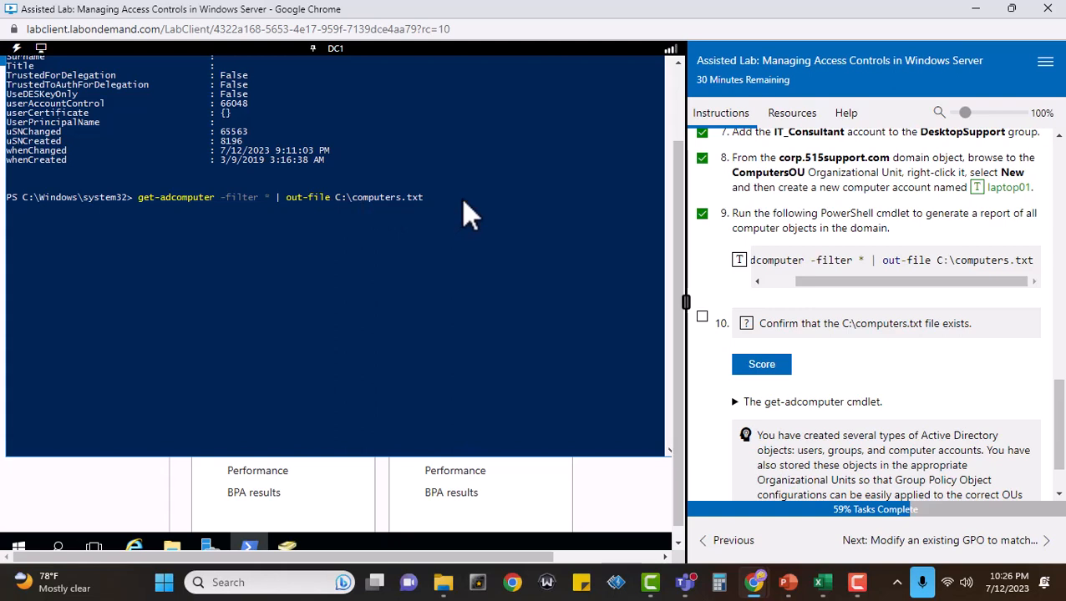
pyautogui.click(432, 199)
pyautogui.press('Return')
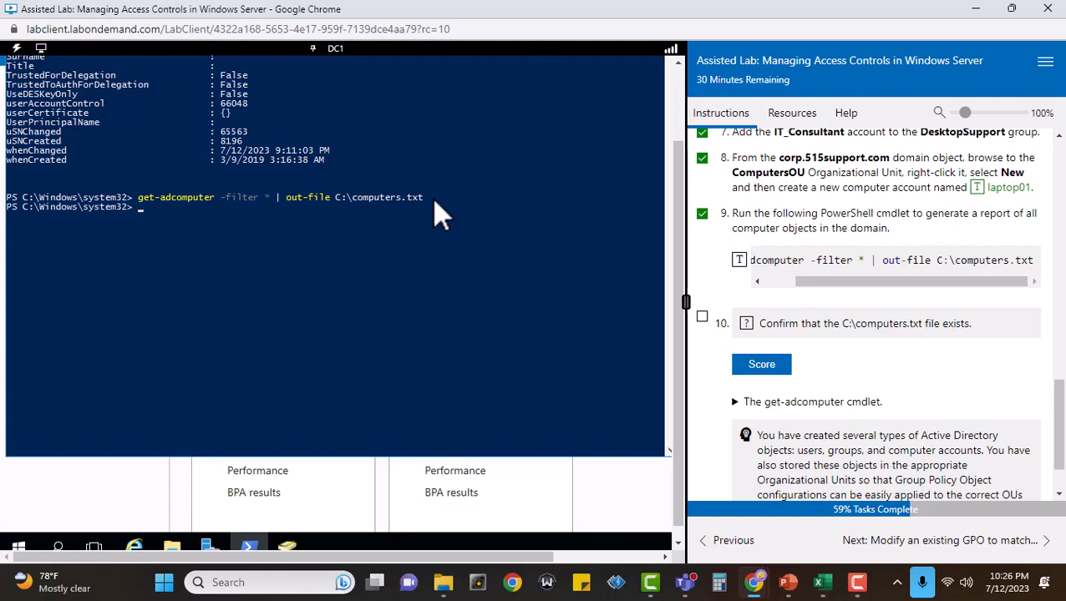
# Mark task 10 complete and score the check that the C:\computers.txt file exists.
pyautogui.click(700, 316)
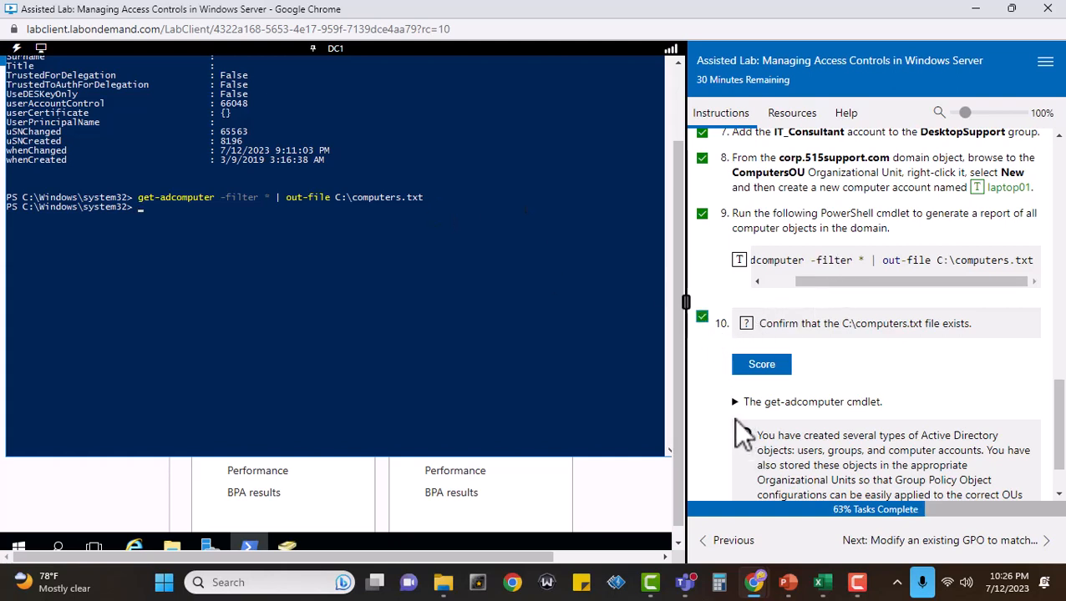
pyautogui.click(761, 365)
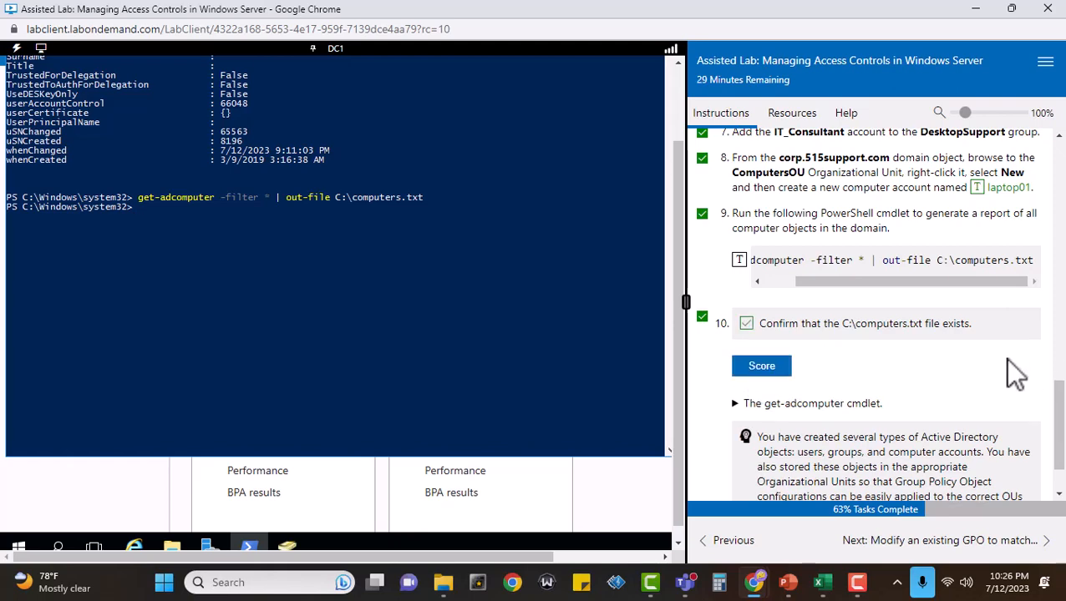
pyautogui.scroll(-3, 1016, 374)
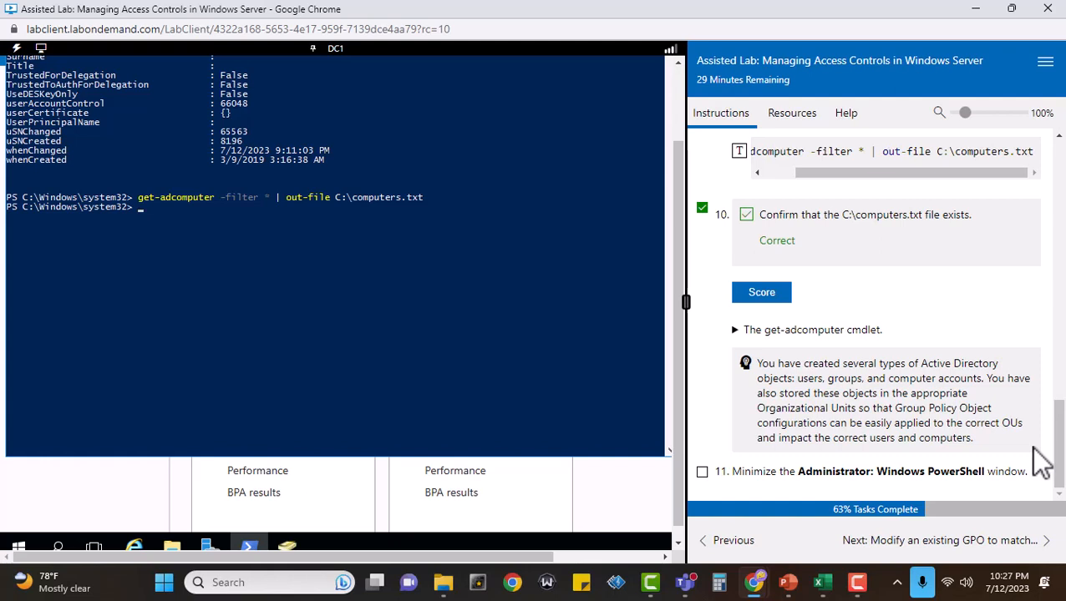
# Mark task 11 complete and minimize the Administrator: Windows PowerShell window.
pyautogui.click(702, 471)
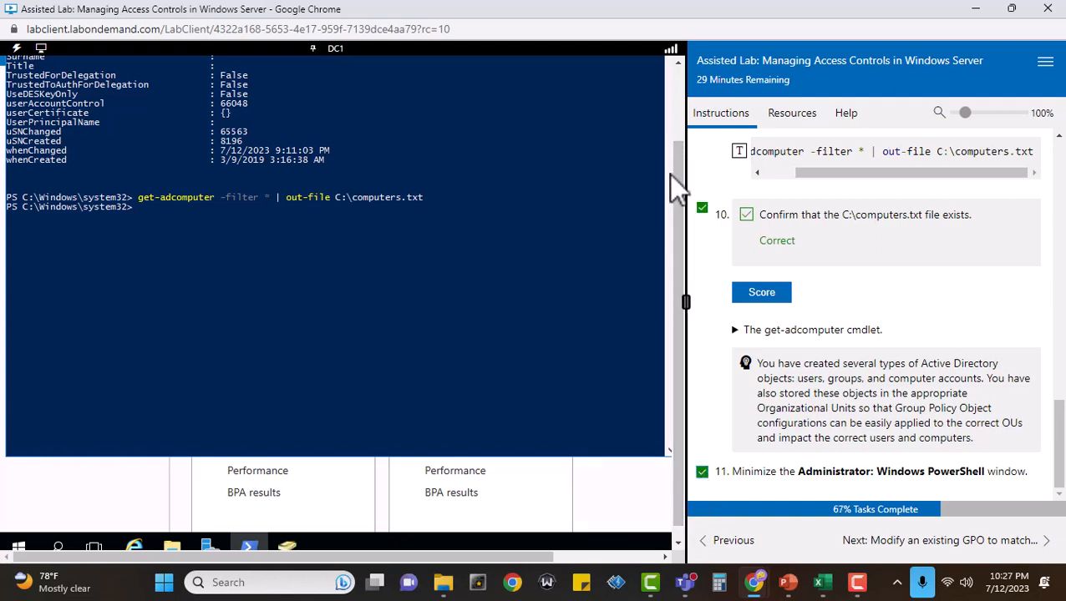
pyautogui.moveTo(670, 171); pyautogui.dragTo(670, 72)
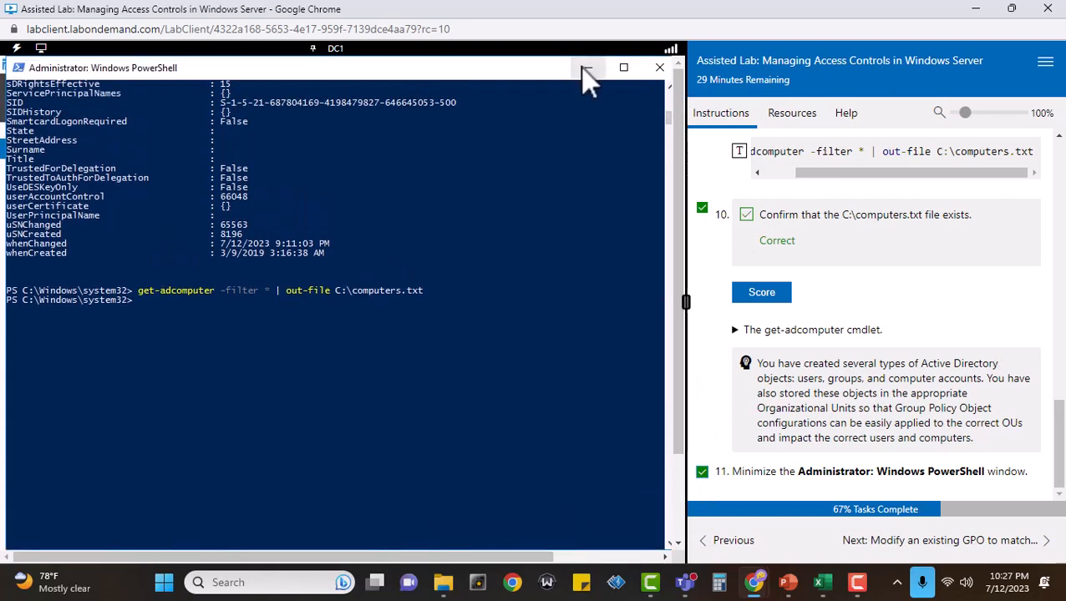
pyautogui.click(588, 67)
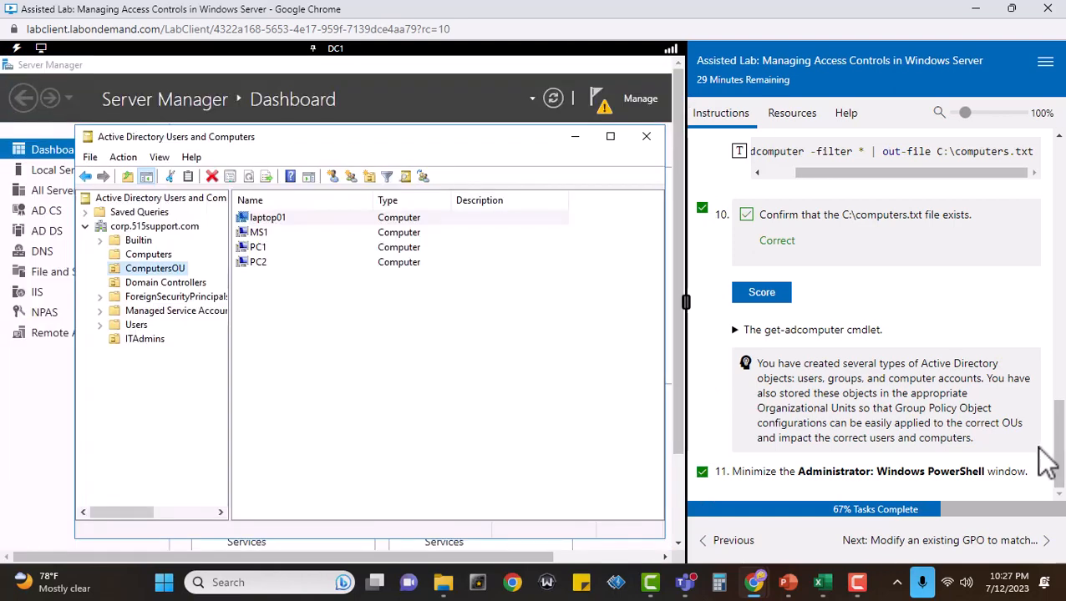
# Advance to the lab exercise on modifying an existing GPO, and close Active Directory Users and Computers.
pyautogui.click(930, 543)
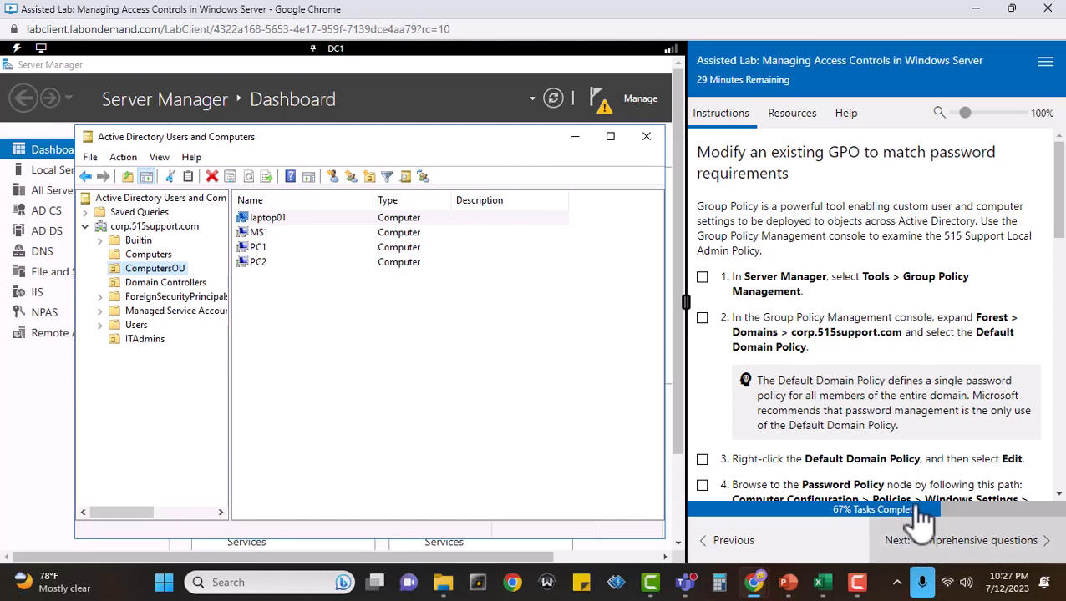
pyautogui.click(645, 136)
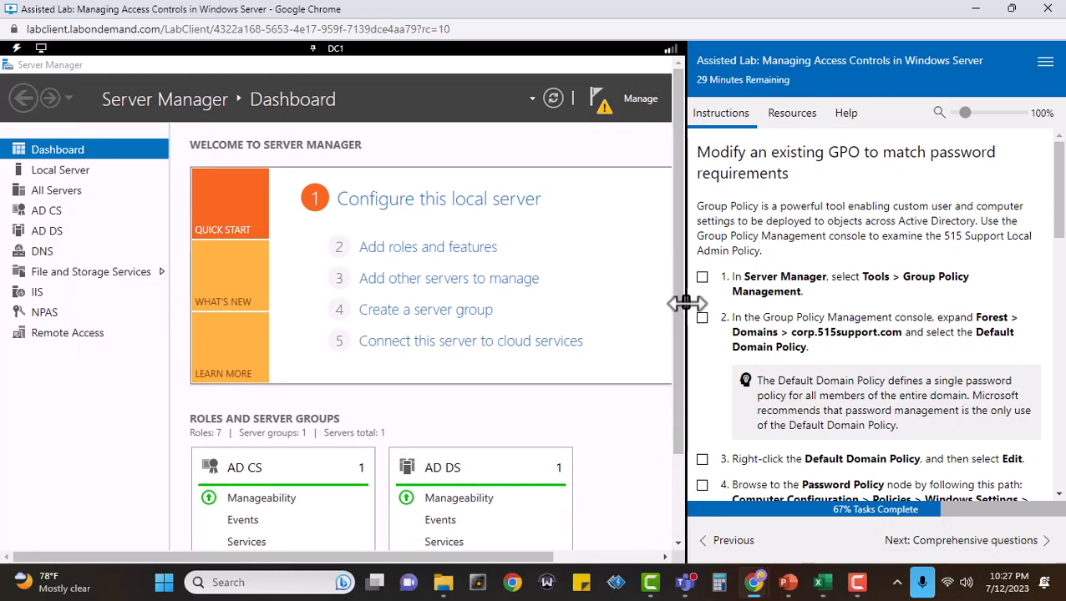
# Open Group Policy Management from Server Manager, select the Default Domain Policy under corp.515support.com, and mark tasks 1 and 2 complete.
pyautogui.moveTo(685, 303); pyautogui.dragTo(818, 311)
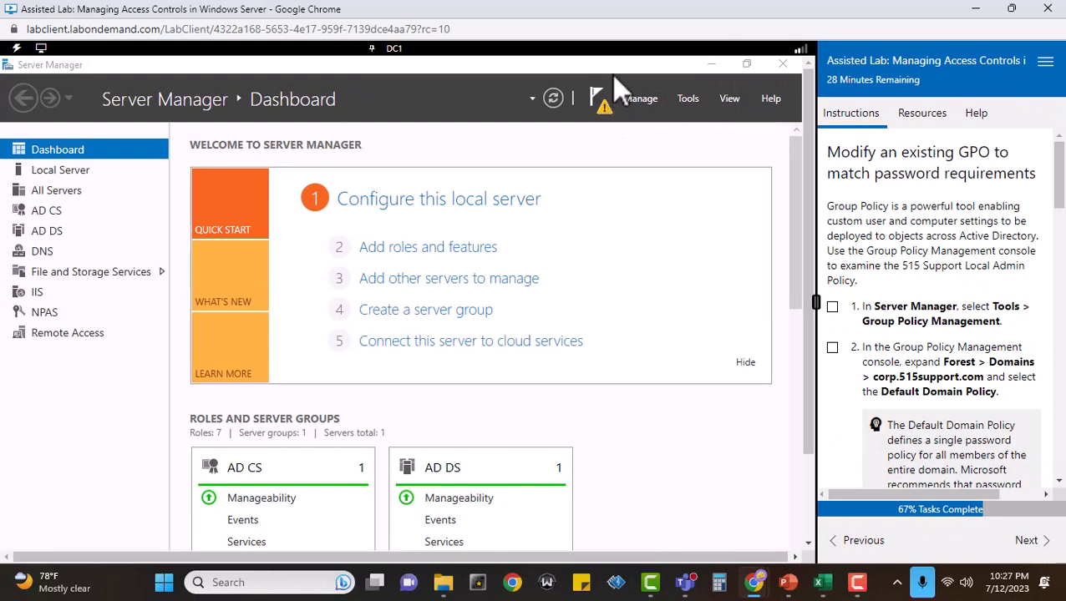
pyautogui.click(686, 99)
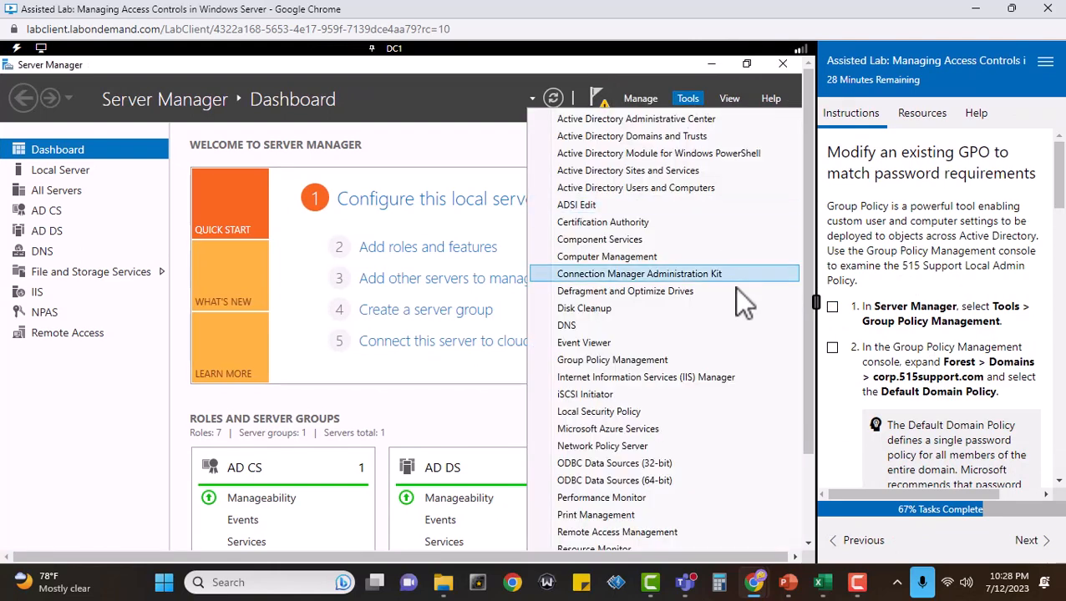
pyautogui.click(670, 362)
pyautogui.click(832, 308)
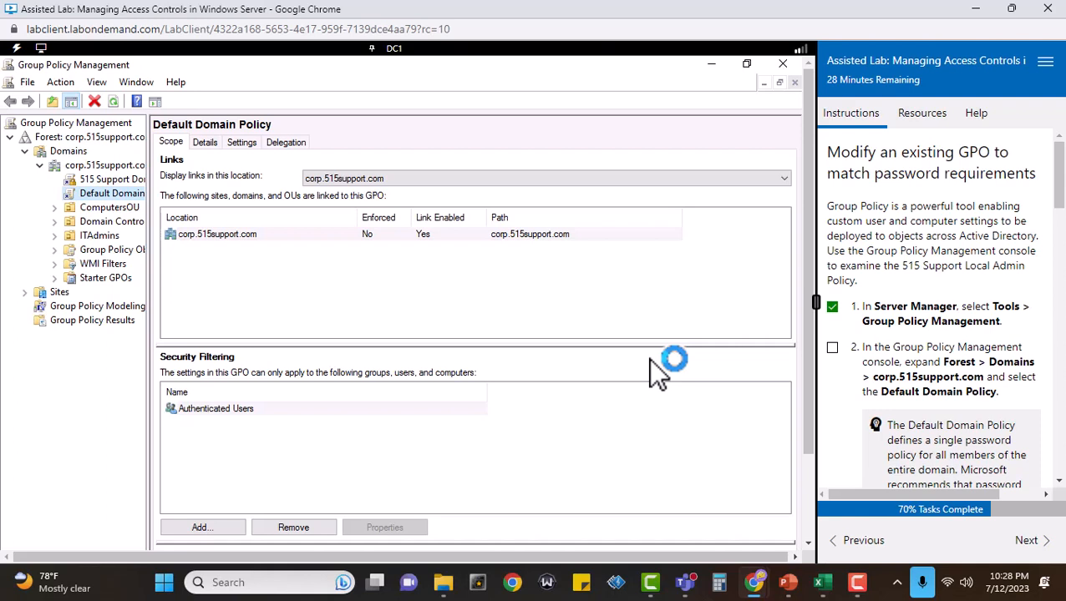
pyautogui.click(831, 348)
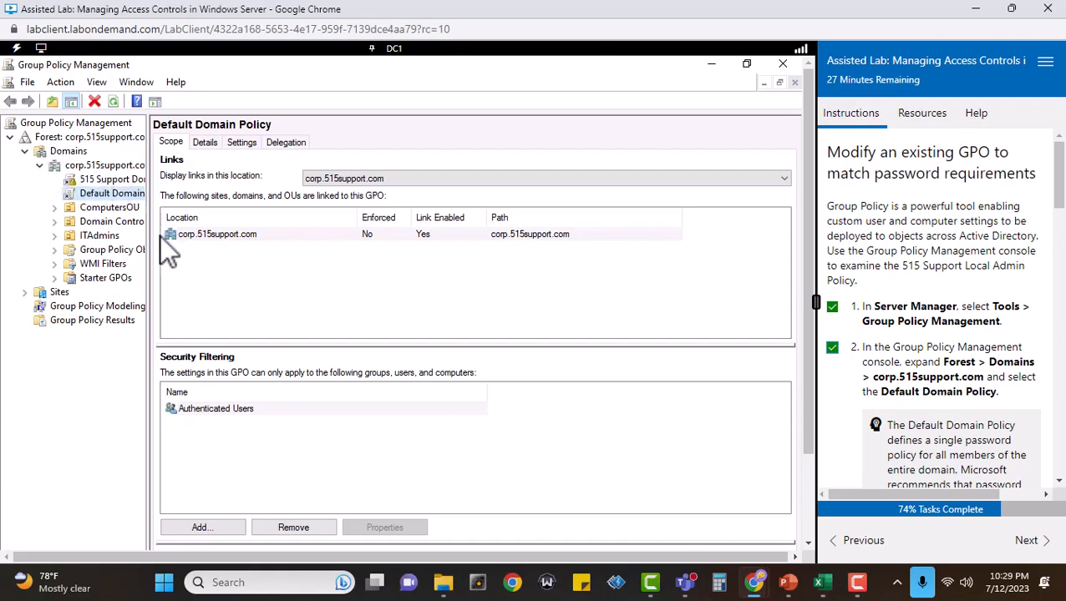
# Widen the console tree to fit the full policy names, keeping the Default Domain Policy selected.
pyautogui.moveTo(148, 238); pyautogui.dragTo(182, 239)
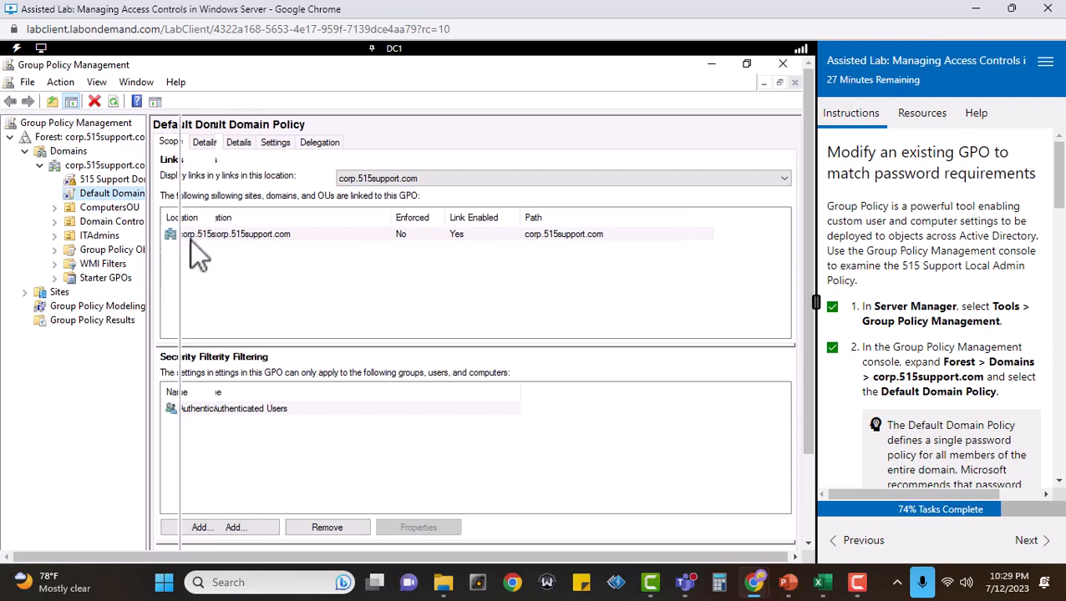
pyautogui.click(118, 191)
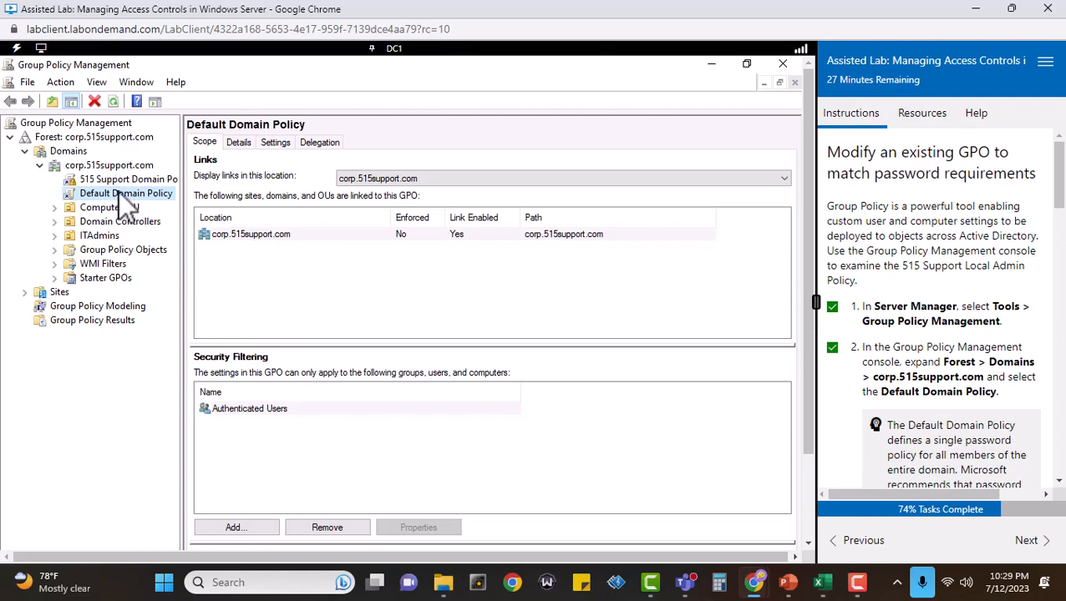
pyautogui.click(155, 354)
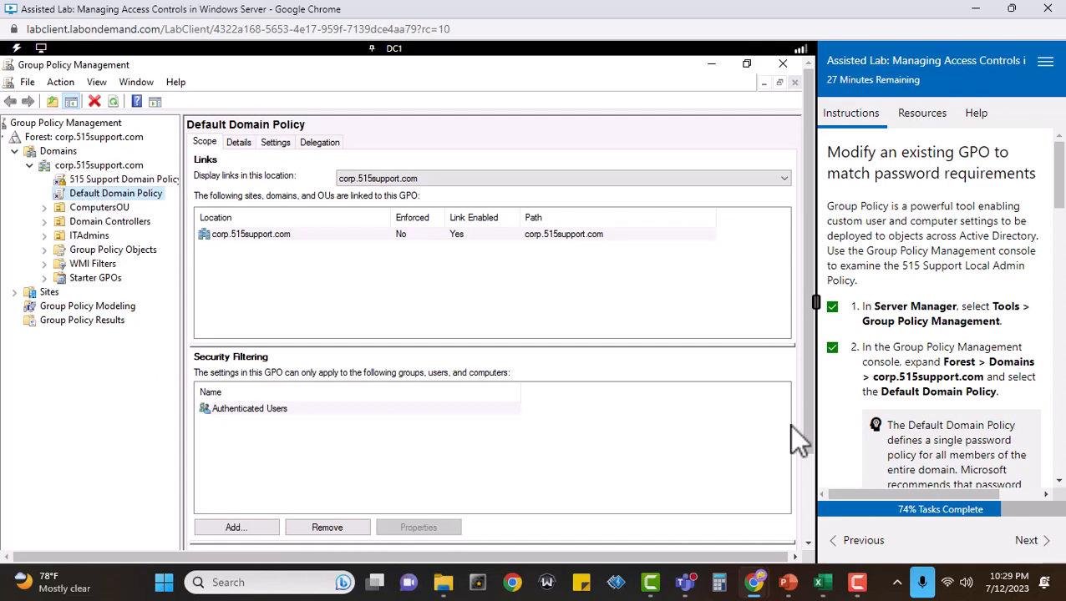
# Mark task 3 complete and open the Default Domain Policy for editing.
pyautogui.scroll(-1, 1044, 409)
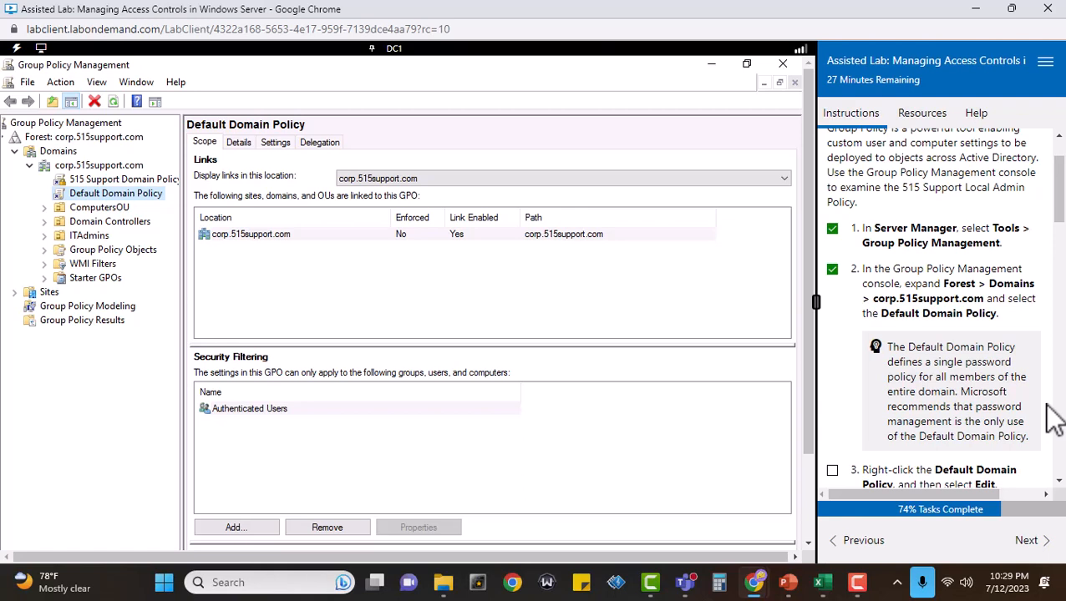
pyautogui.scroll(-5, 1047, 406)
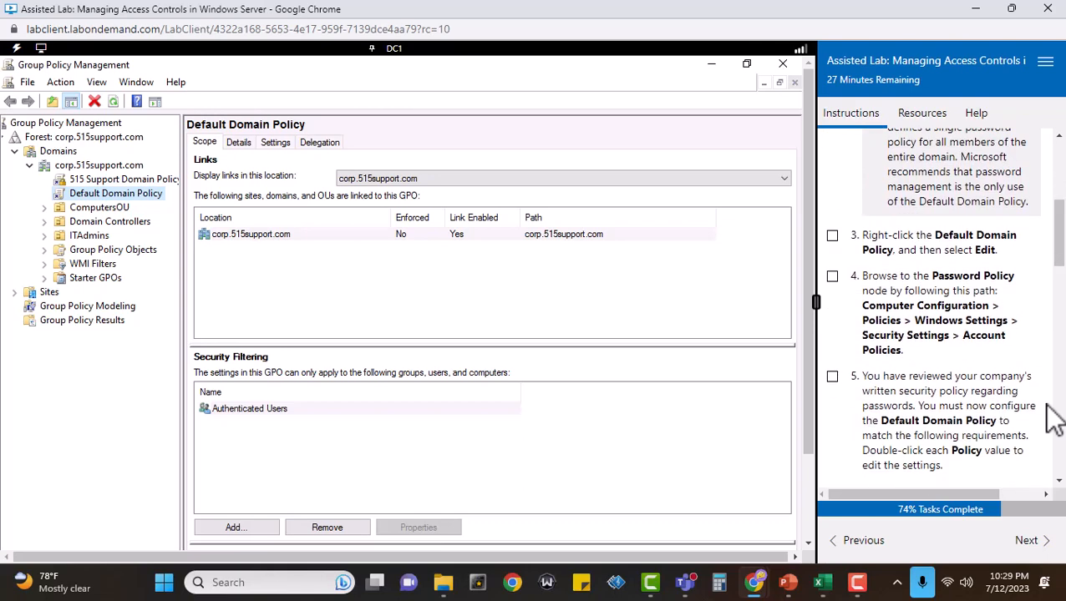
pyautogui.click(831, 236)
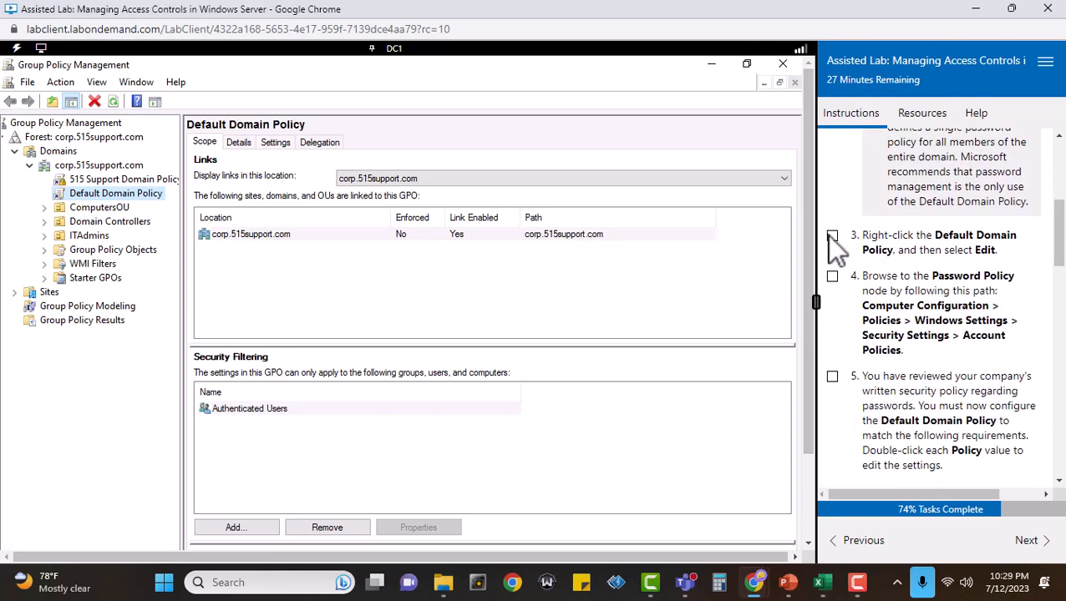
pyautogui.rightClick(150, 194)
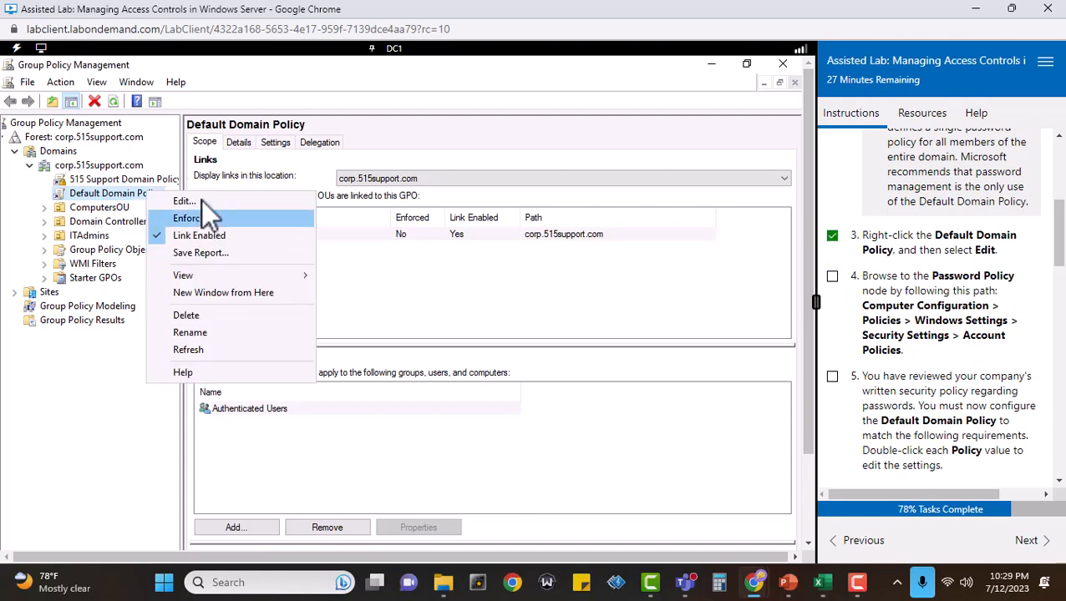
pyautogui.click(186, 201)
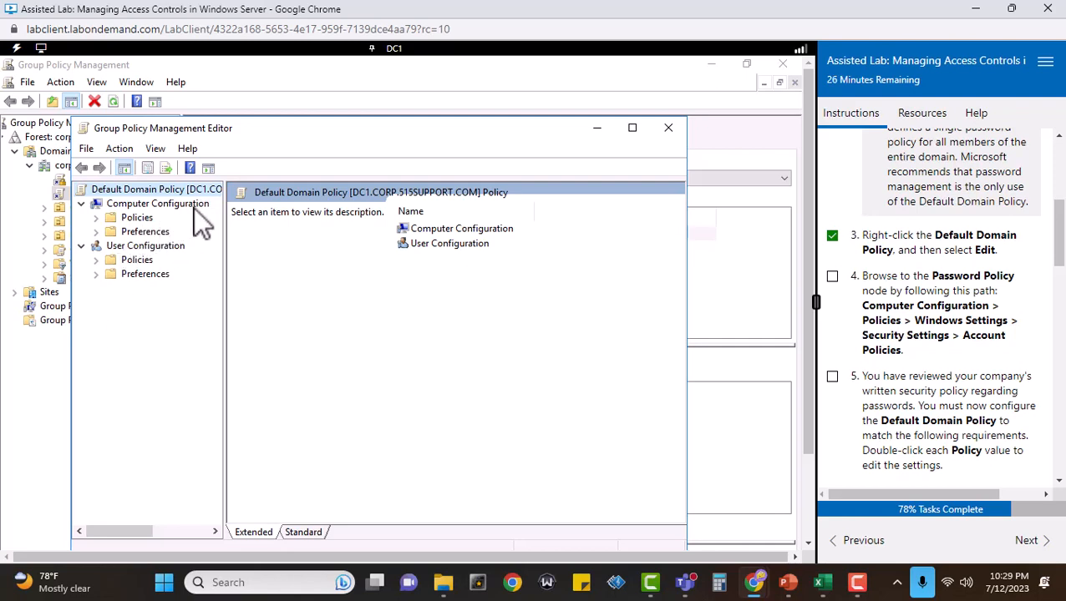
# Browse to Computer Configuration > Policies > Windows Settings > Security Settings > Account Policies, and mark task 4 complete.
pyautogui.click(95, 217)
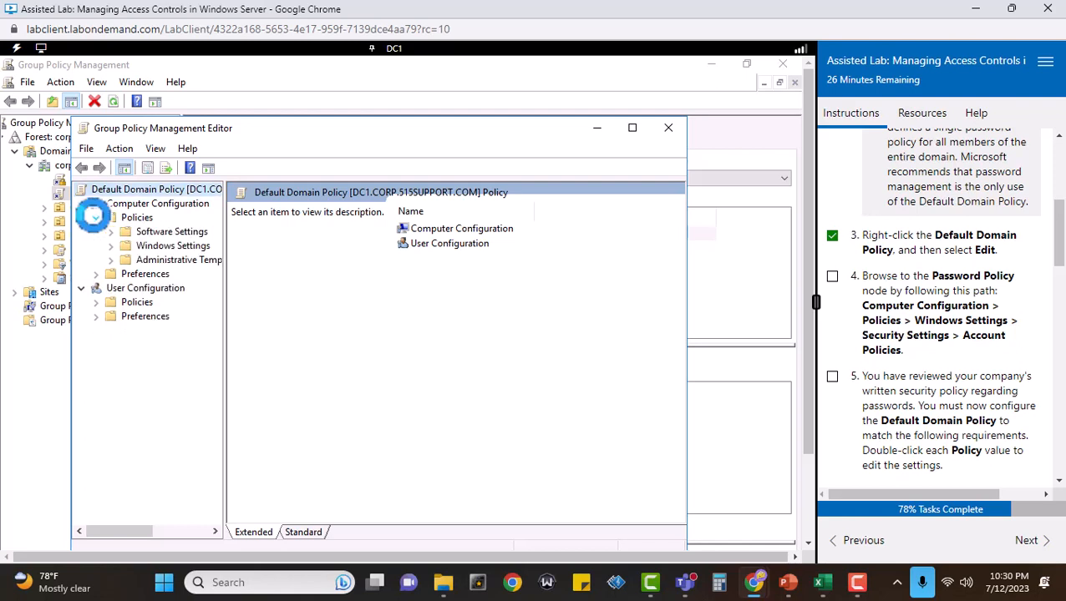
pyautogui.click(109, 245)
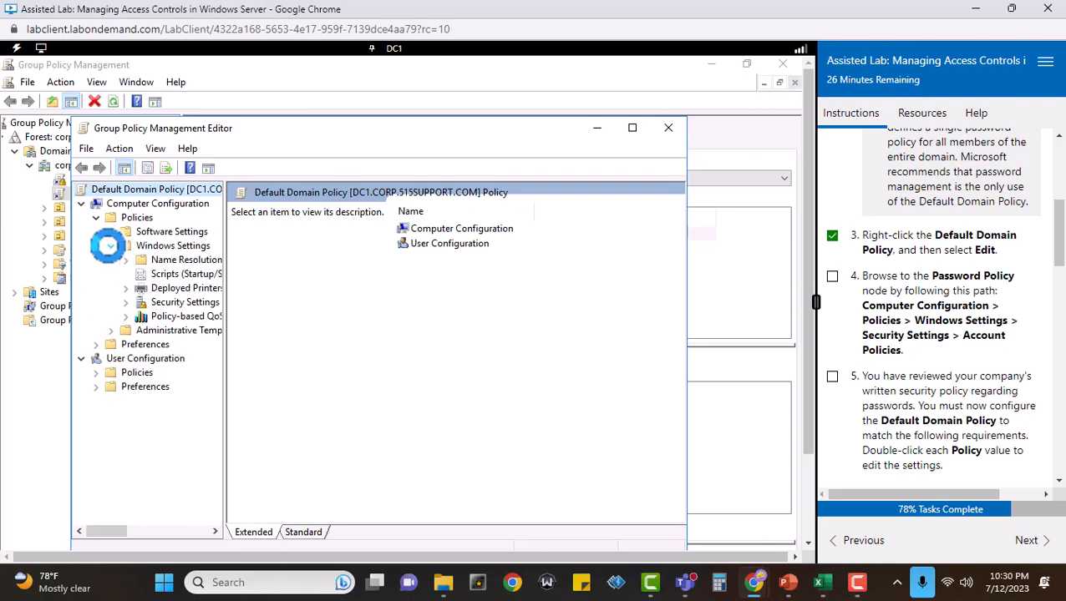
pyautogui.click(126, 302)
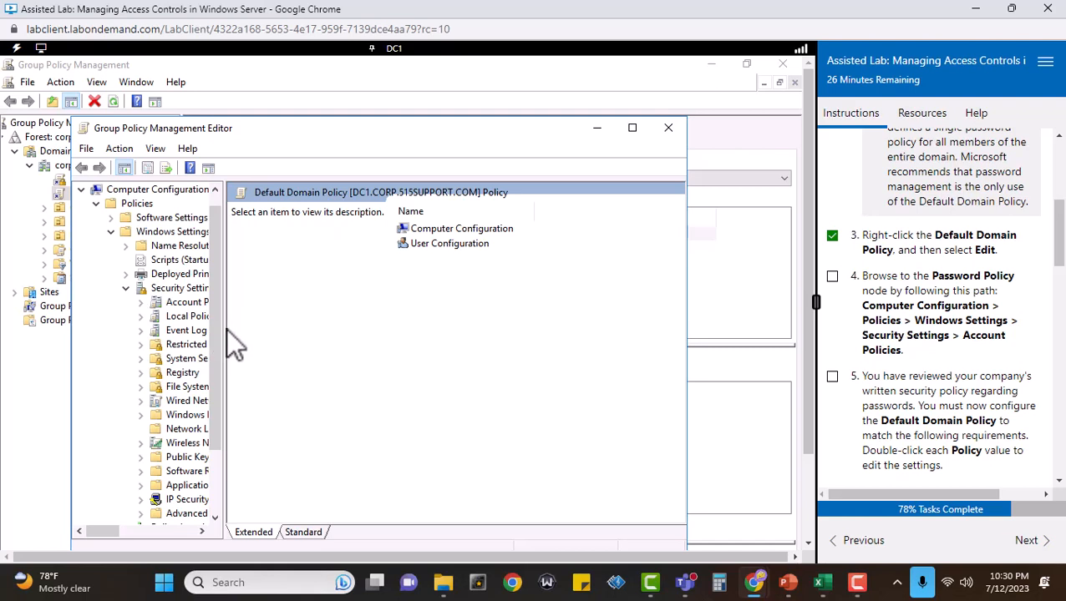
pyautogui.moveTo(226, 329); pyautogui.dragTo(275, 328)
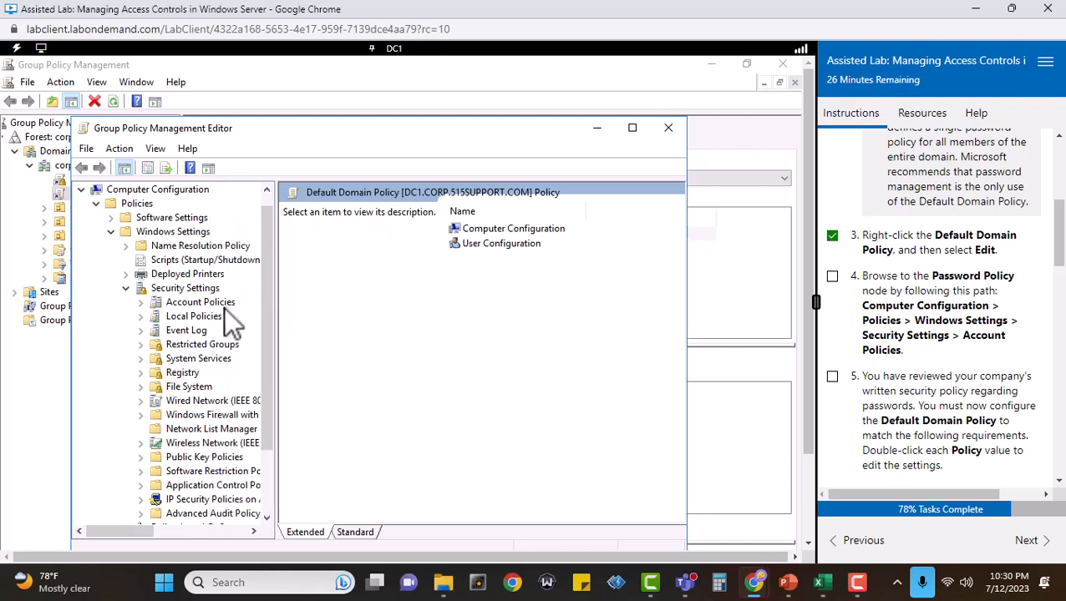
pyautogui.click(140, 302)
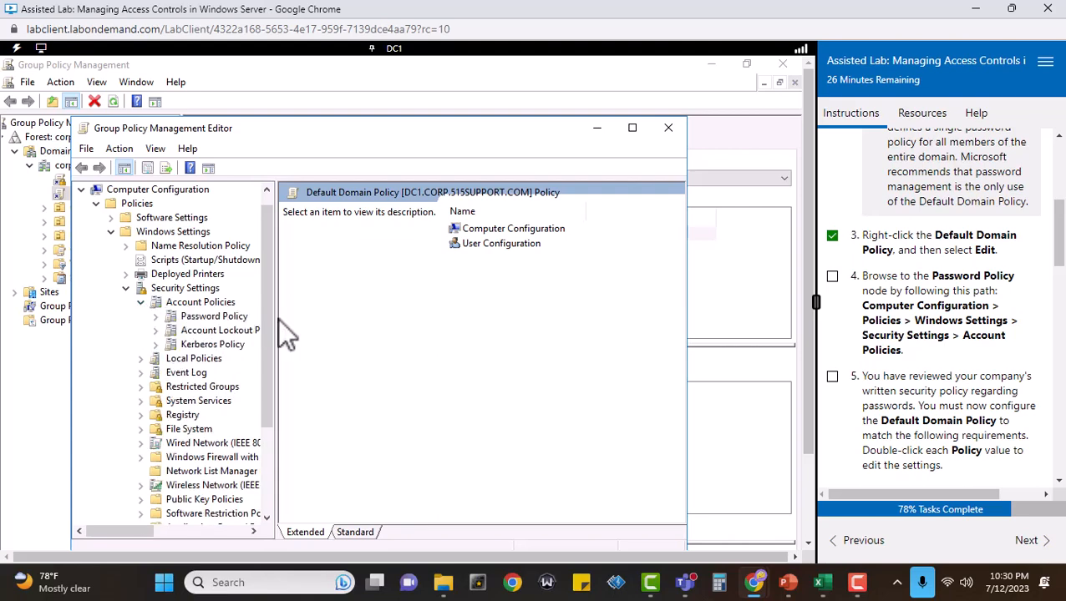
pyautogui.click(199, 306)
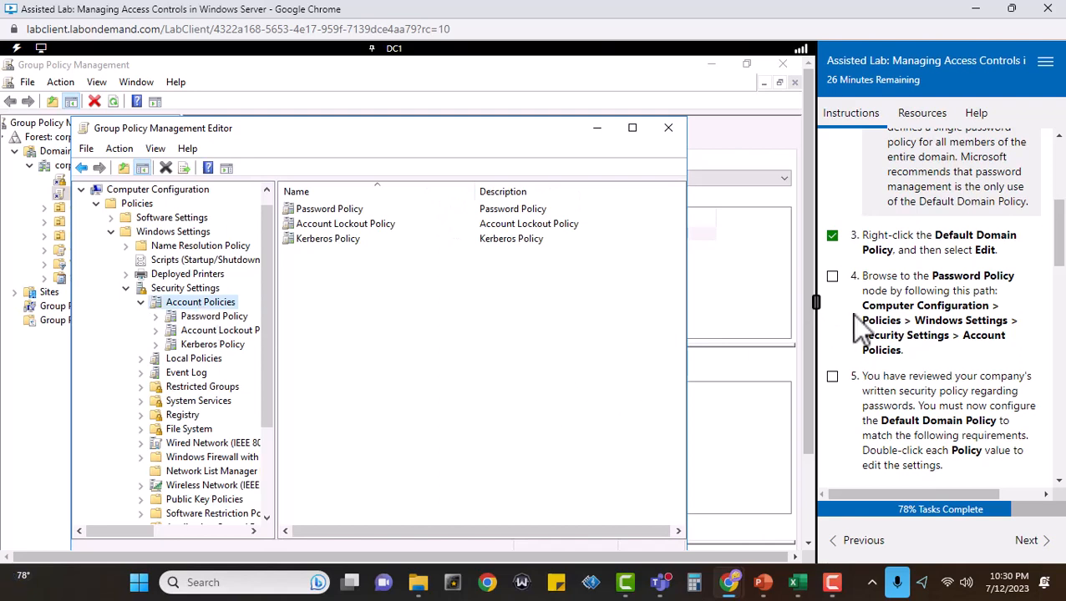
pyautogui.click(832, 276)
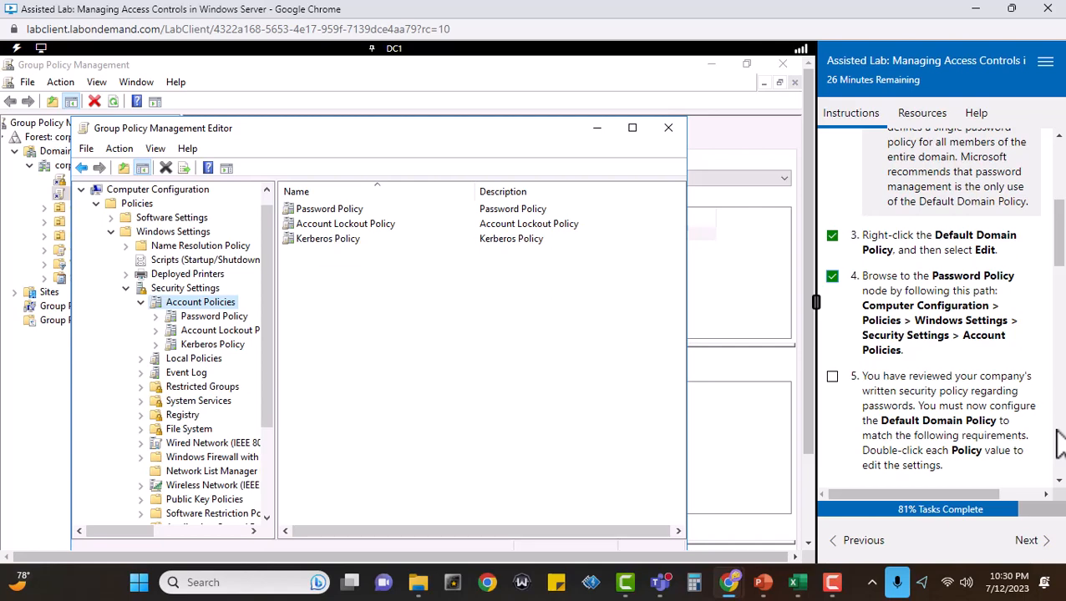
# Widen the lab instructions beside the password requirements table and open the Password Policy settings.
pyautogui.scroll(-3, 1059, 443)
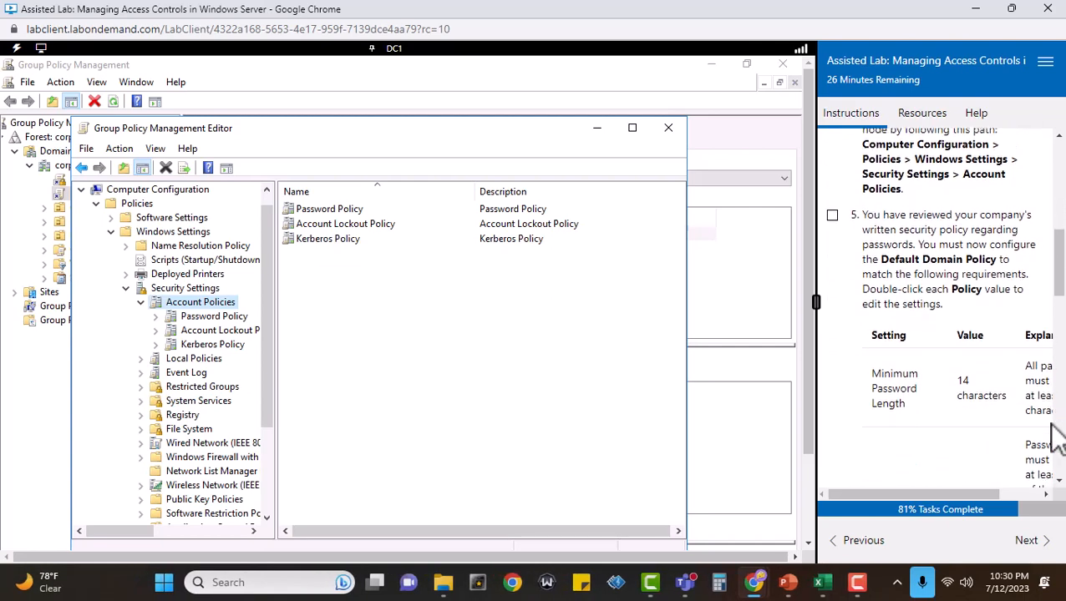
pyautogui.scroll(-1, 1035, 441)
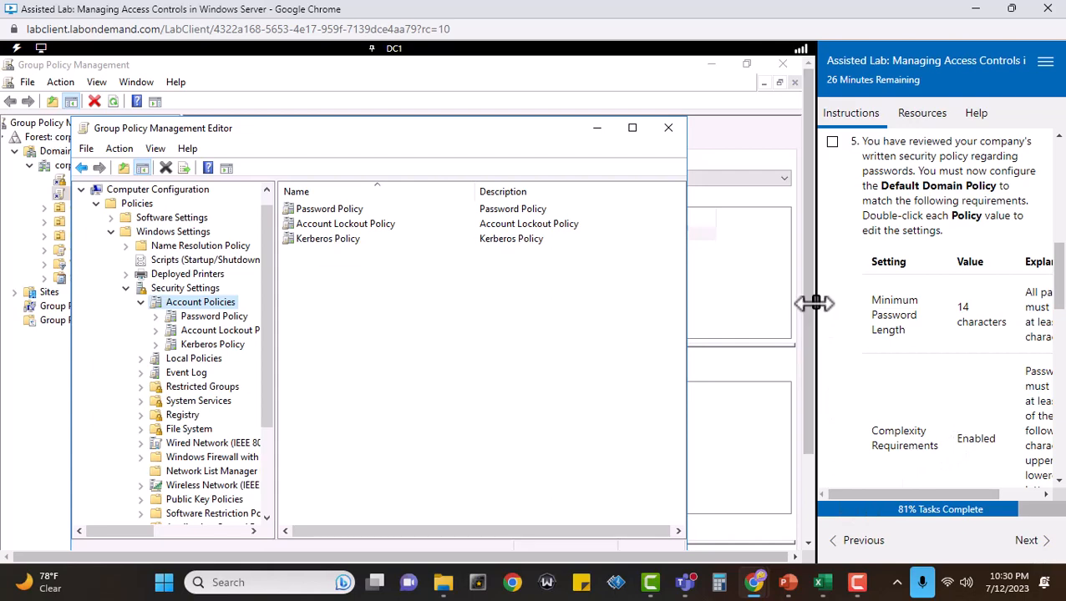
pyautogui.moveTo(814, 302); pyautogui.dragTo(755, 290)
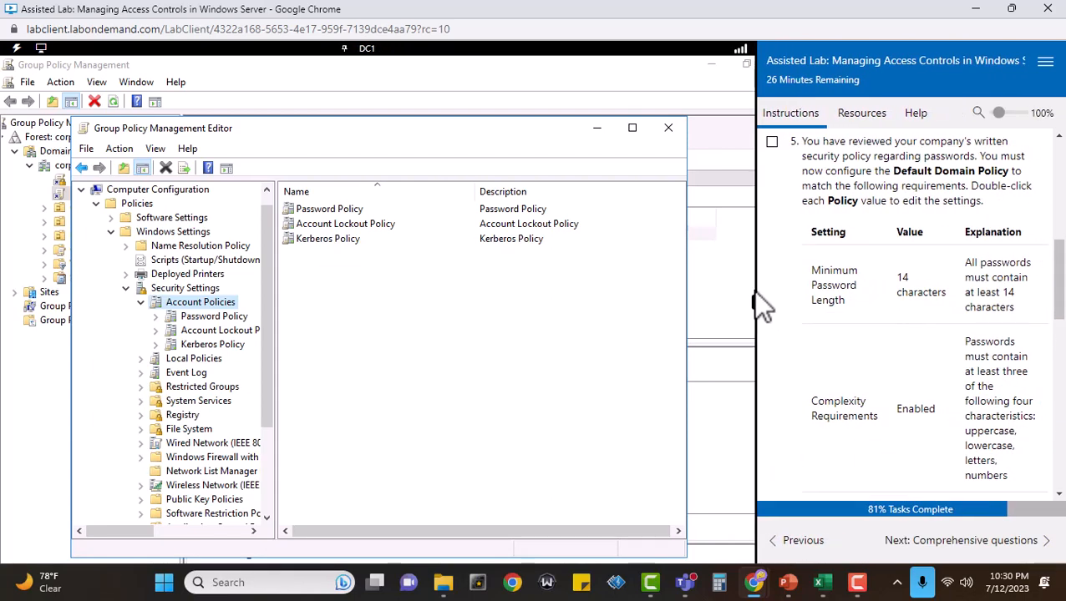
pyautogui.doubleClick(331, 208)
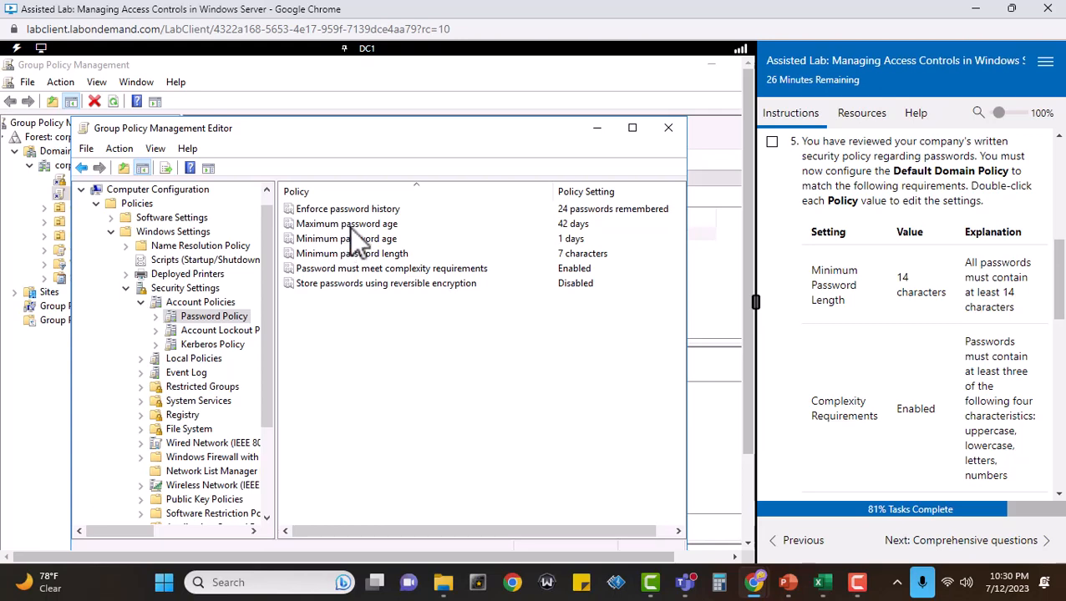
# Set the Minimum password length policy to 14 characters and apply it.
pyautogui.click(570, 255)
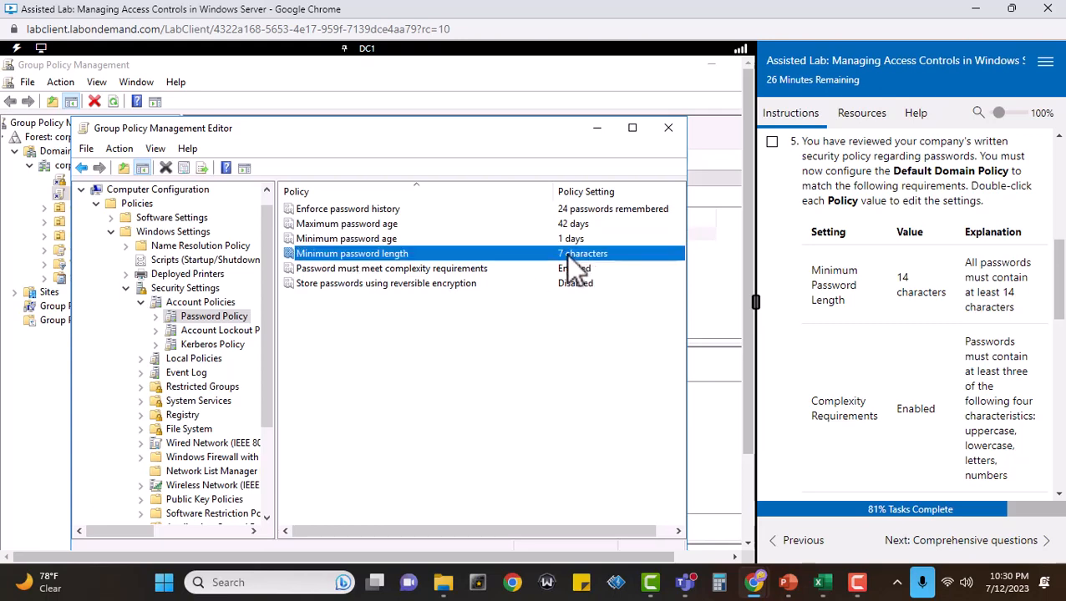
pyautogui.rightClick(567, 254)
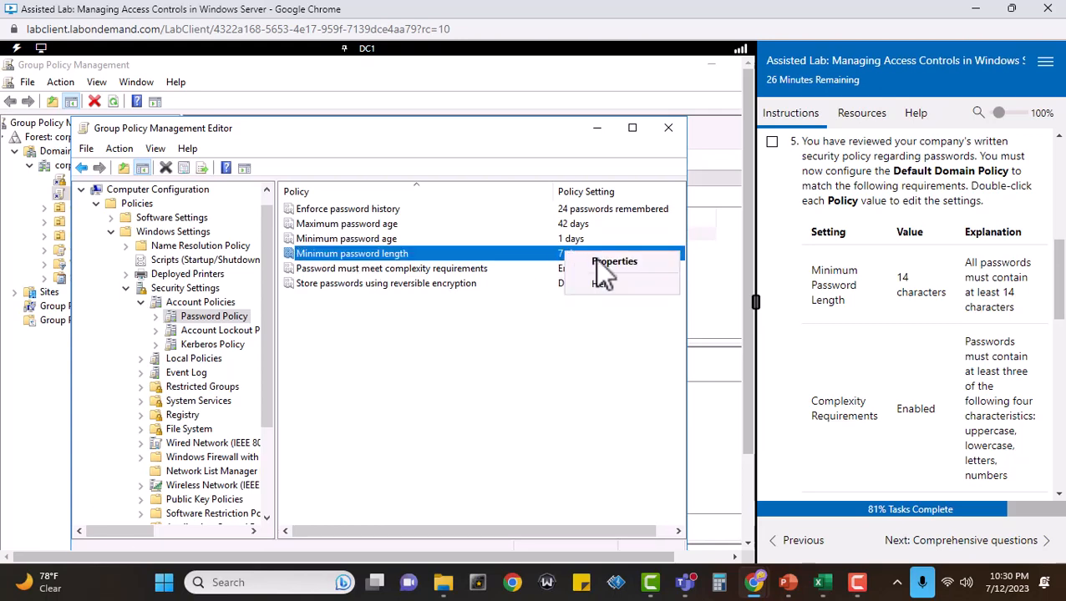
pyautogui.click(599, 262)
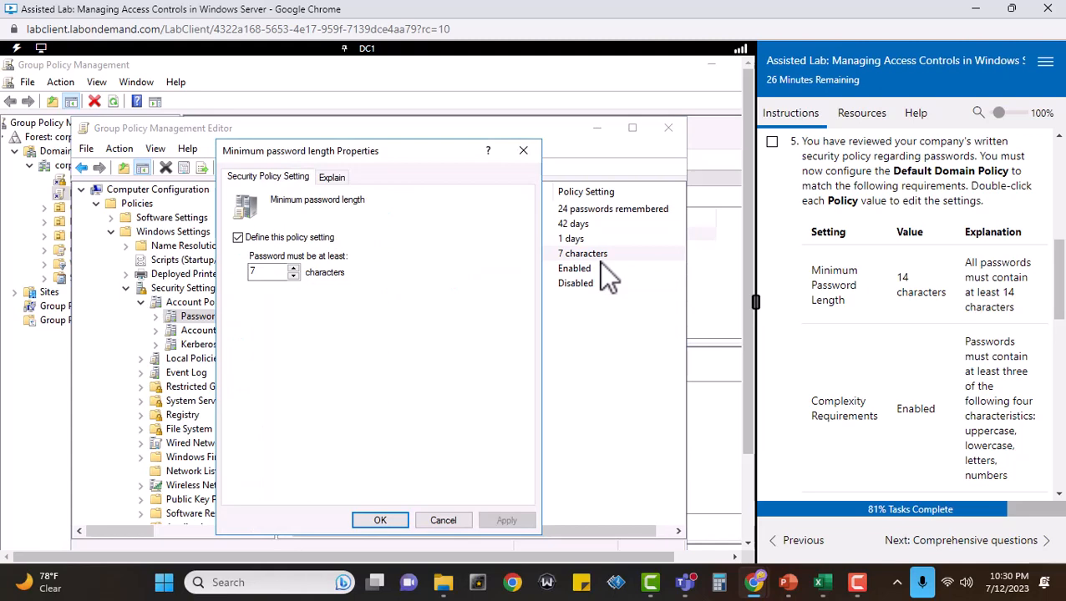
pyautogui.click(293, 267)
pyautogui.click(294, 267)
pyautogui.click(294, 267)
pyautogui.click(293, 267)
pyautogui.click(294, 267)
pyautogui.click(293, 268)
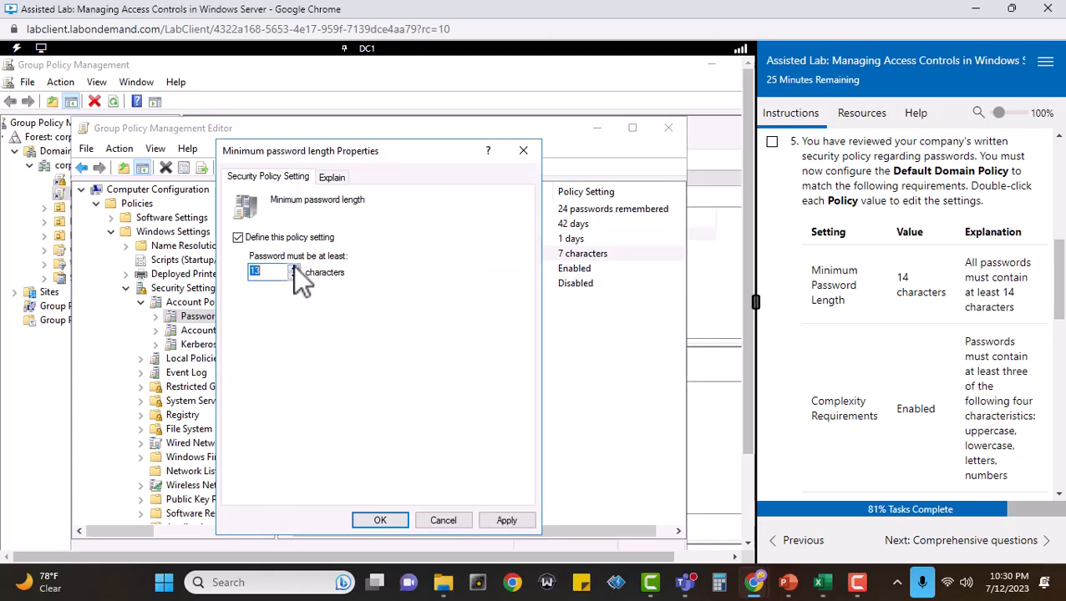
pyautogui.click(294, 267)
pyautogui.click(506, 521)
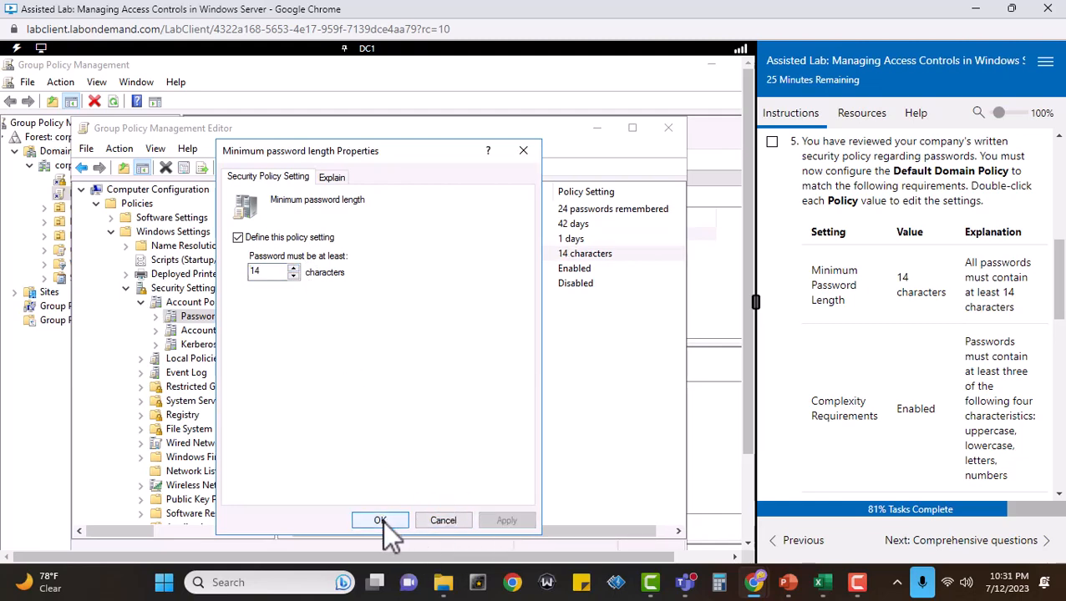
pyautogui.click(383, 520)
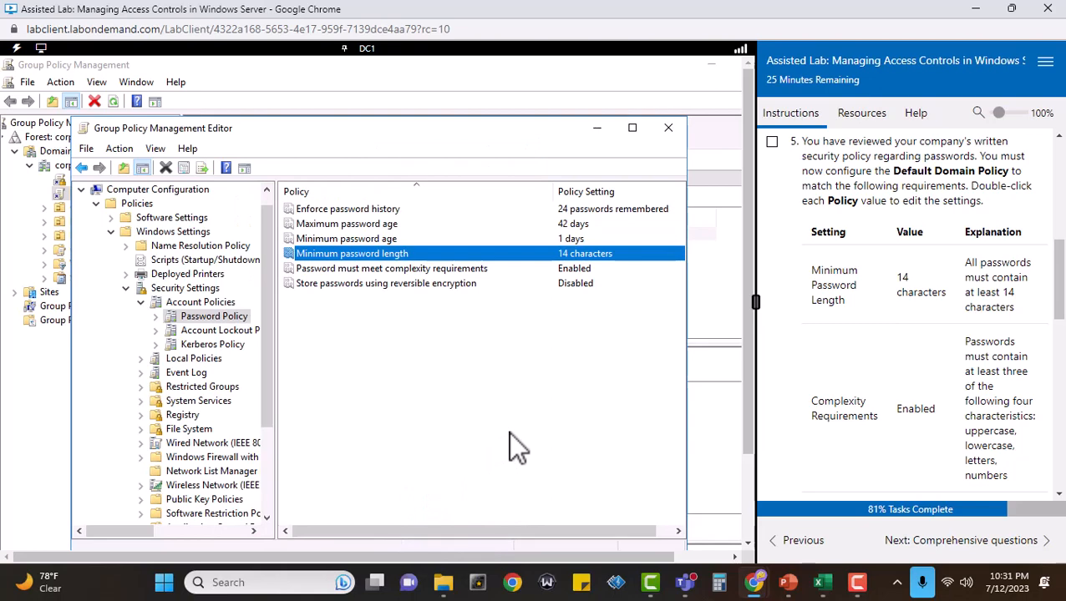
# Review the remaining password requirements and set the Maximum password age policy to 90 days.
pyautogui.scroll(-2, 1029, 403)
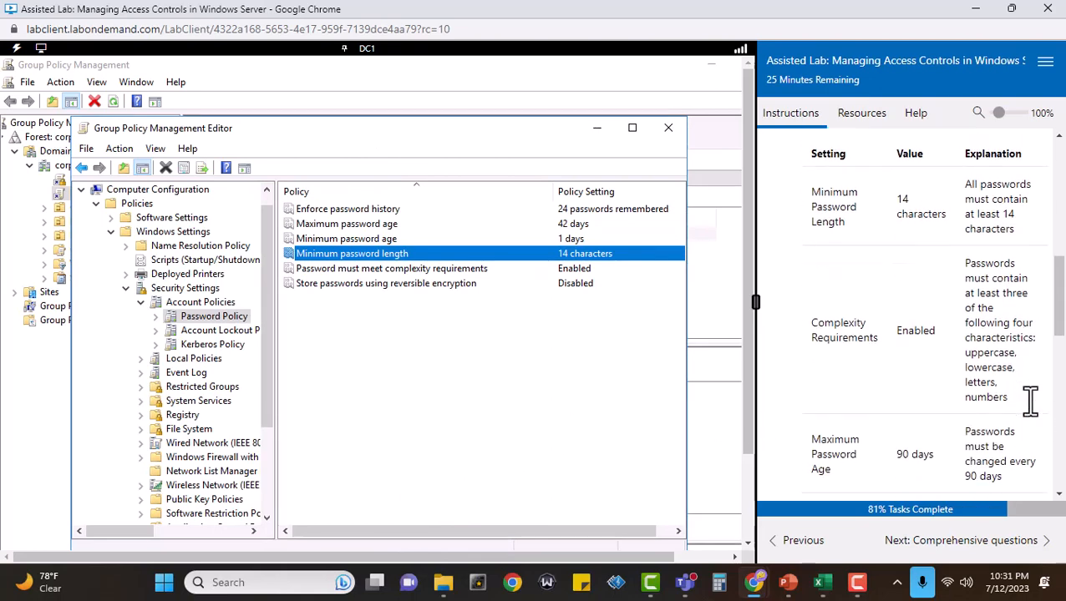
pyautogui.scroll(-2, 1029, 402)
pyautogui.scroll(2, 1036, 414)
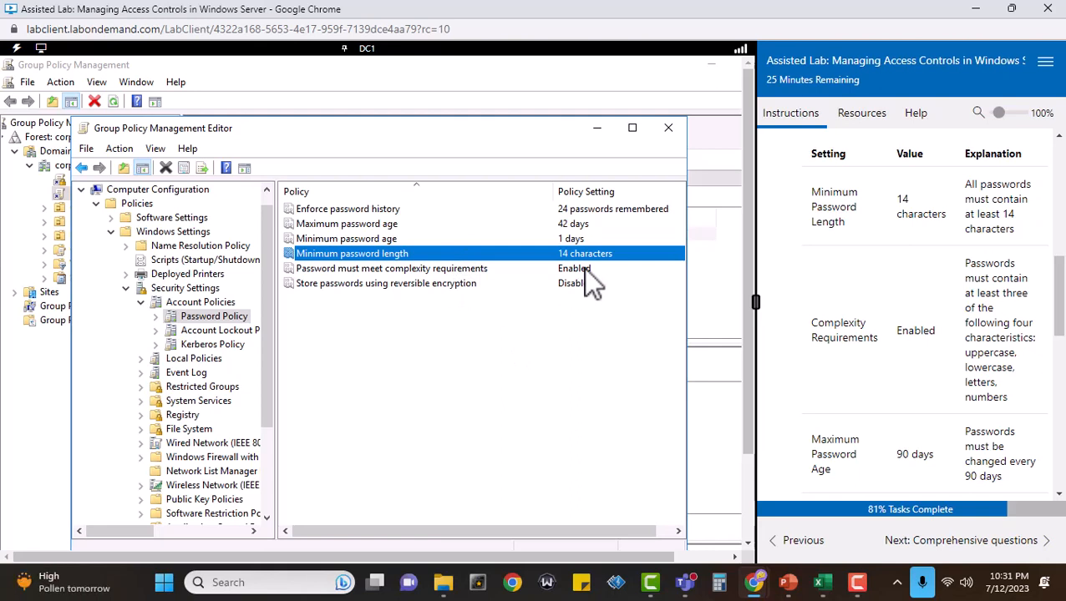
pyautogui.doubleClick(561, 224)
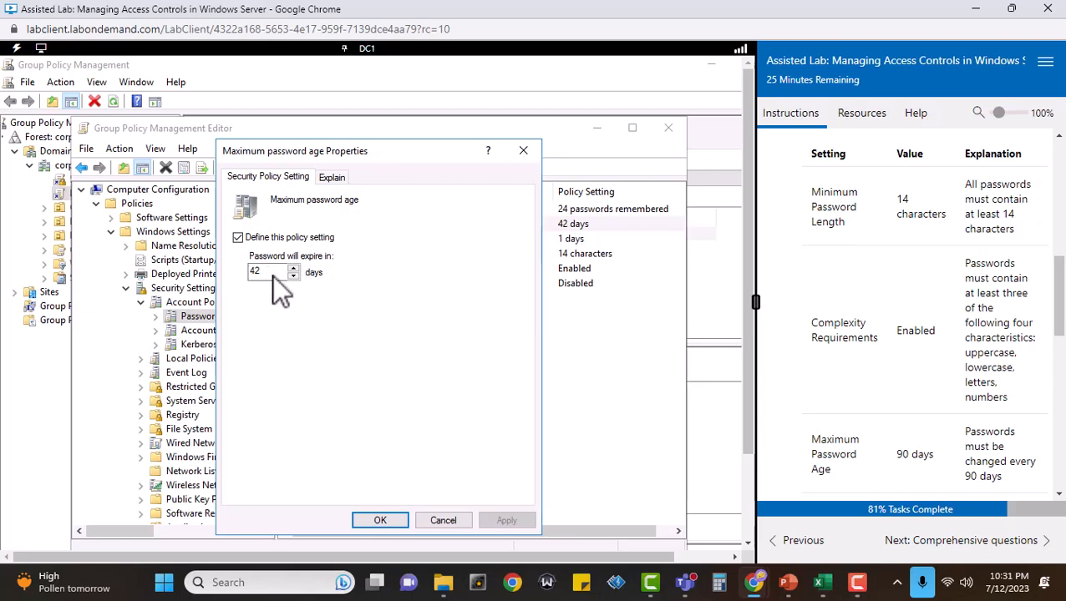
pyautogui.click(267, 271)
pyautogui.hotkey('ctrl', 'a')
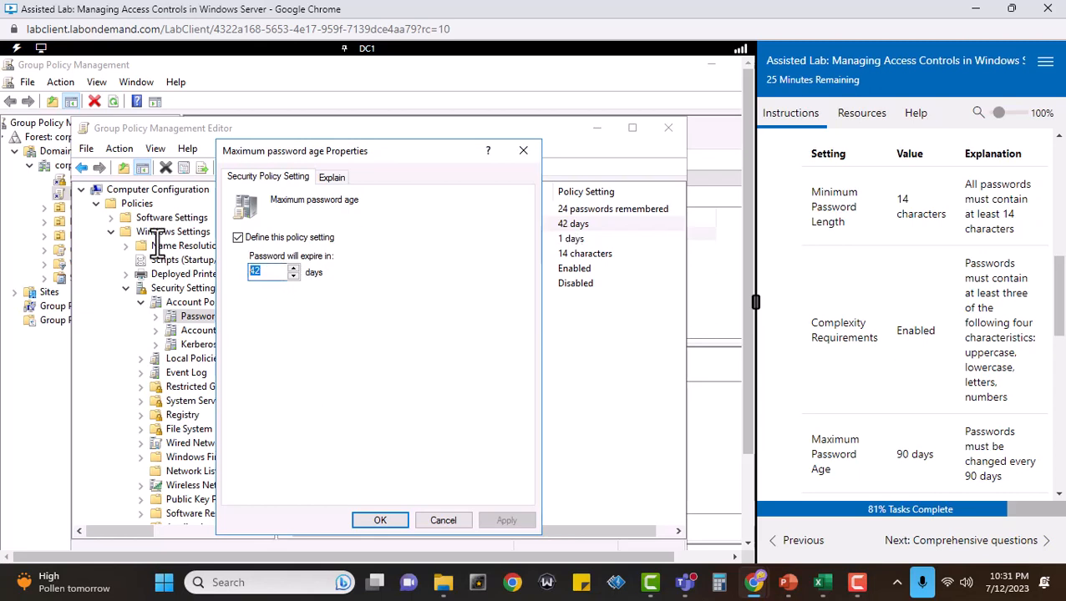
pyautogui.write('90')
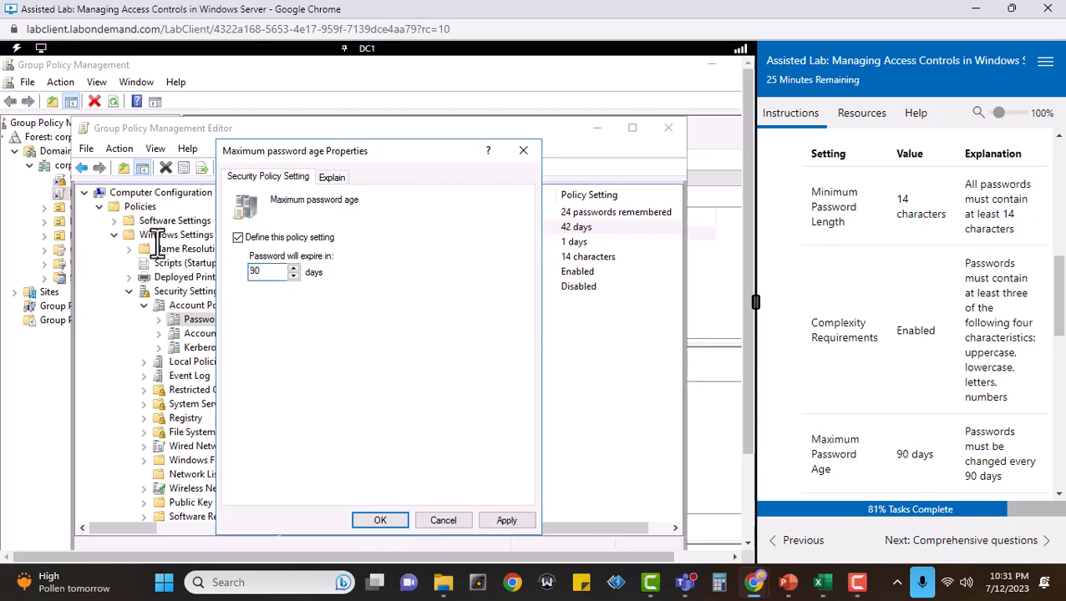
pyautogui.click(380, 521)
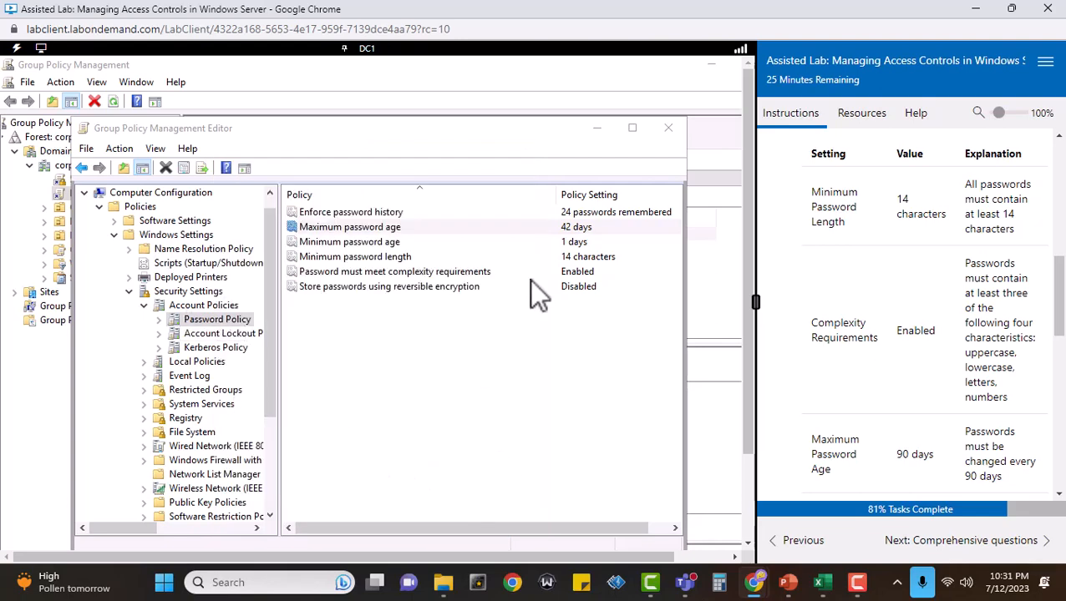
# Apply a 90-day expiry in the Maximum password age properties and close them.
pyautogui.doubleClick(392, 226)
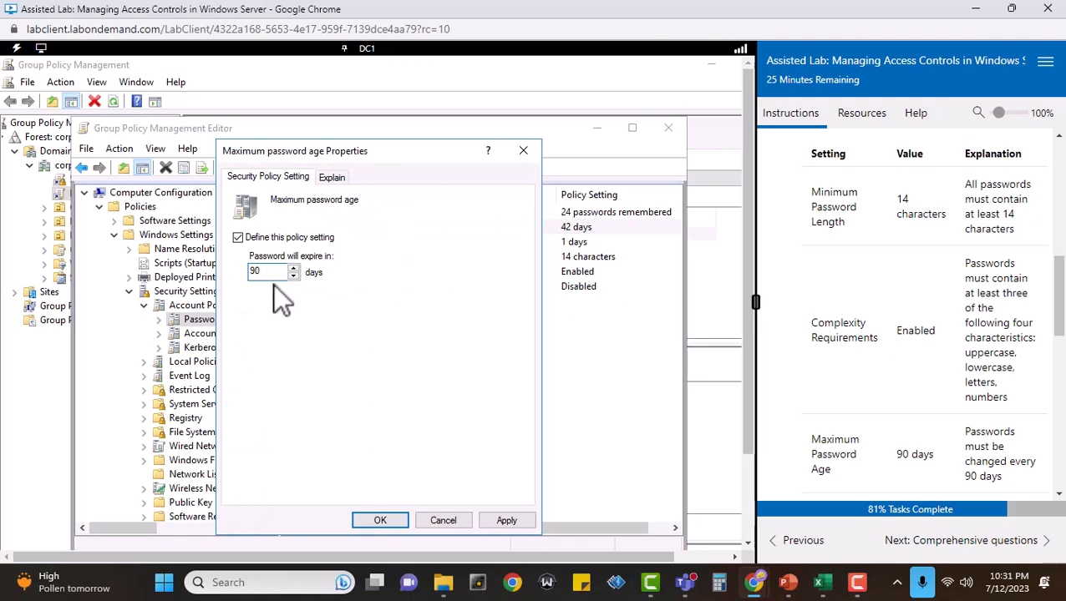
pyautogui.click(518, 521)
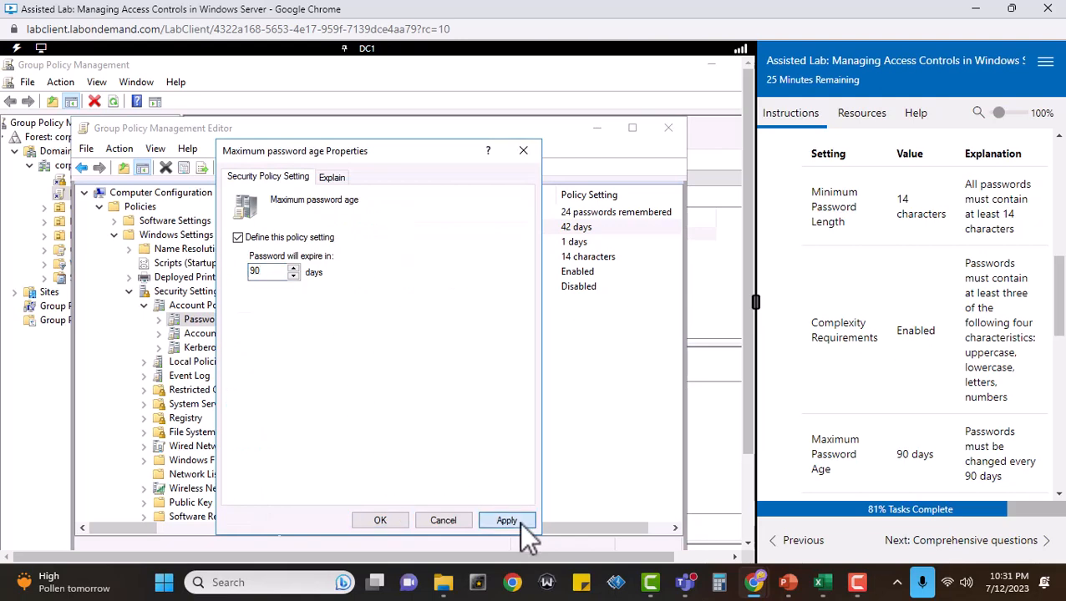
pyautogui.click(389, 519)
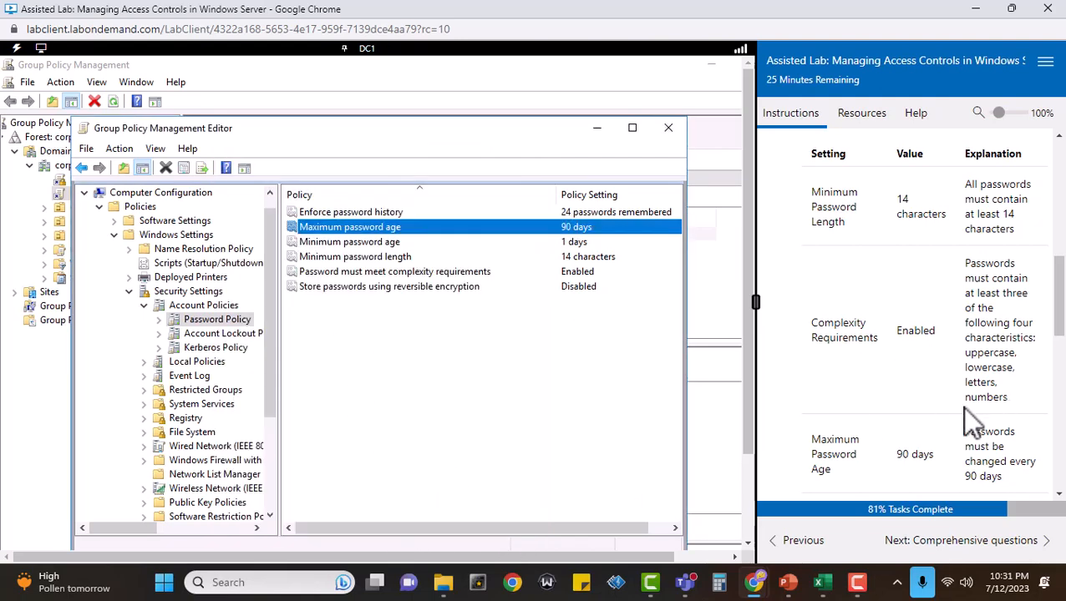
# Set the Enforce password history policy to 20 passwords remembered and apply it.
pyautogui.scroll(-5, 964, 409)
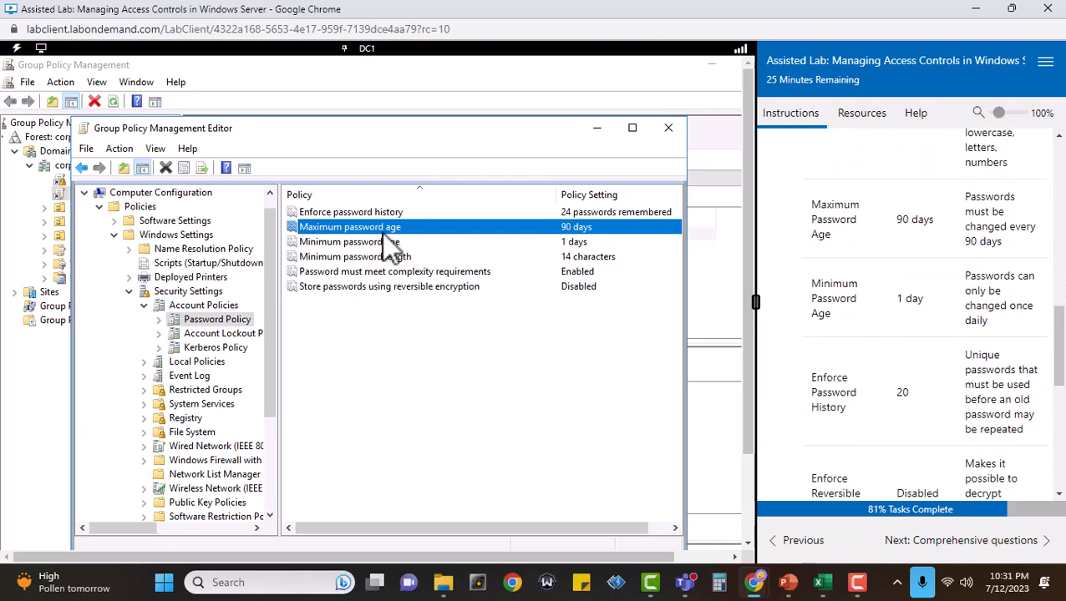
pyautogui.doubleClick(598, 214)
pyautogui.click(293, 276)
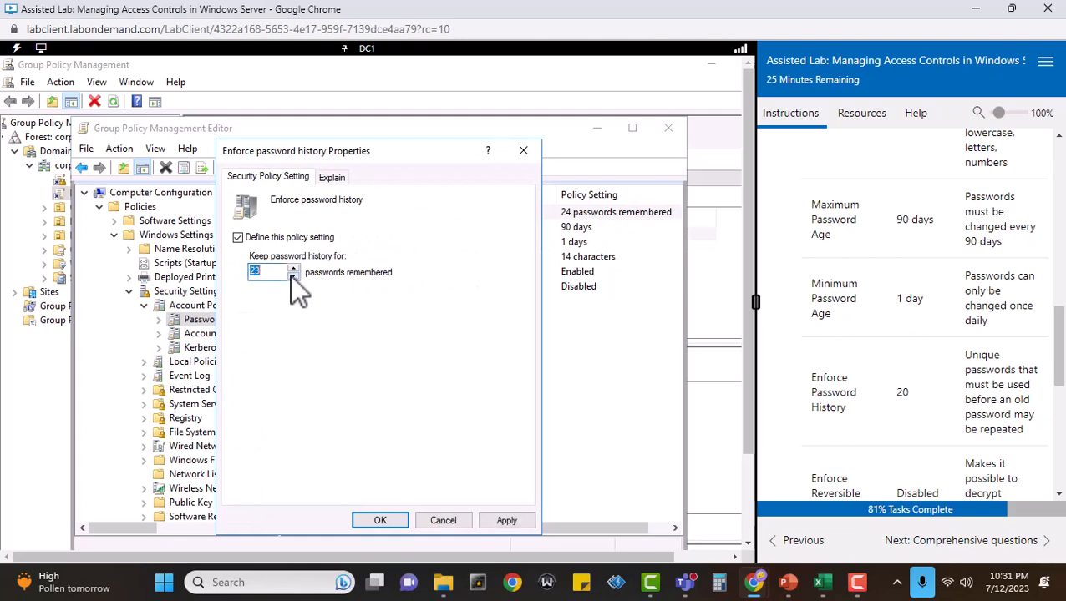
pyautogui.click(293, 276)
pyautogui.click(294, 276)
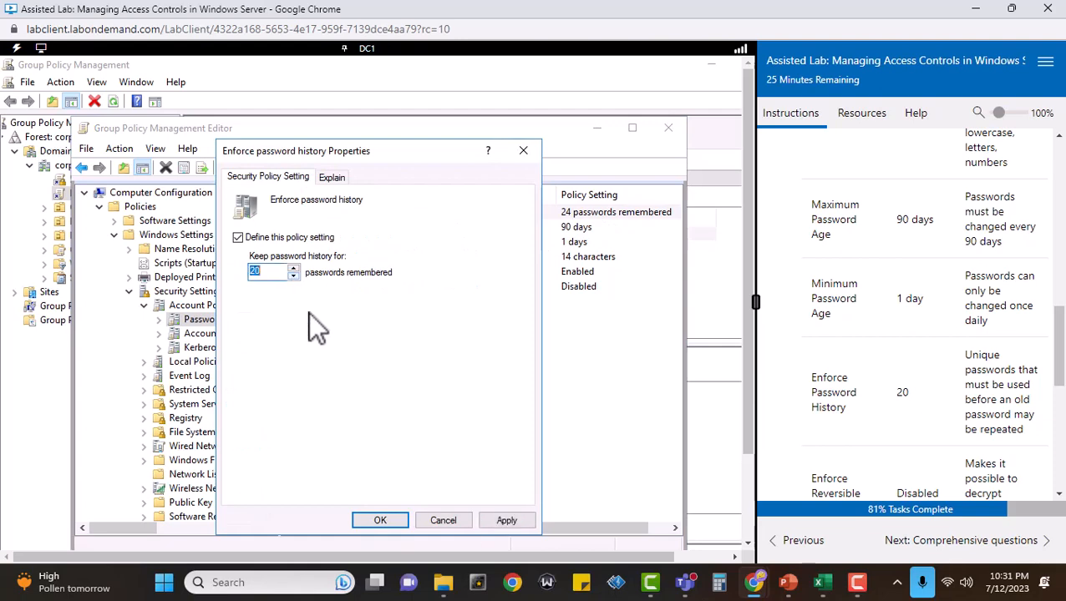
pyautogui.click(506, 521)
pyautogui.click(387, 520)
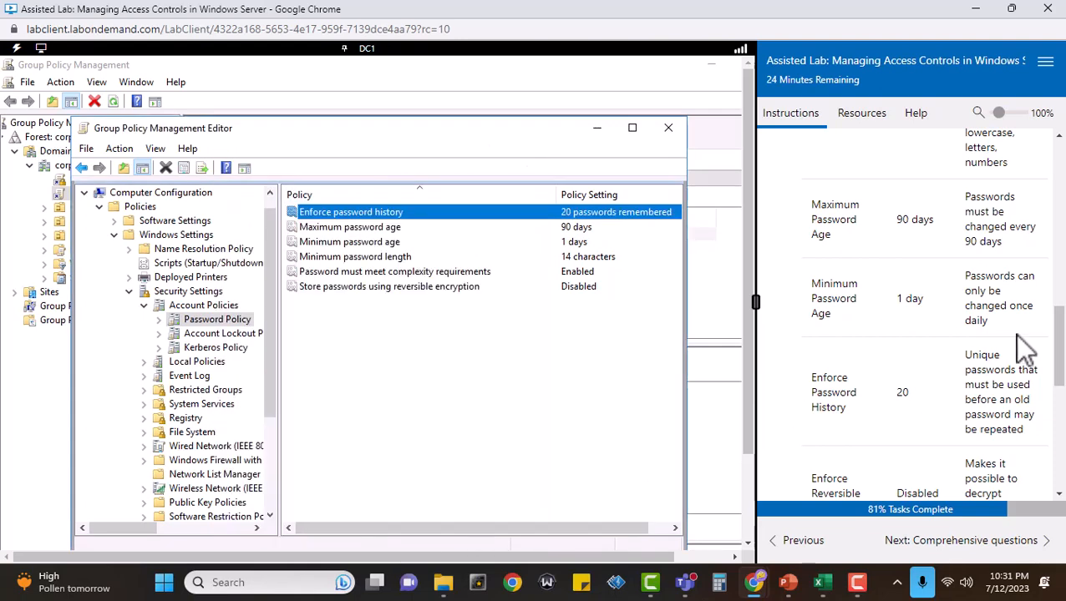
# Check the configured password policies against the requirements table and mark task 5 complete.
pyautogui.scroll(-1, 1011, 342)
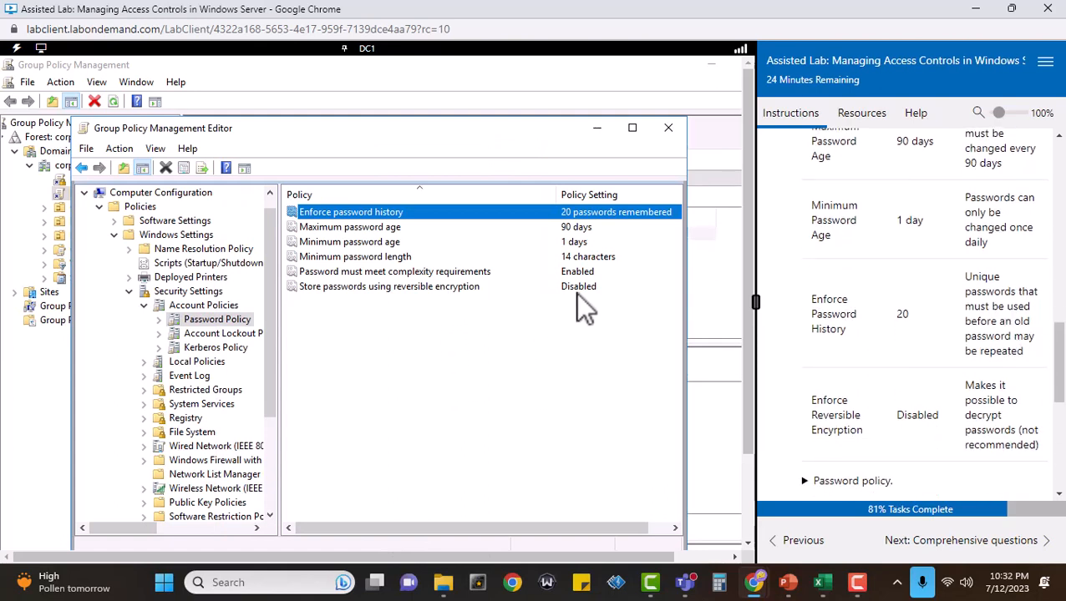
pyautogui.scroll(2, 944, 368)
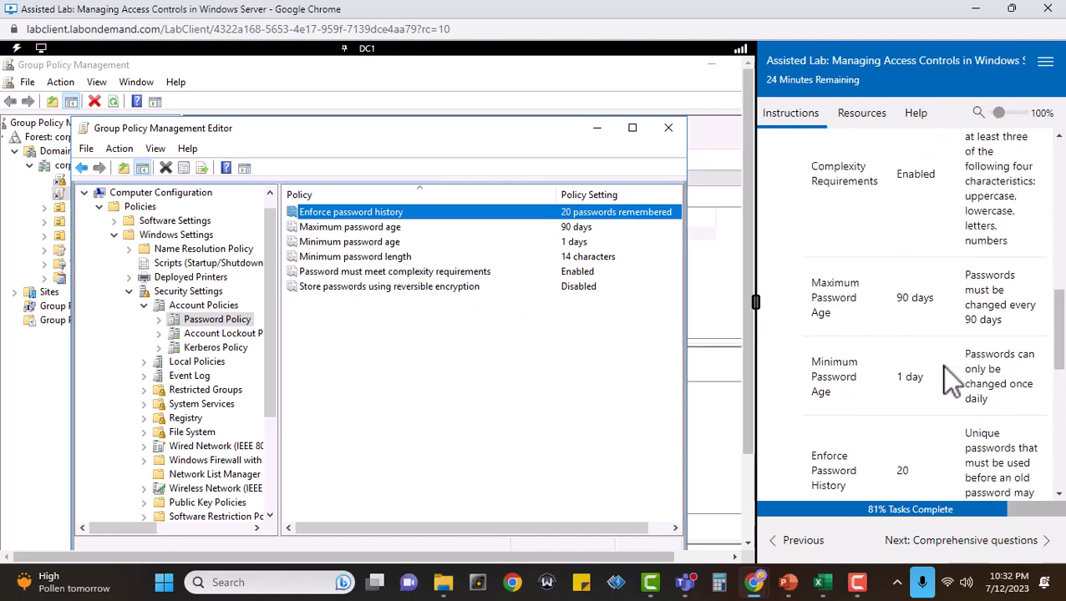
pyautogui.scroll(4, 944, 368)
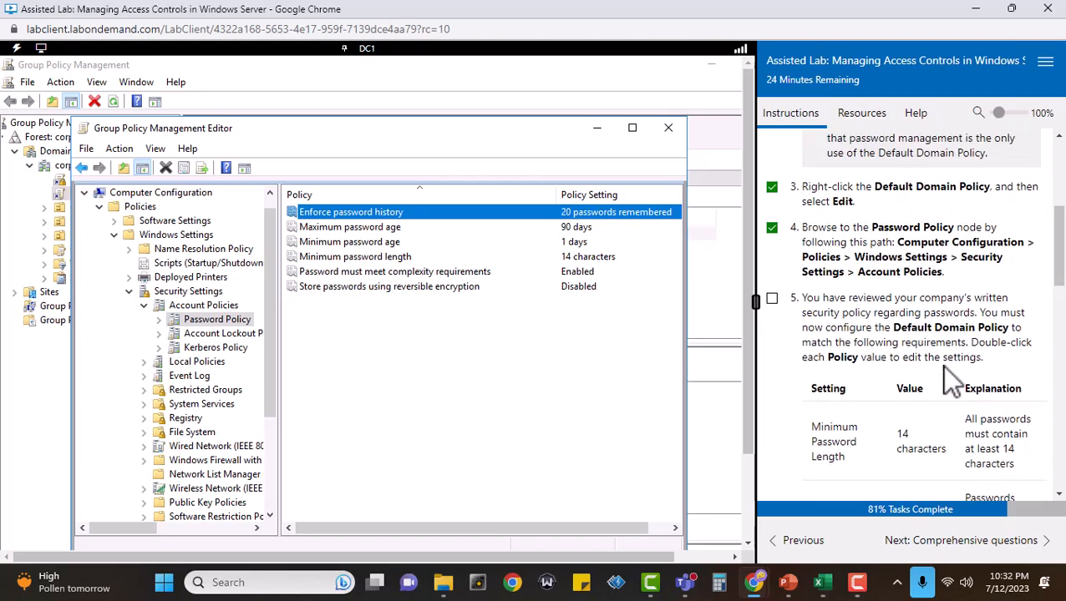
pyautogui.click(776, 299)
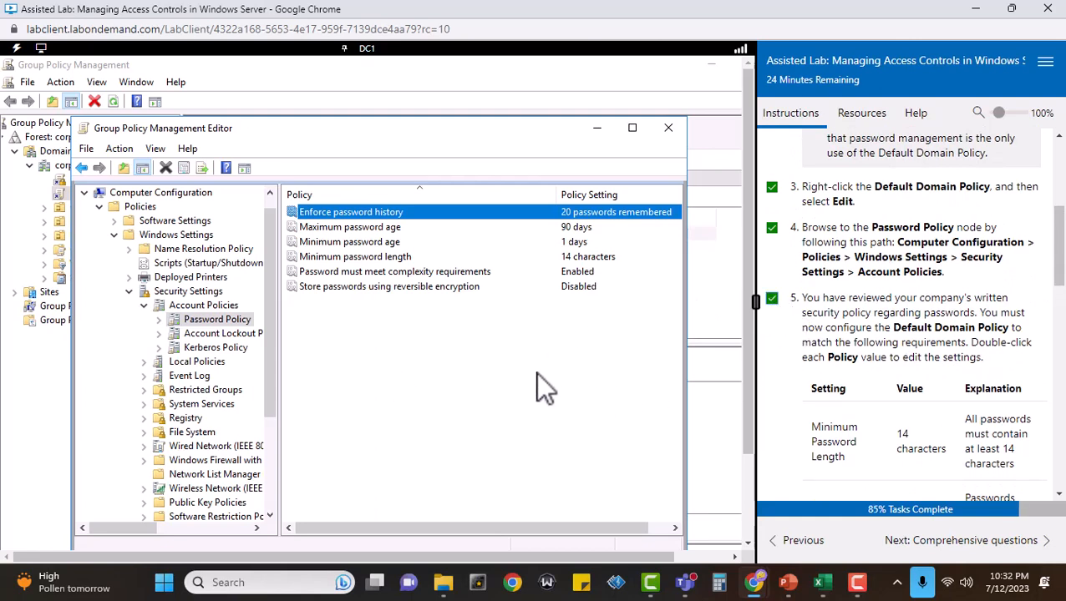
# Examine the Account Lockout Policy settings alongside the lab instructions, and return to the Password Policy settings.
pyautogui.click(233, 337)
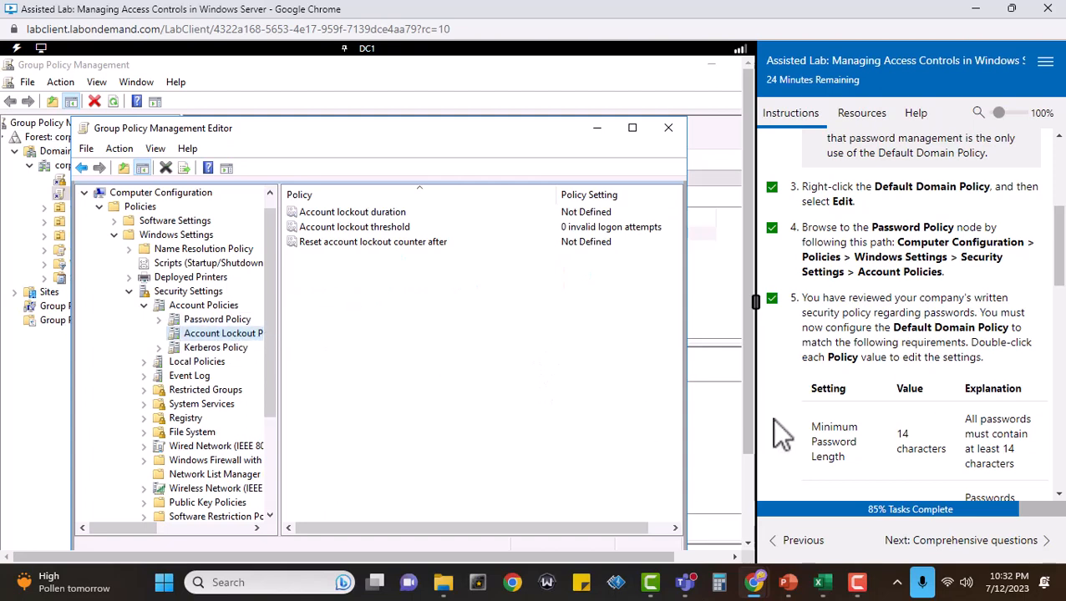
pyautogui.scroll(-3, 919, 400)
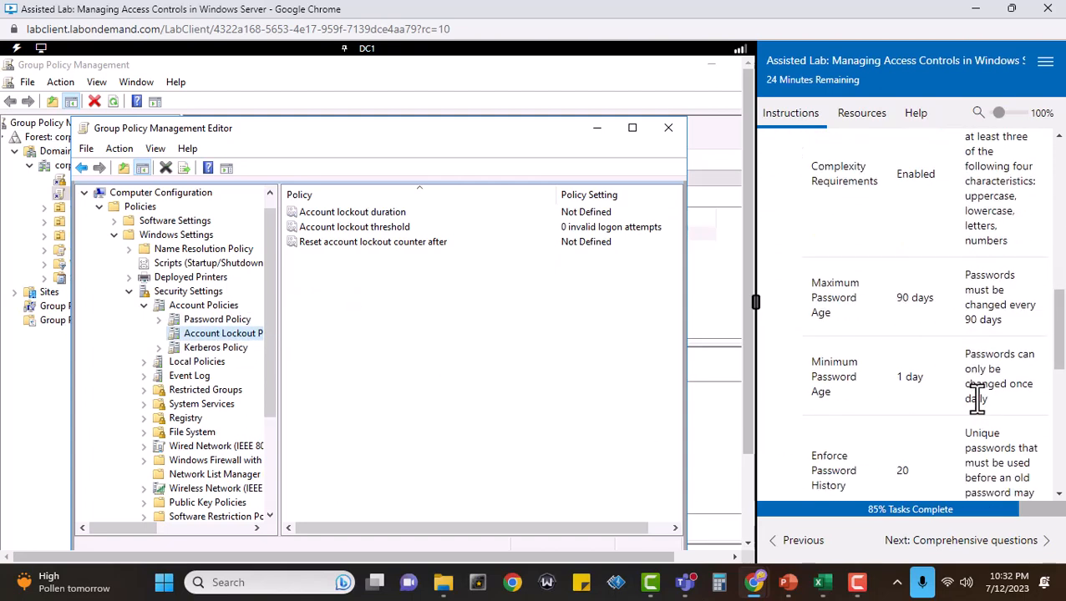
pyautogui.scroll(-5, 977, 393)
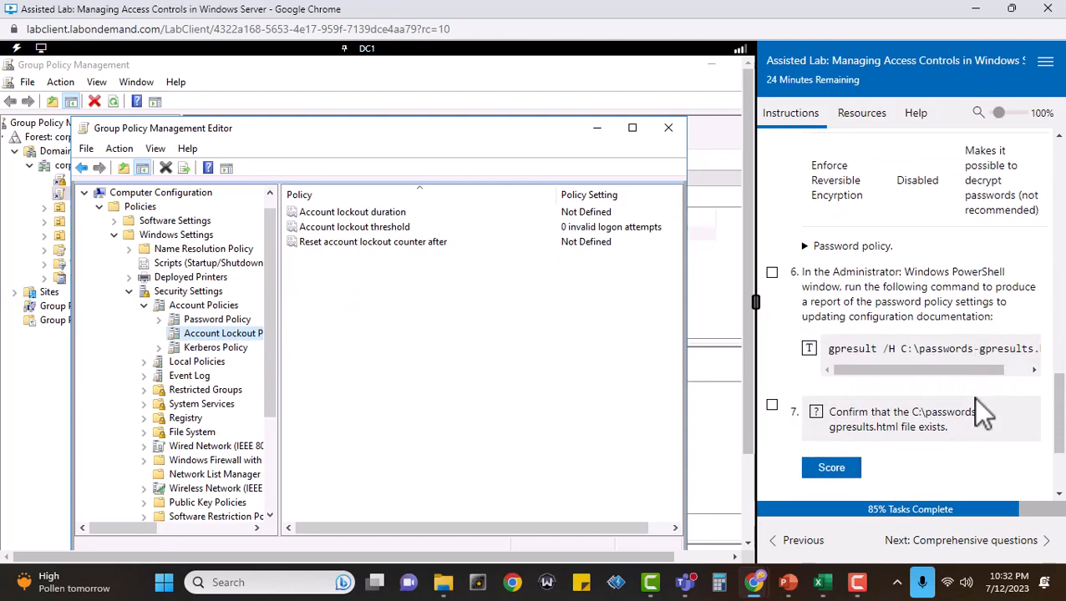
pyautogui.scroll(8, 975, 398)
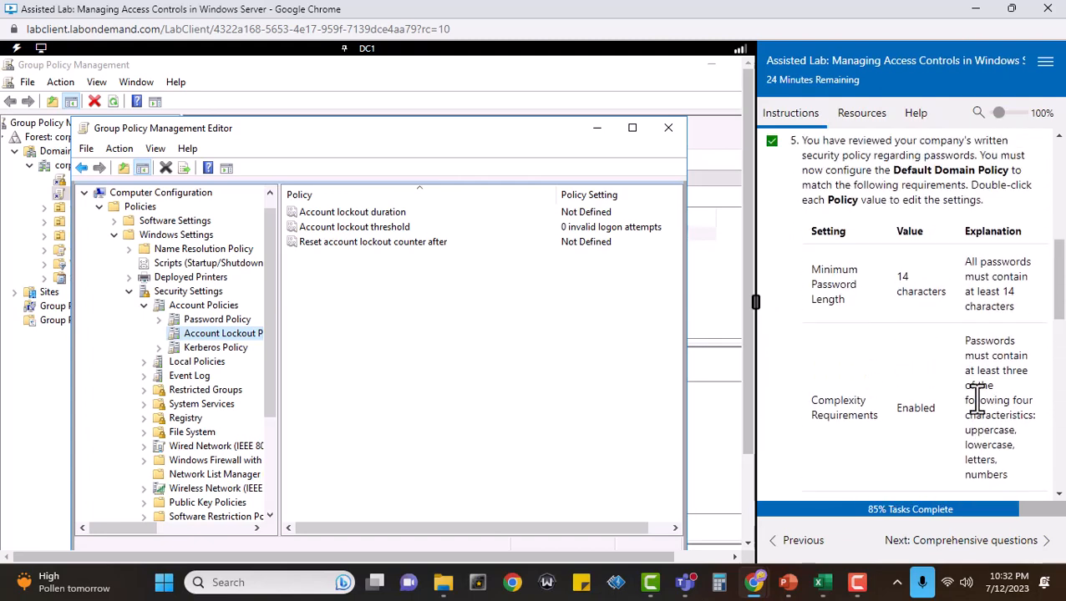
pyautogui.scroll(1, 977, 398)
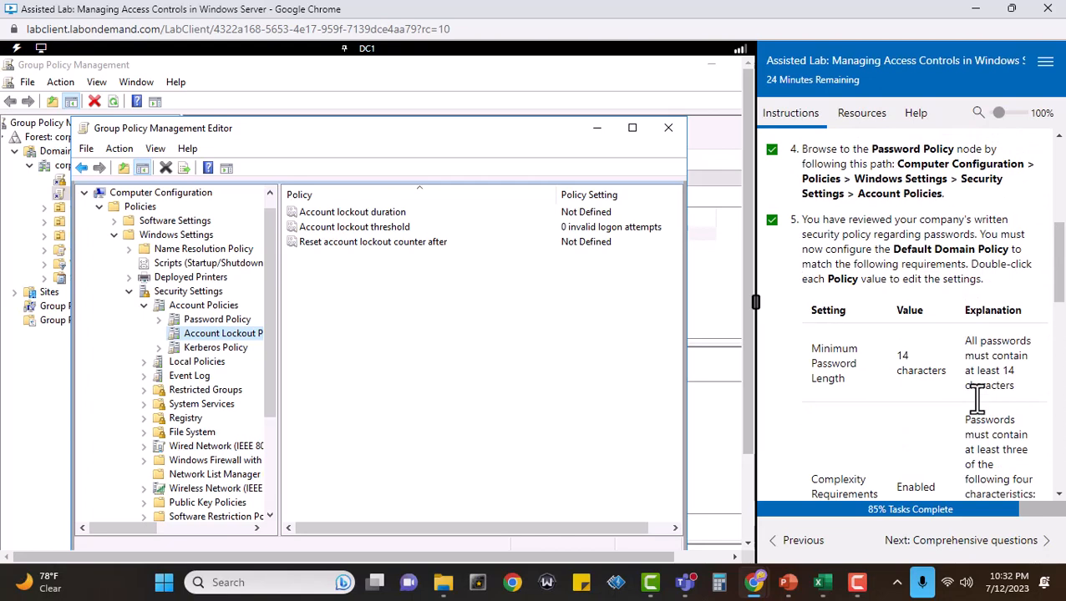
pyautogui.click(198, 319)
# Read the report command in task 6 and bring up the Administrator PowerShell window on DC1.
pyautogui.scroll(-10, 924, 320)
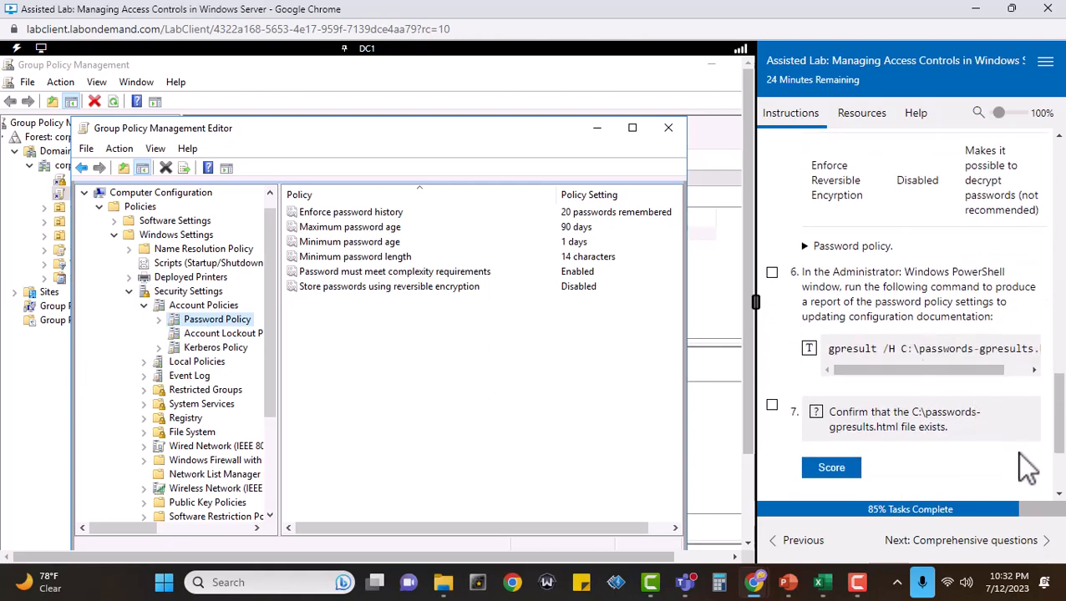
pyautogui.moveTo(745, 370); pyautogui.dragTo(743, 479)
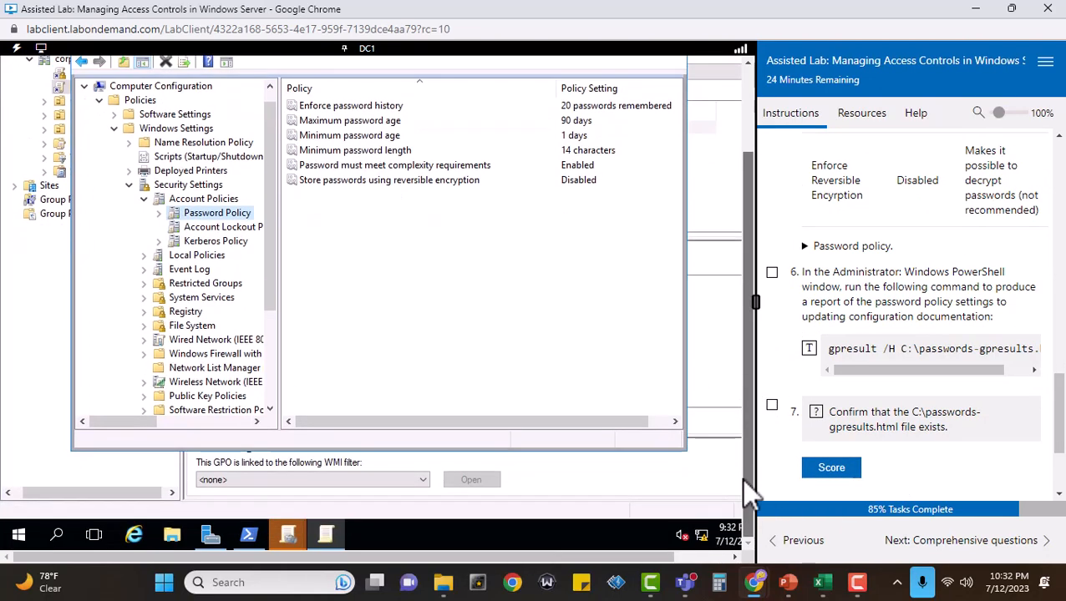
pyautogui.click(257, 539)
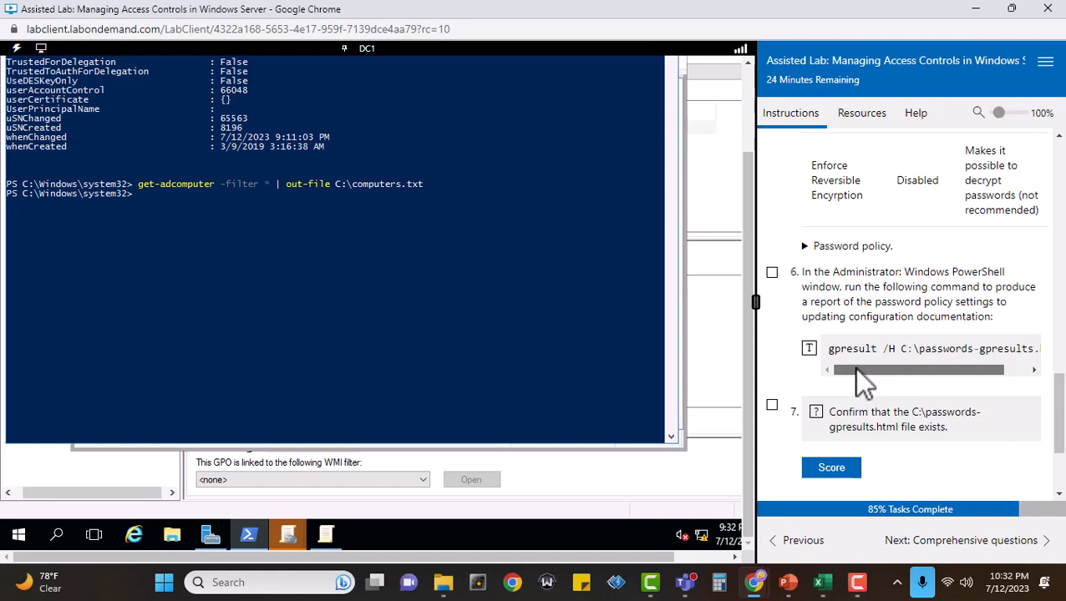
pyautogui.moveTo(854, 367); pyautogui.dragTo(277, 265)
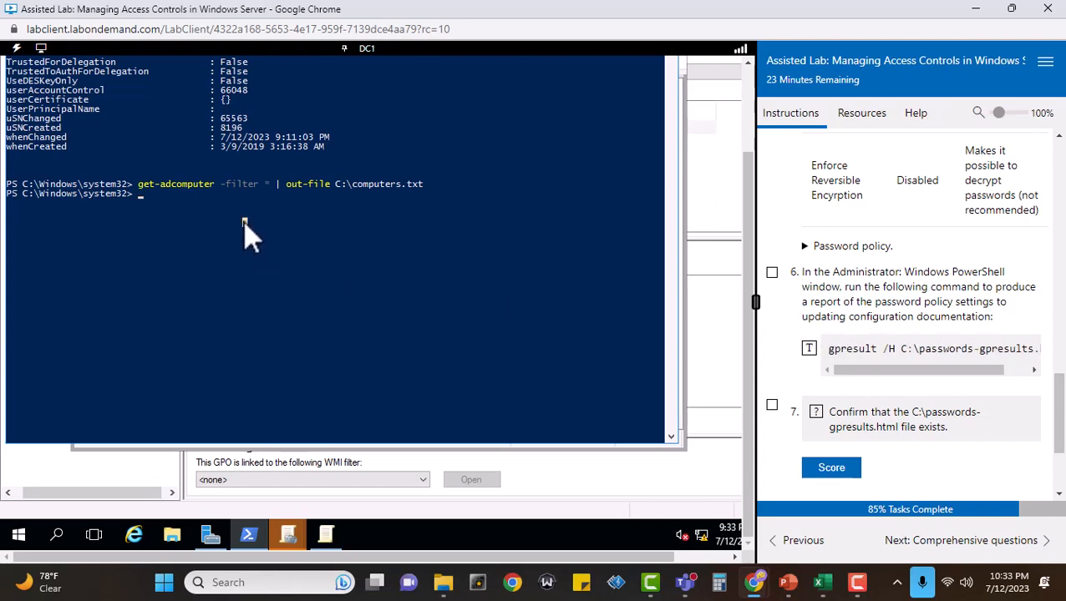
# Run gpresult /H C:\passwords-gpresults.html in PowerShell to produce the password policy report.
pyautogui.write('gpresult /H C:\\passwords')
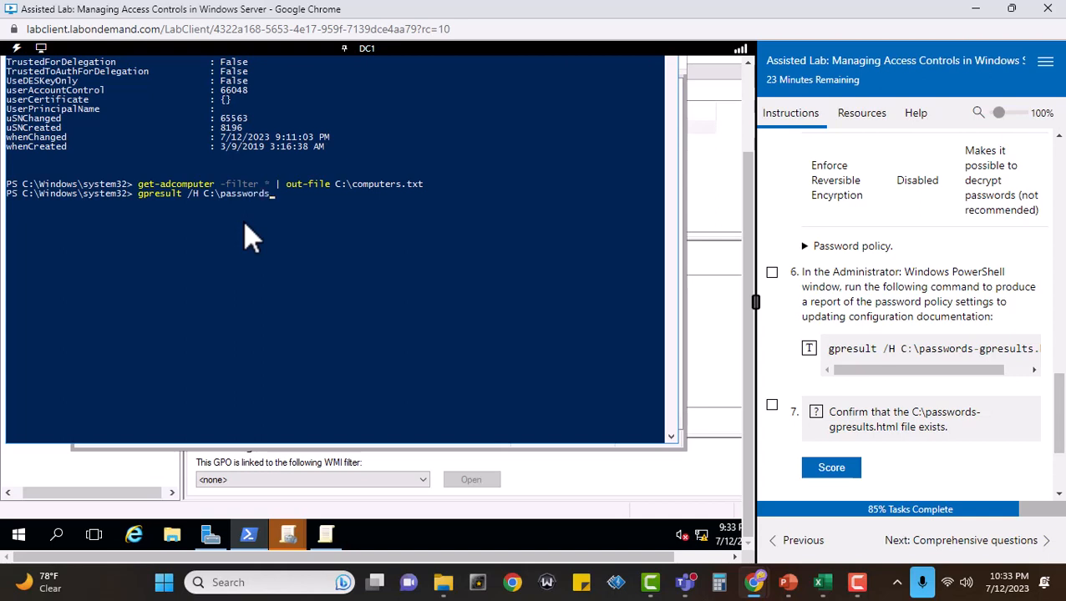
pyautogui.write('-gpresults.')
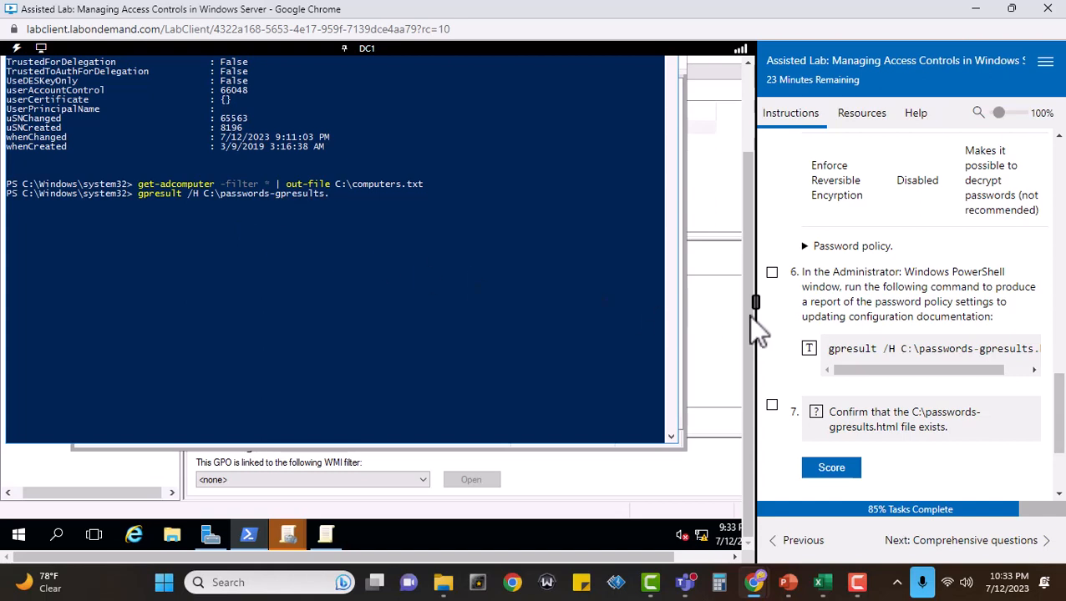
pyautogui.moveTo(919, 370); pyautogui.dragTo(870, 387)
pyautogui.click(344, 197)
pyautogui.write('html')
pyautogui.press('Return')
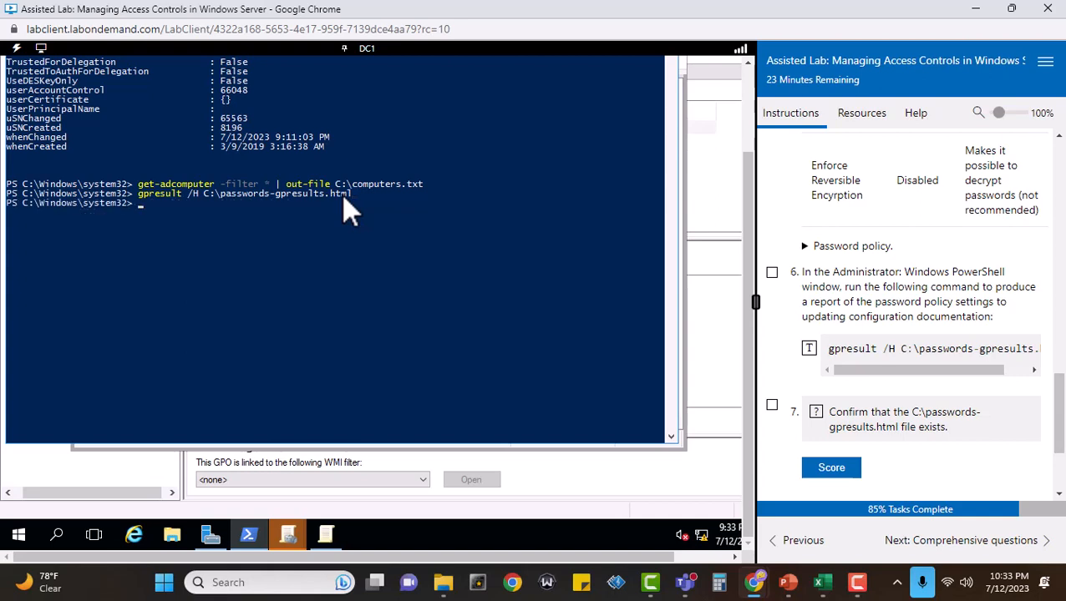
# Mark tasks 6 and 7 complete and score the check that C:\passwords-gpresults.html exists.
pyautogui.click(772, 274)
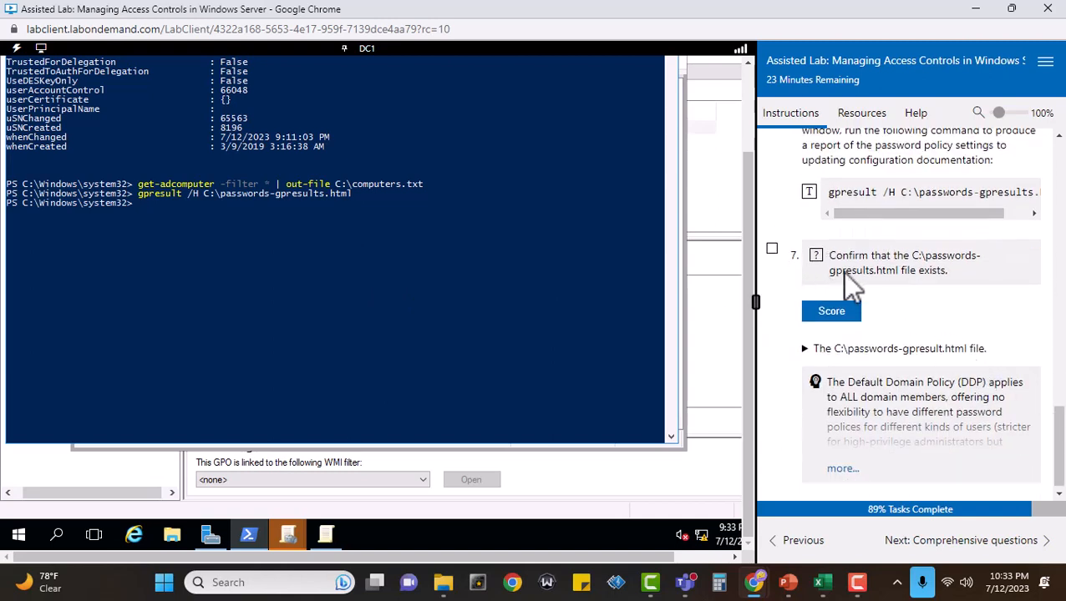
pyautogui.click(772, 249)
pyautogui.click(842, 311)
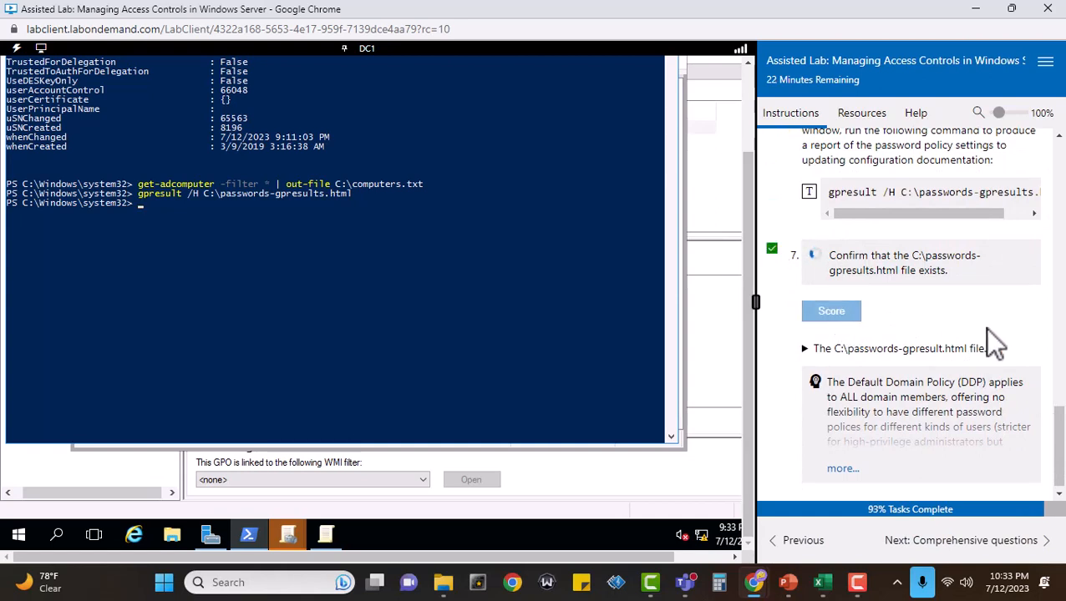
# Expand the note about the Default Domain Policy and fine grained password policies and read it through.
pyautogui.scroll(-1, 986, 328)
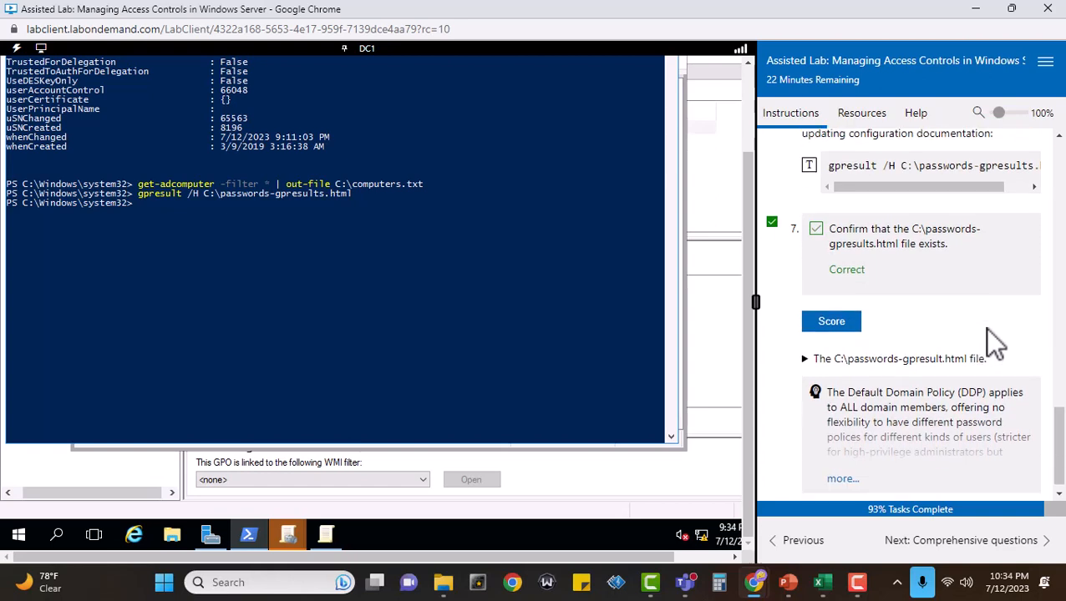
pyautogui.click(838, 464)
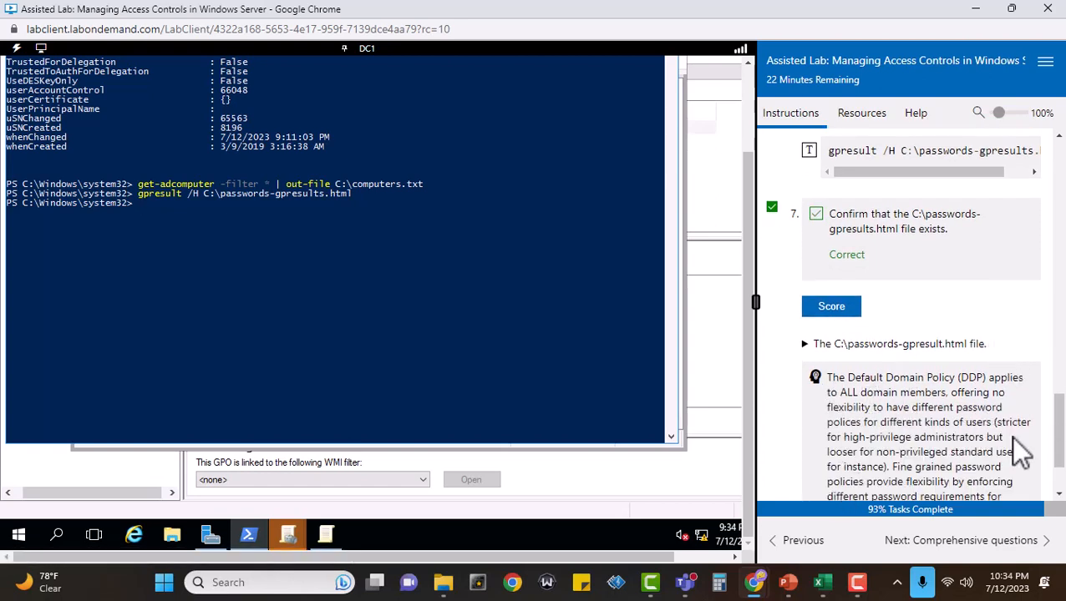
pyautogui.scroll(-2, 1013, 440)
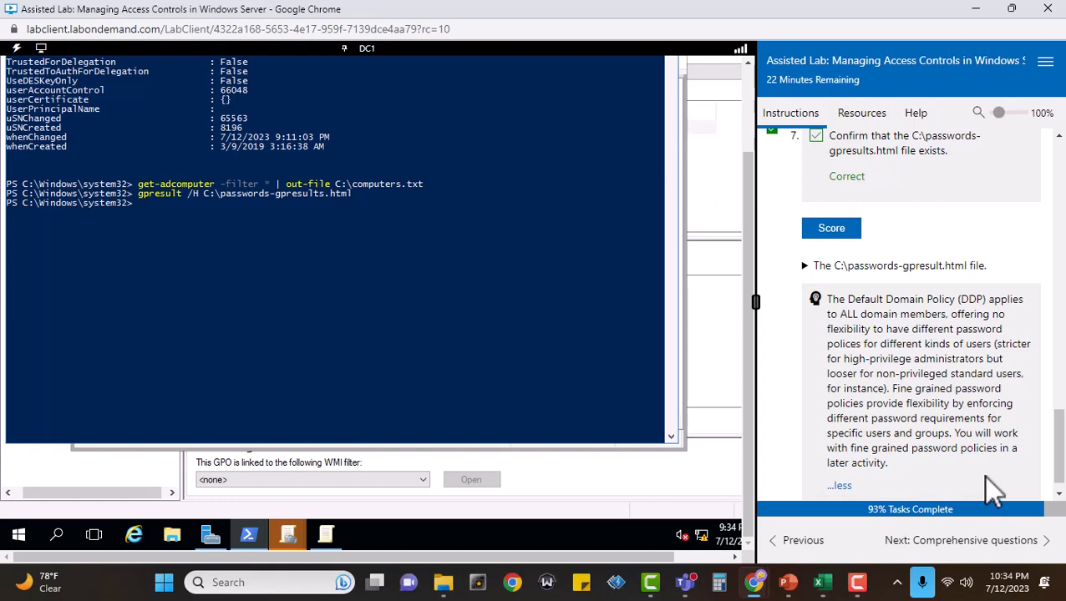
pyautogui.scroll(-1, 984, 475)
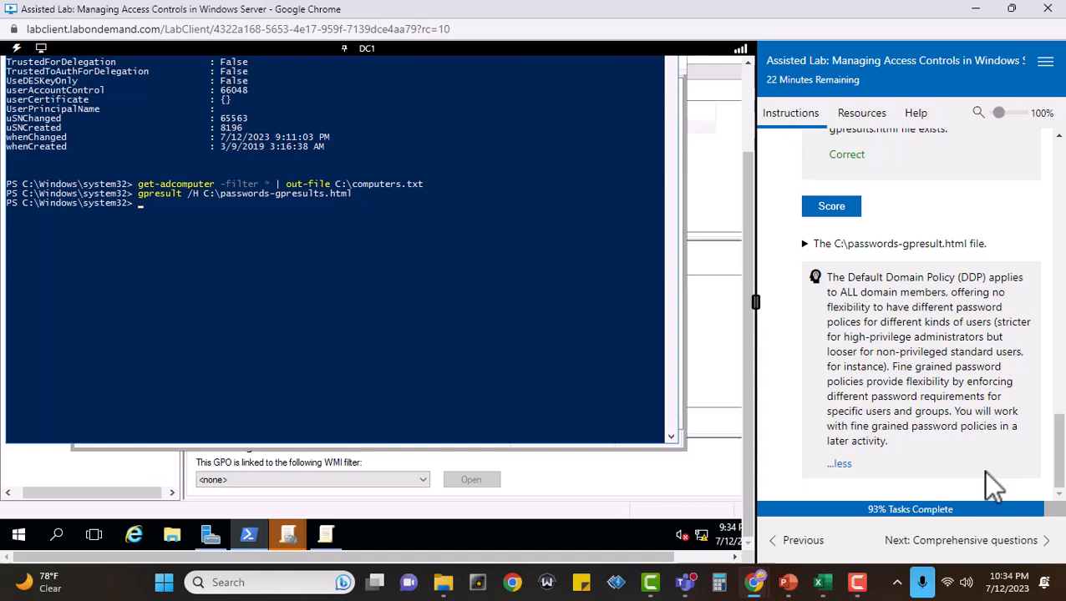
# Go to the Comprehensive questions page and mark question 1 complete.
pyautogui.click(982, 543)
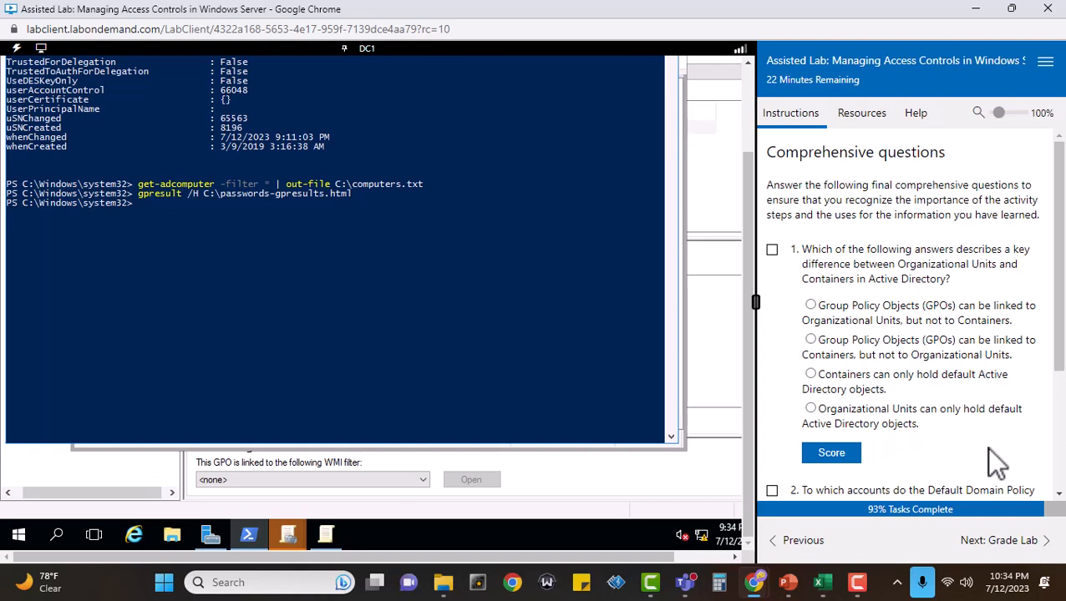
pyautogui.click(772, 248)
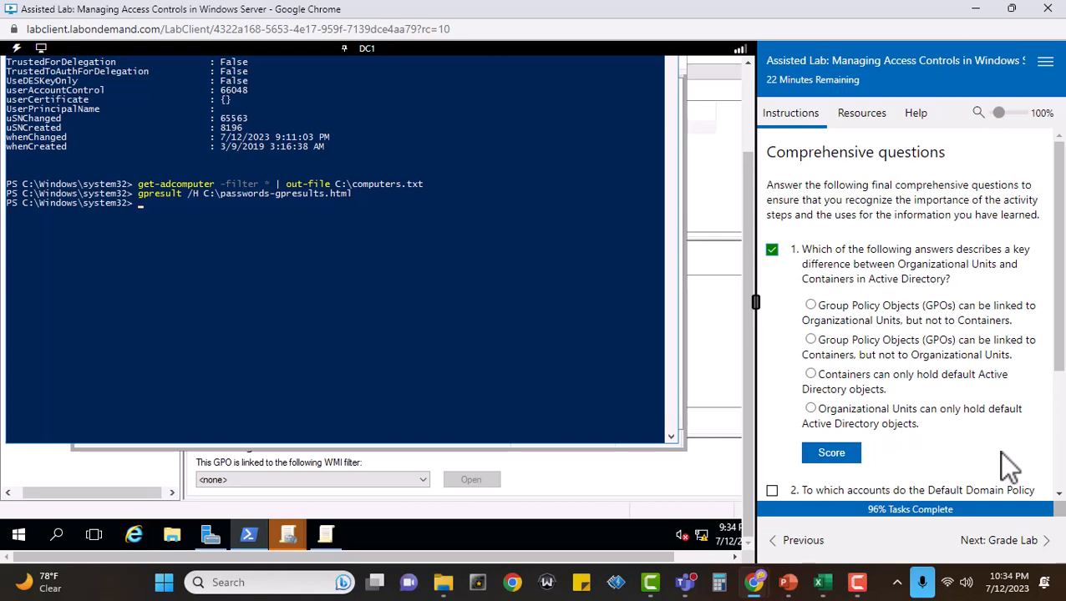
# Review the earlier lab pages on Administrator account properties and on managing objects for the note comparing containers with organizational units.
pyautogui.click(825, 549)
pyautogui.click(825, 549)
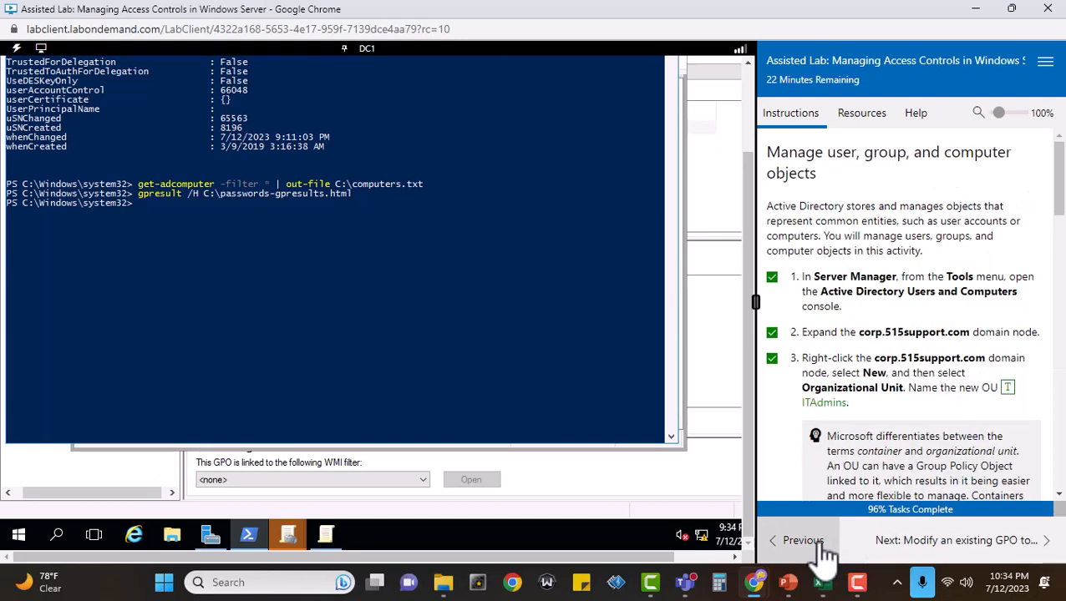
pyautogui.click(804, 541)
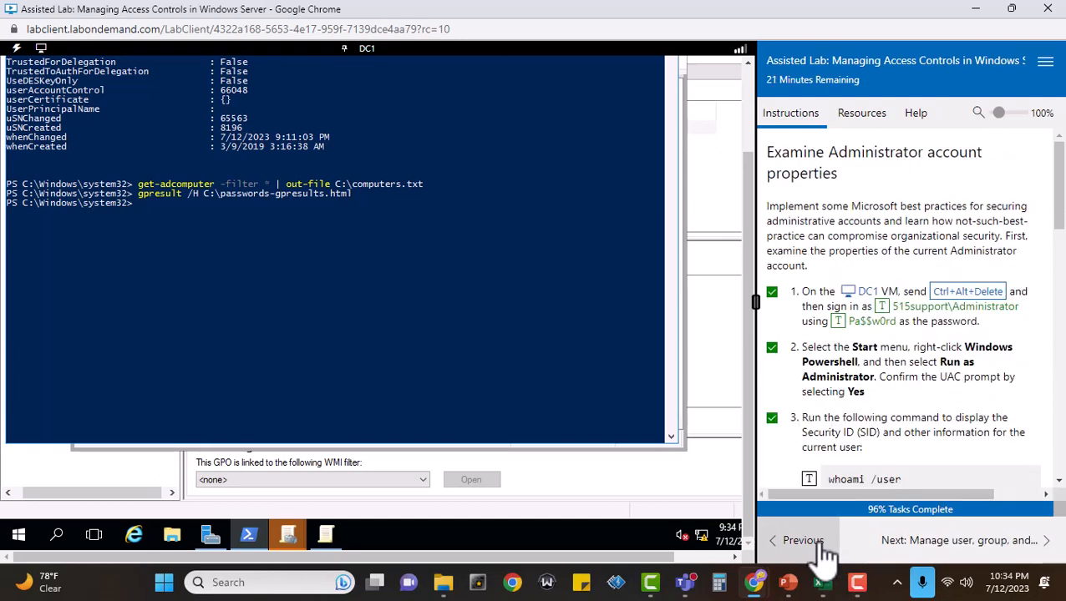
pyautogui.click(824, 548)
pyautogui.click(961, 541)
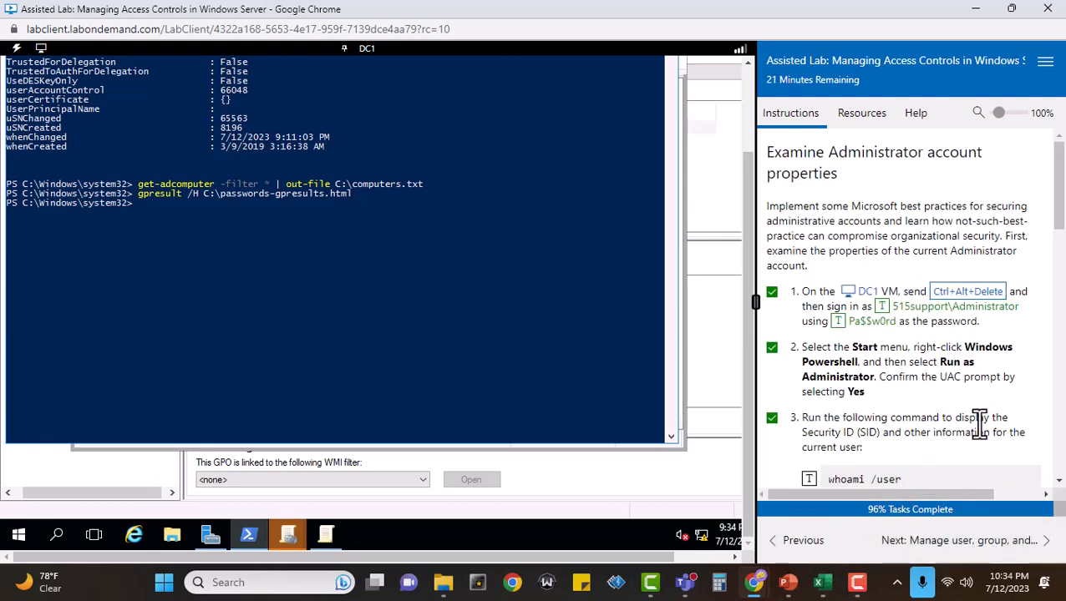
pyautogui.scroll(-5, 985, 430)
pyautogui.scroll(-5, 997, 436)
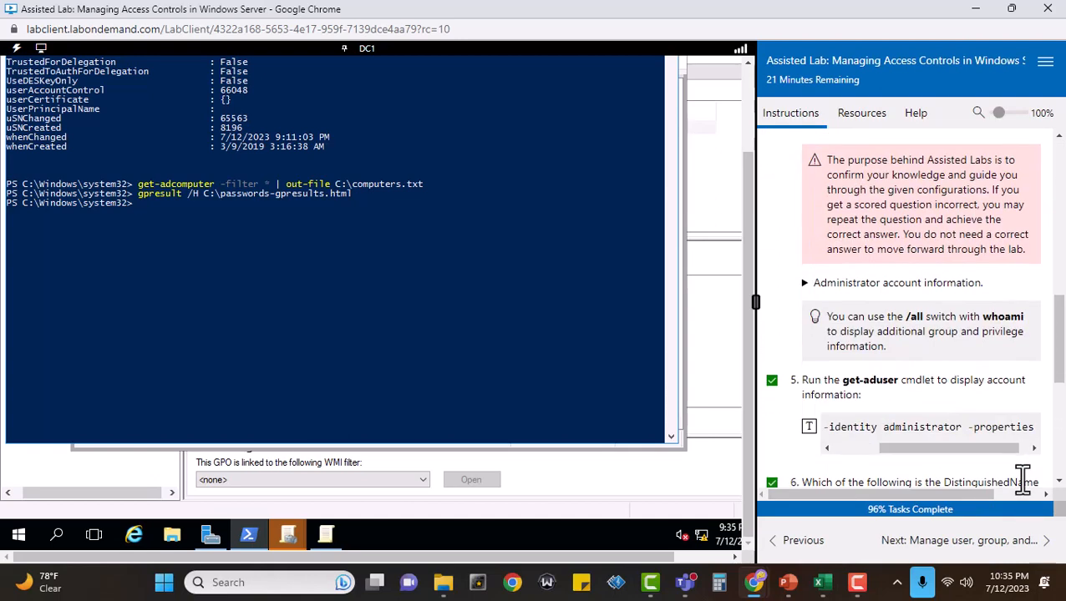
pyautogui.scroll(-5, 1029, 489)
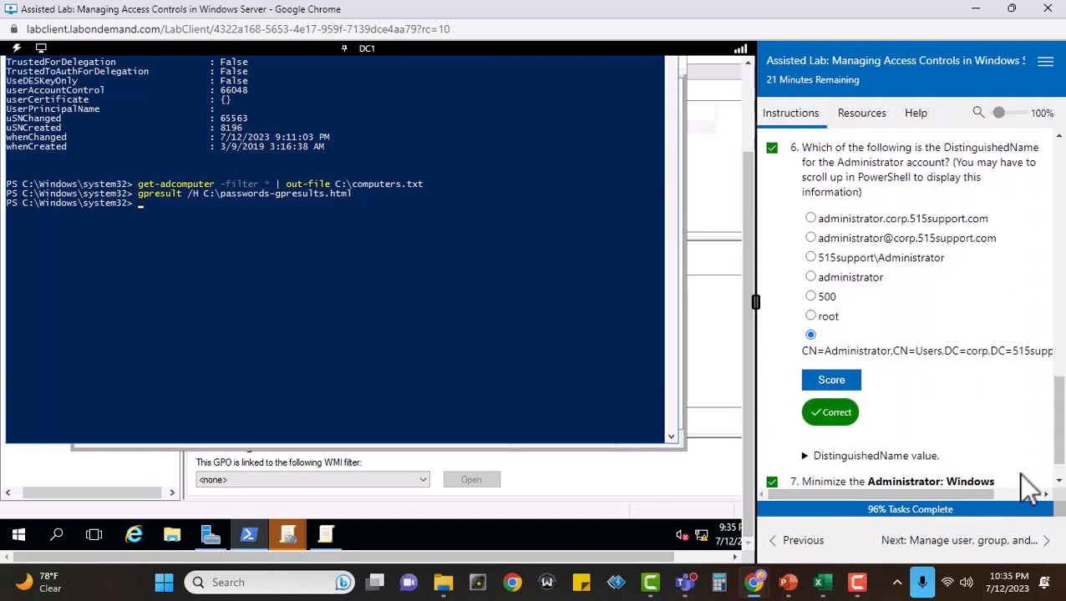
pyautogui.click(1001, 558)
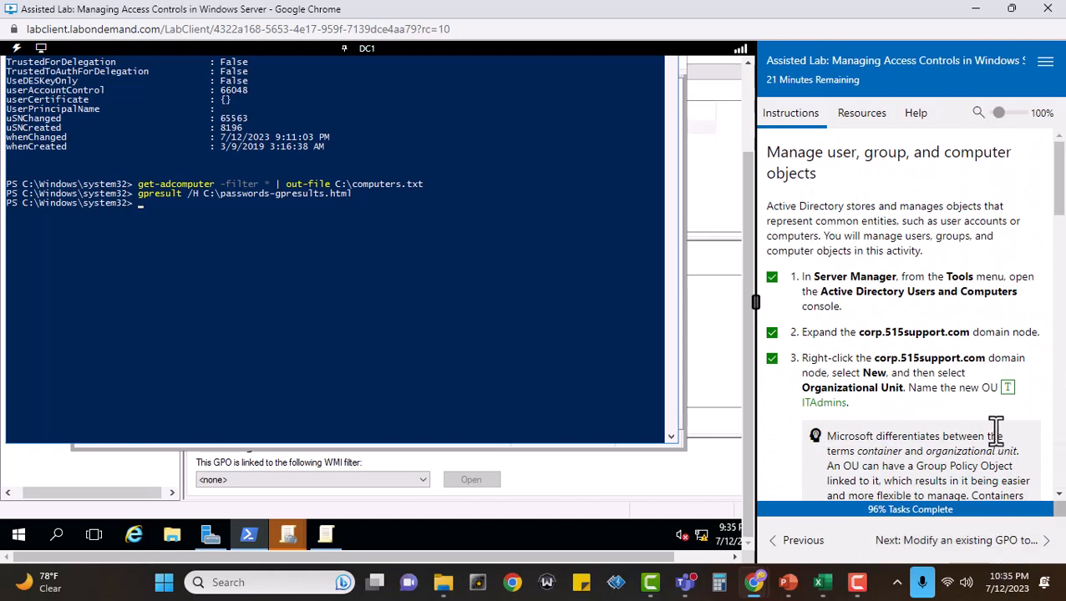
pyautogui.scroll(-2, 1008, 431)
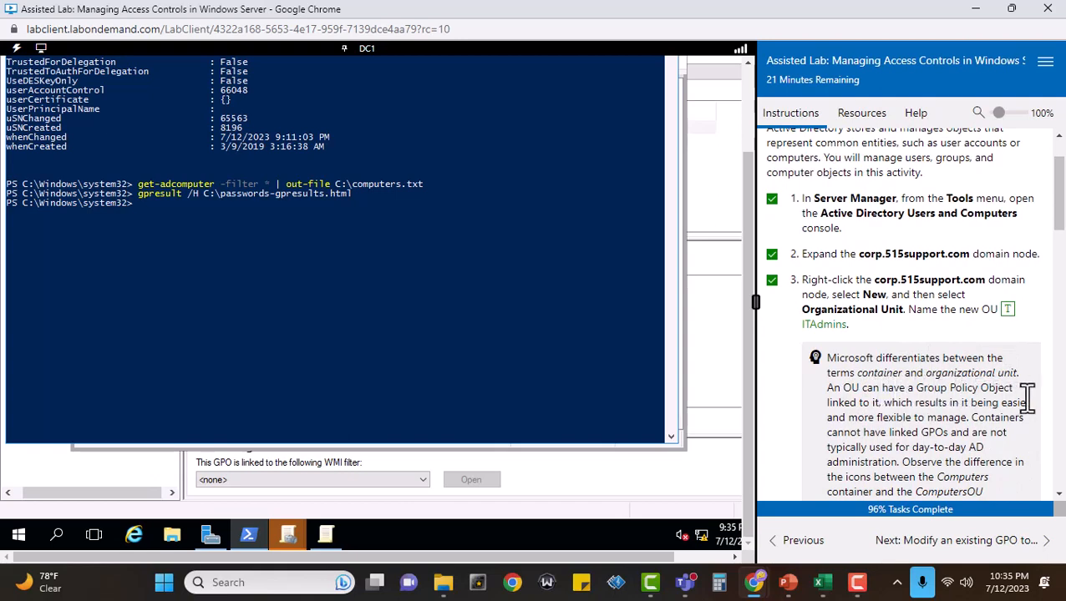
# Return to the Comprehensive questions, answer question 1 with GPOs being linkable to Organizational Units but not to Containers, and score it.
pyautogui.click(958, 541)
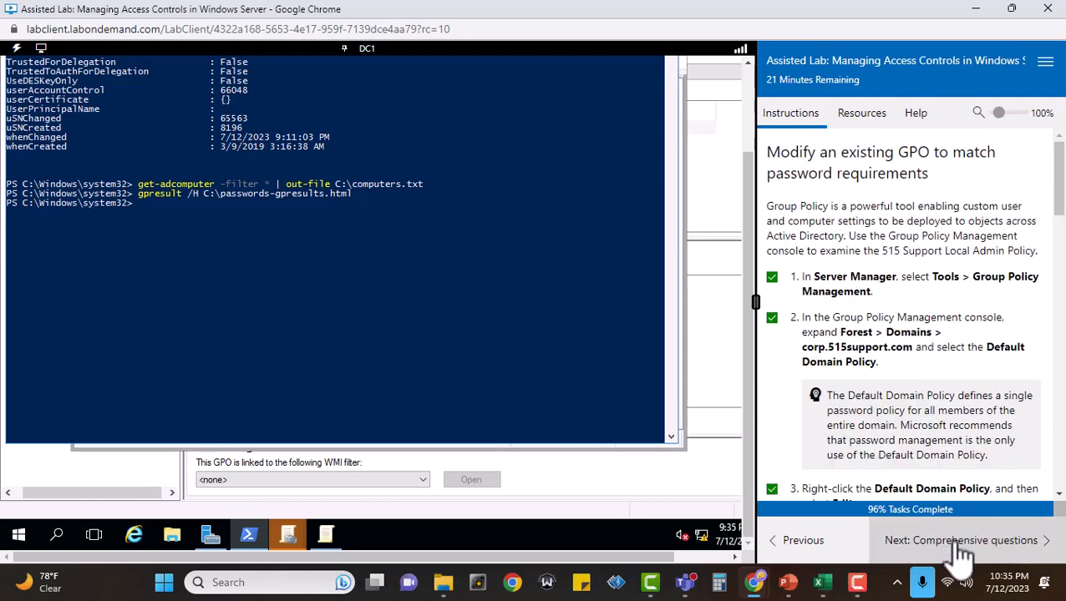
pyautogui.click(959, 541)
pyautogui.click(956, 542)
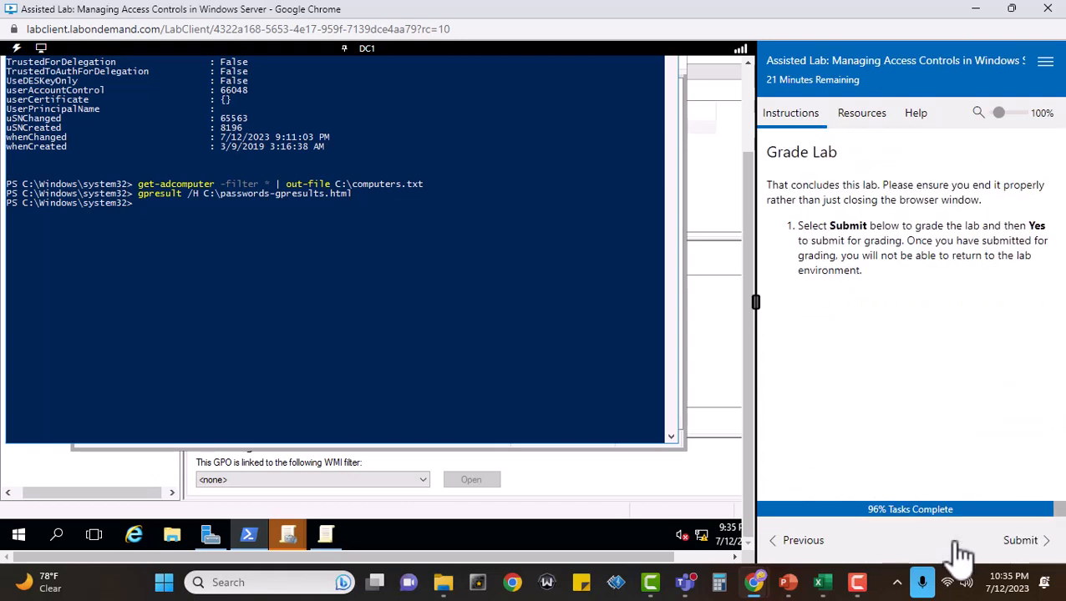
pyautogui.click(801, 545)
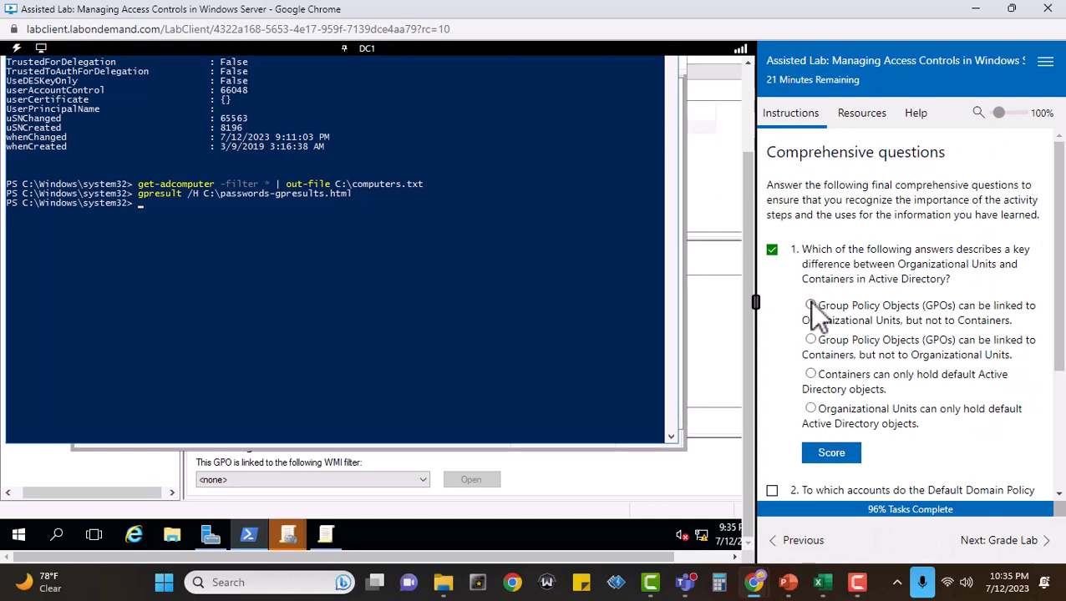
pyautogui.click(856, 459)
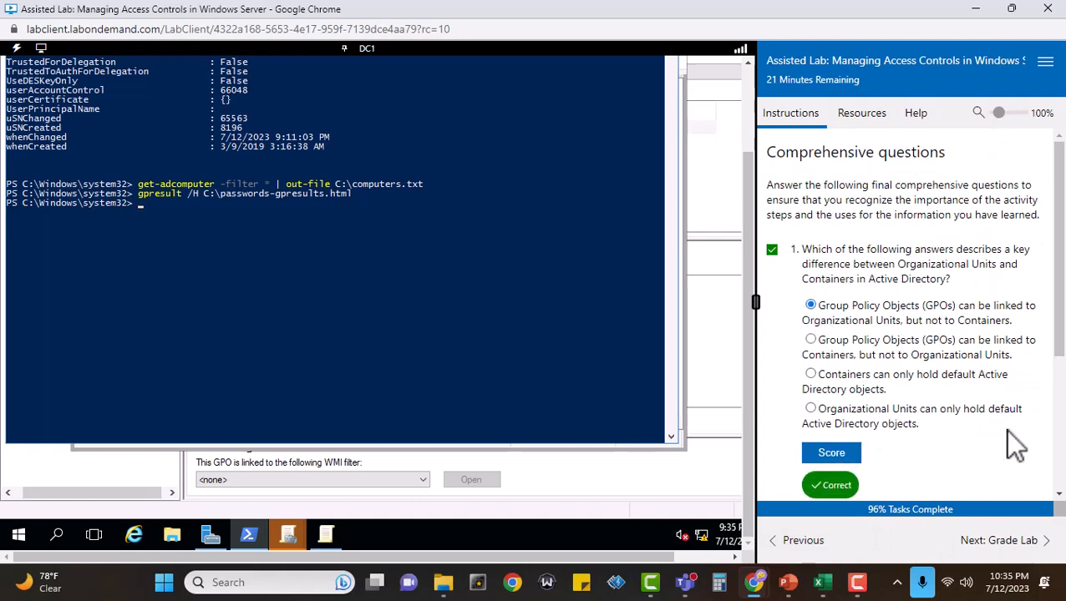
# Mark question 2 complete, answer it with "All domain members", and score it.
pyautogui.scroll(-3, 1008, 431)
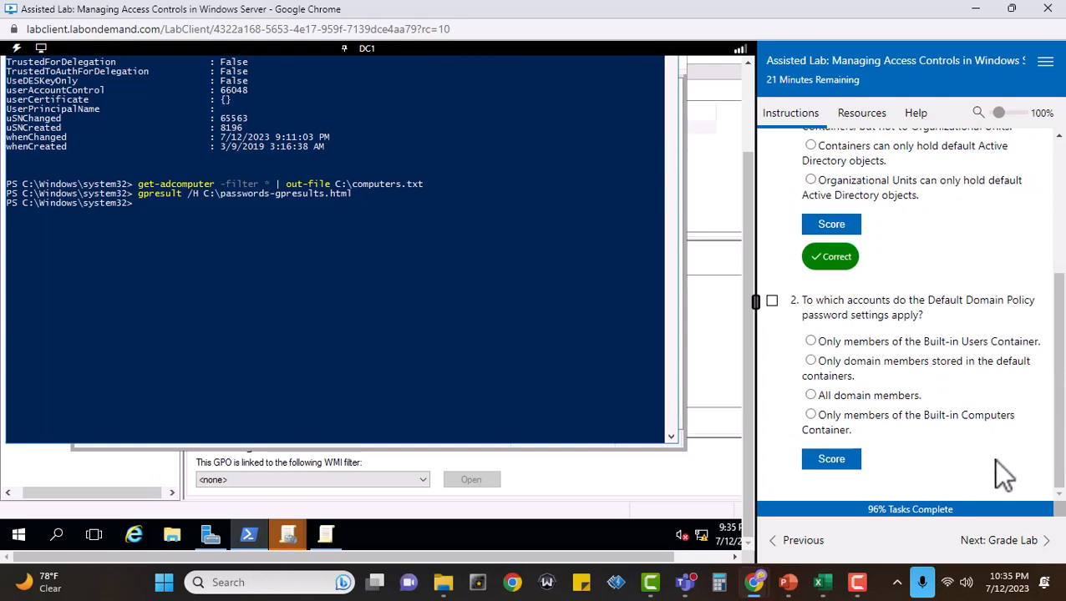
pyautogui.click(772, 301)
pyautogui.click(810, 395)
pyautogui.click(831, 461)
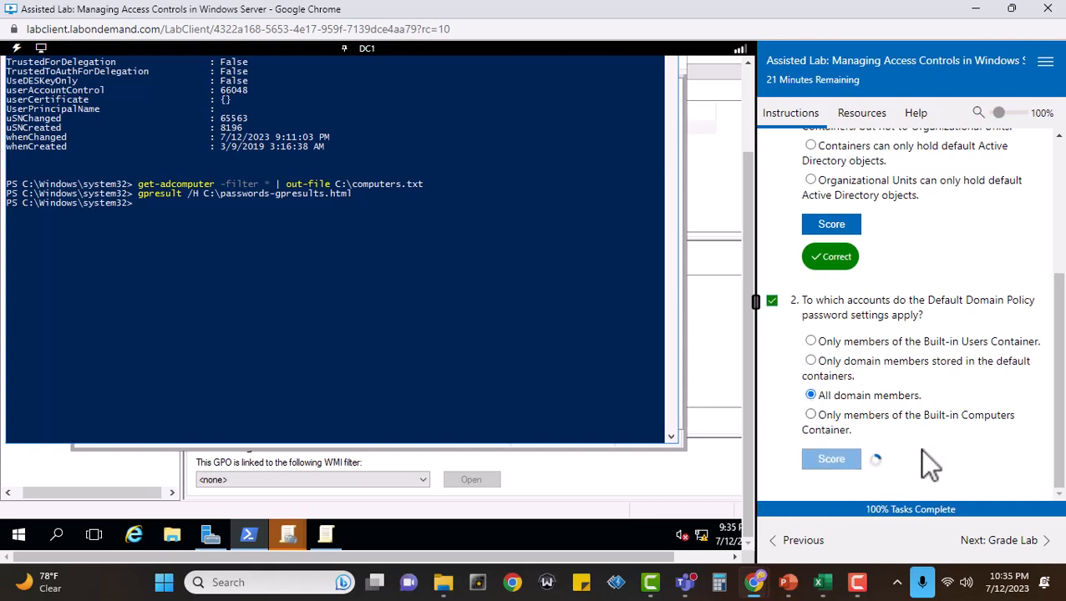
# Go to the Grade Lab page, submit the lab for grading, and confirm the submission.
pyautogui.click(1020, 551)
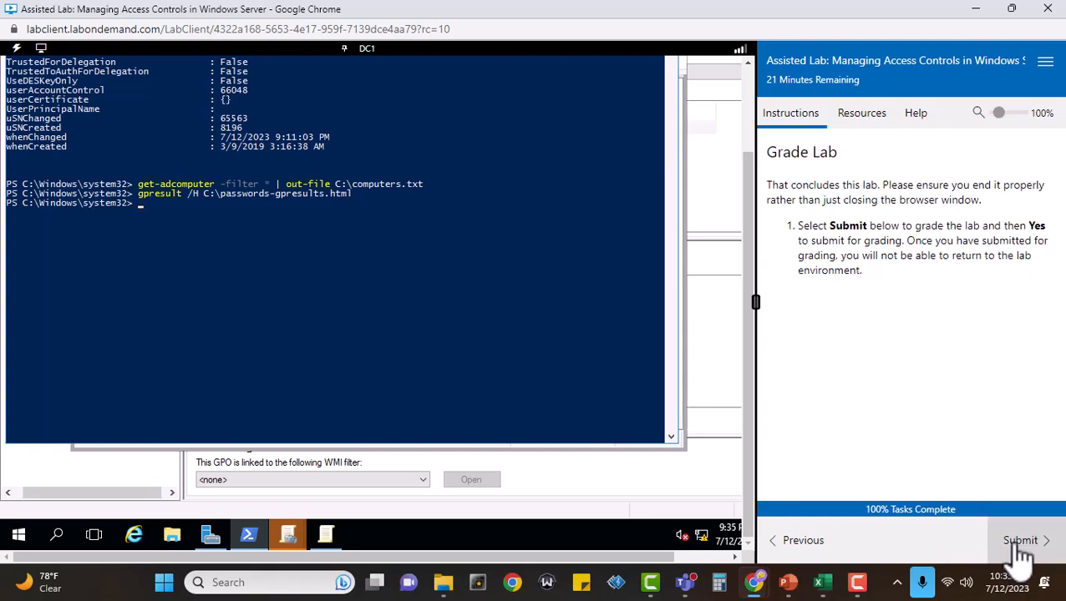
pyautogui.click(1020, 545)
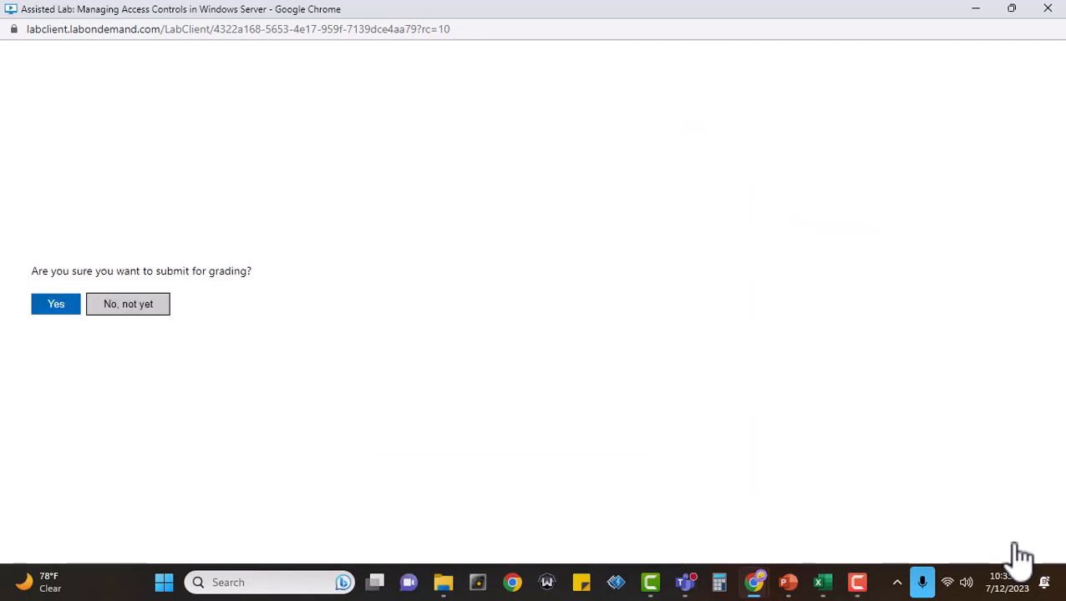
pyautogui.click(55, 305)
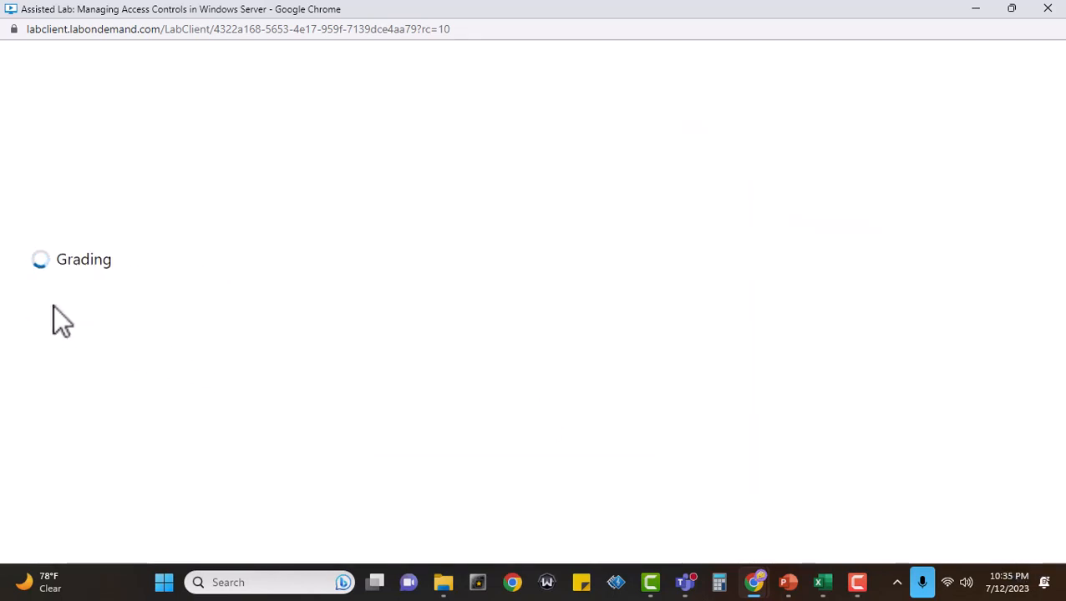